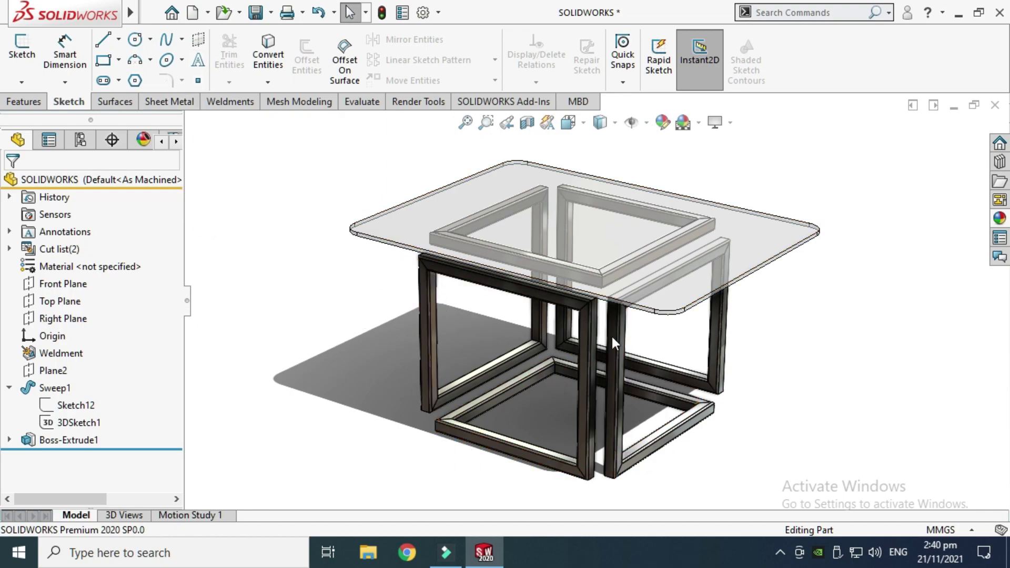
# Inspect the finished table from several angles, roll the model back to before Sweep1 and show 3DSketch1, the frame's path sketch
pyautogui.rightClick(297, 205)
pyautogui.click(353, 264)
pyautogui.moveTo(350, 271); pyautogui.dragTo(437, 243)
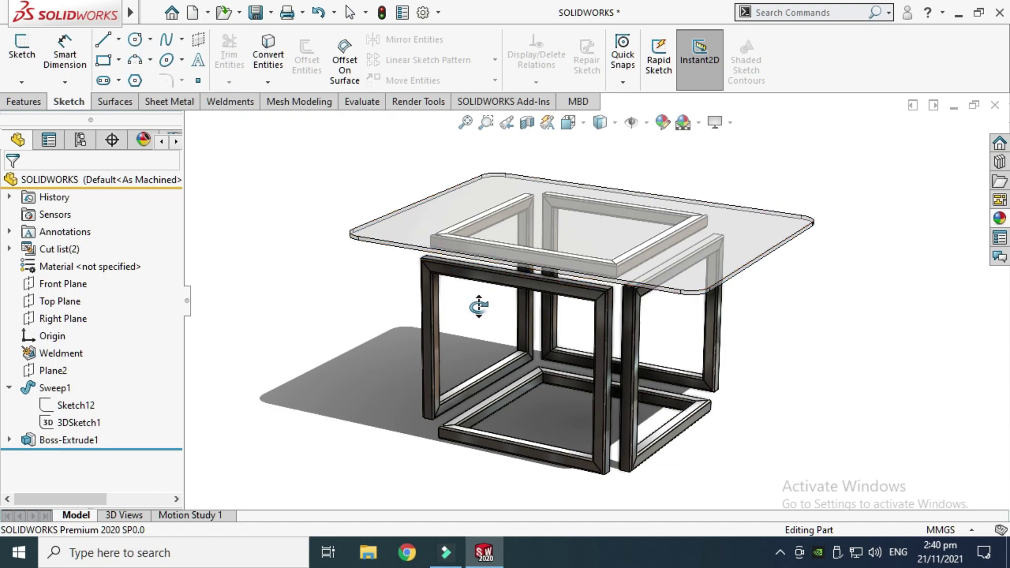
pyautogui.moveTo(678, 381); pyautogui.dragTo(595, 293)
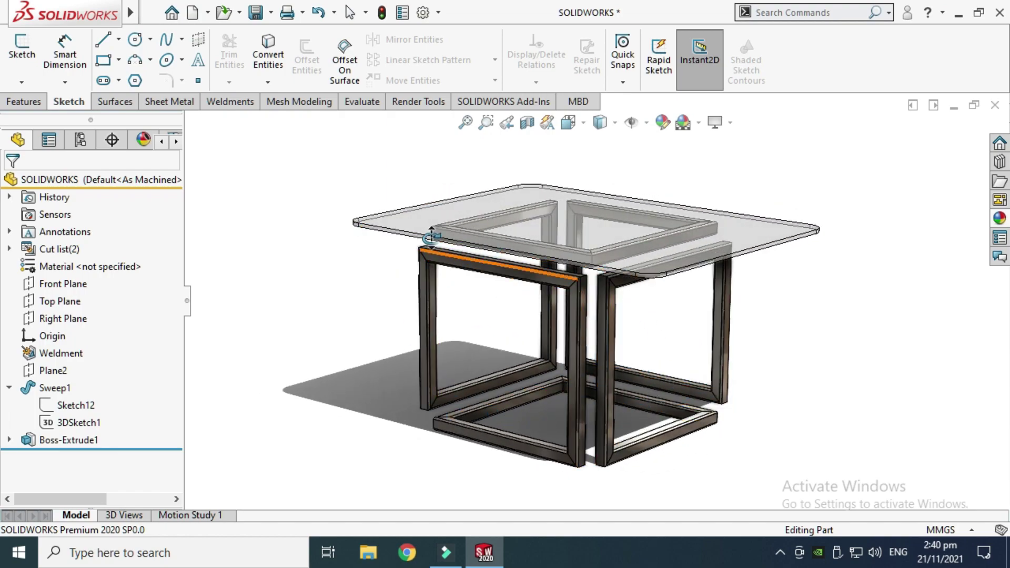
pyautogui.moveTo(431, 237); pyautogui.dragTo(622, 273)
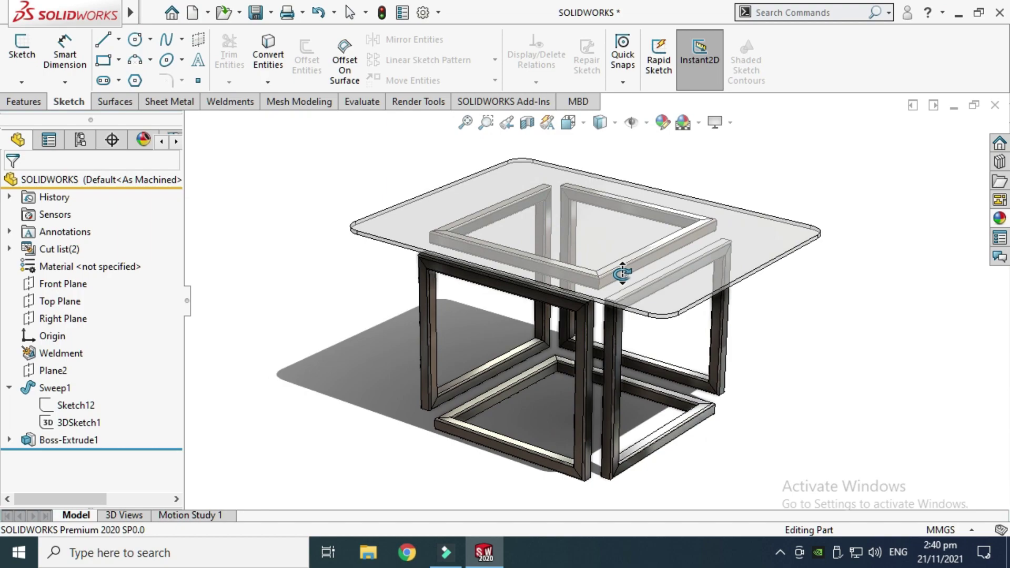
pyautogui.moveTo(139, 448); pyautogui.dragTo(125, 379)
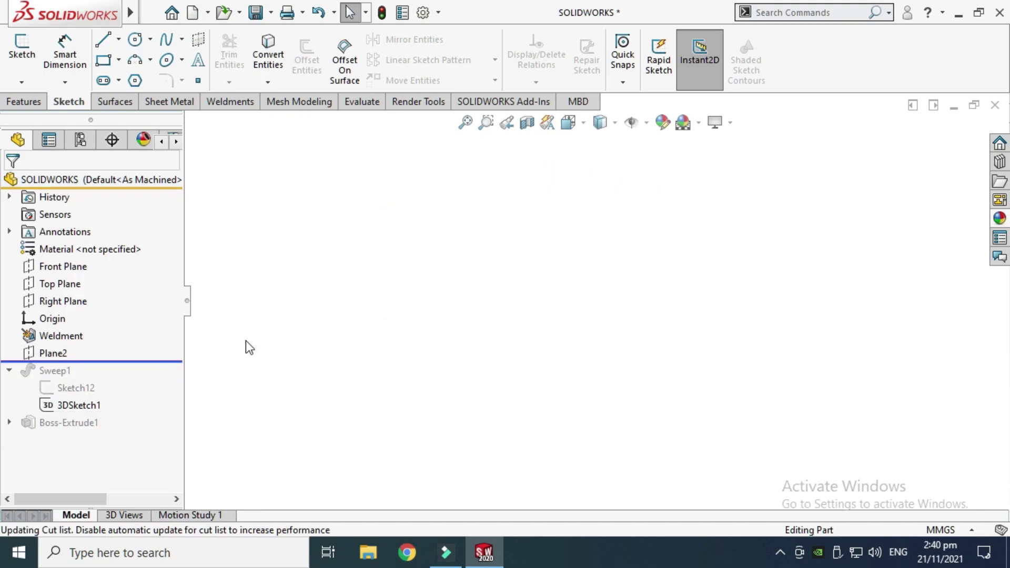
pyautogui.click(82, 405)
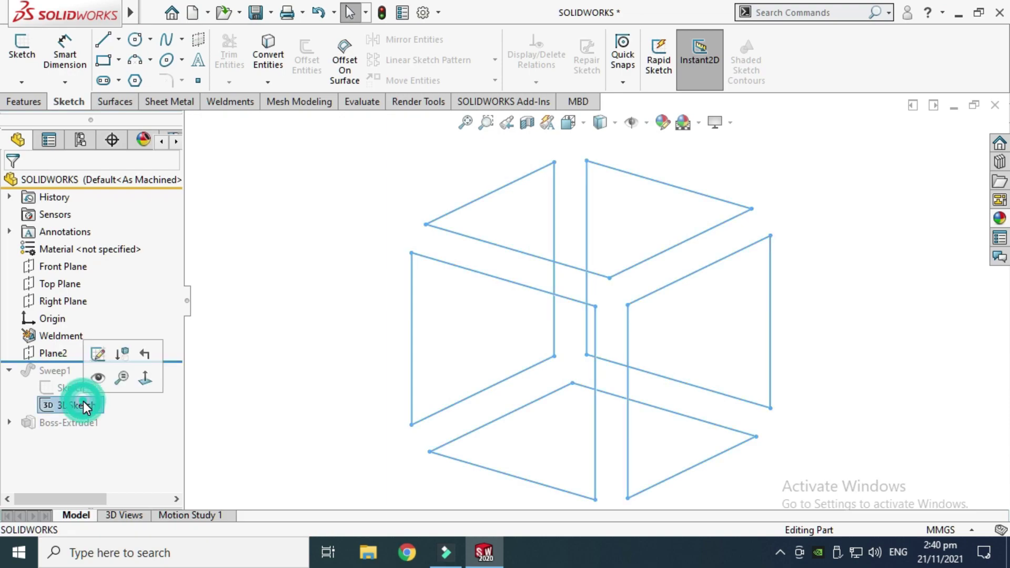
pyautogui.click(98, 377)
pyautogui.click(372, 223)
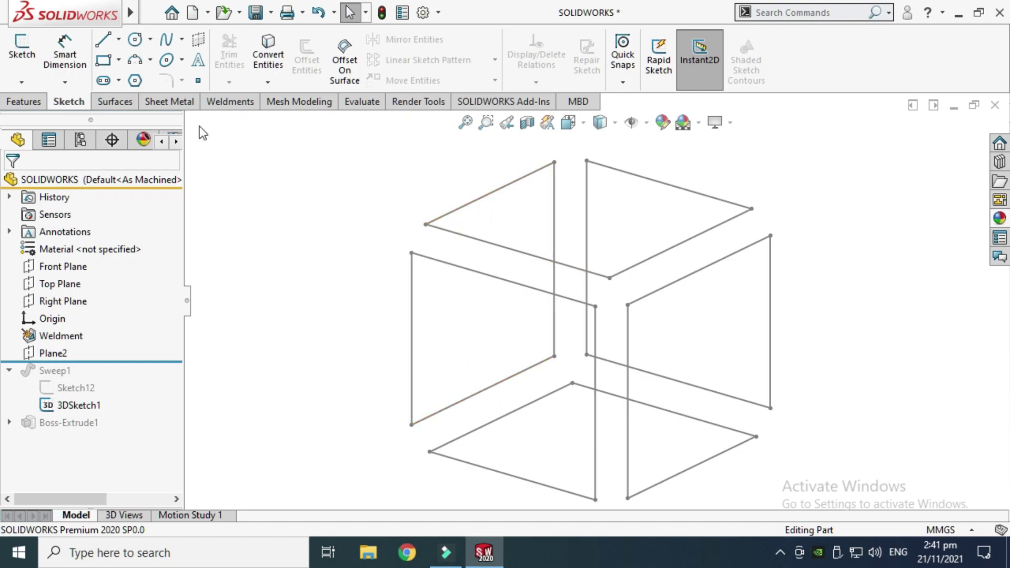
# Create a new, empty part document
pyautogui.click(209, 14)
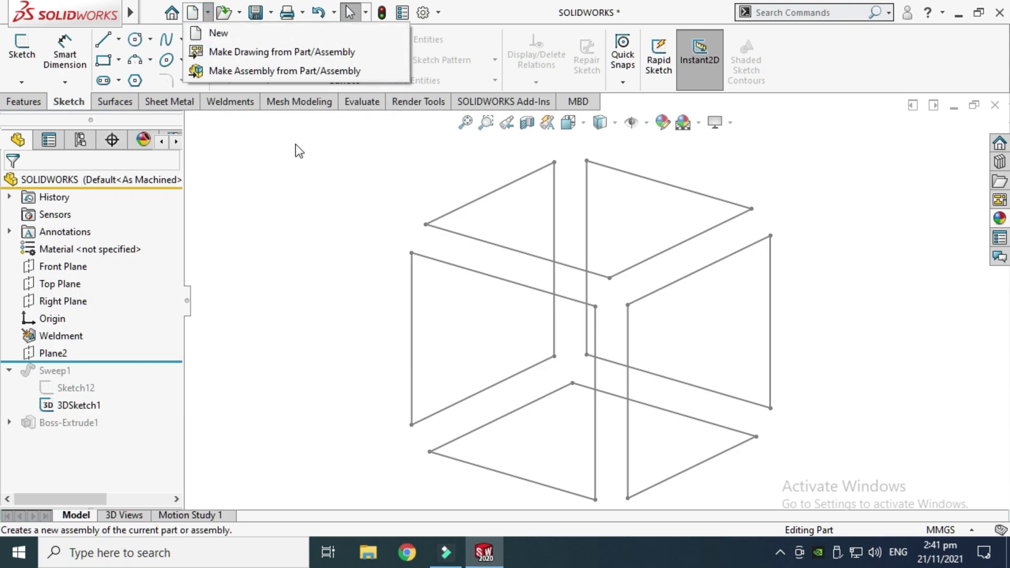
pyautogui.click(257, 36)
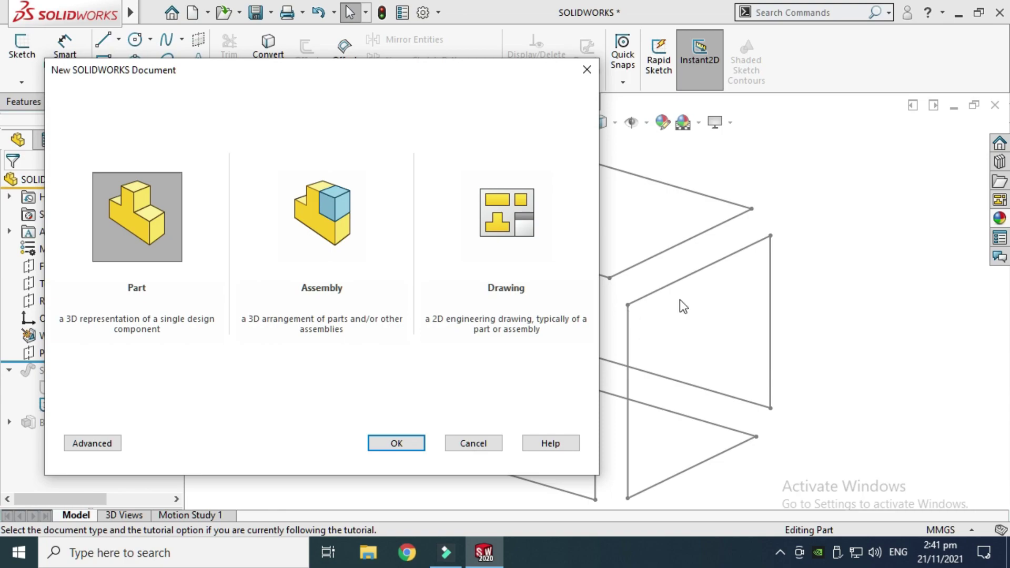
pyautogui.click(416, 444)
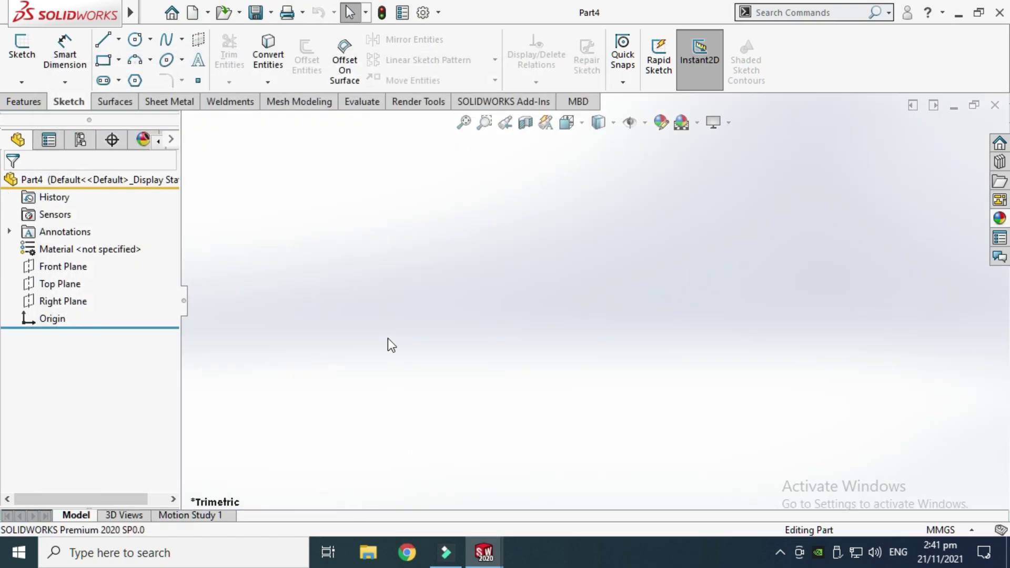
# Apply the Plain White scene to the part and set its units to IPS (inch, pound, second)
pyautogui.click(698, 126)
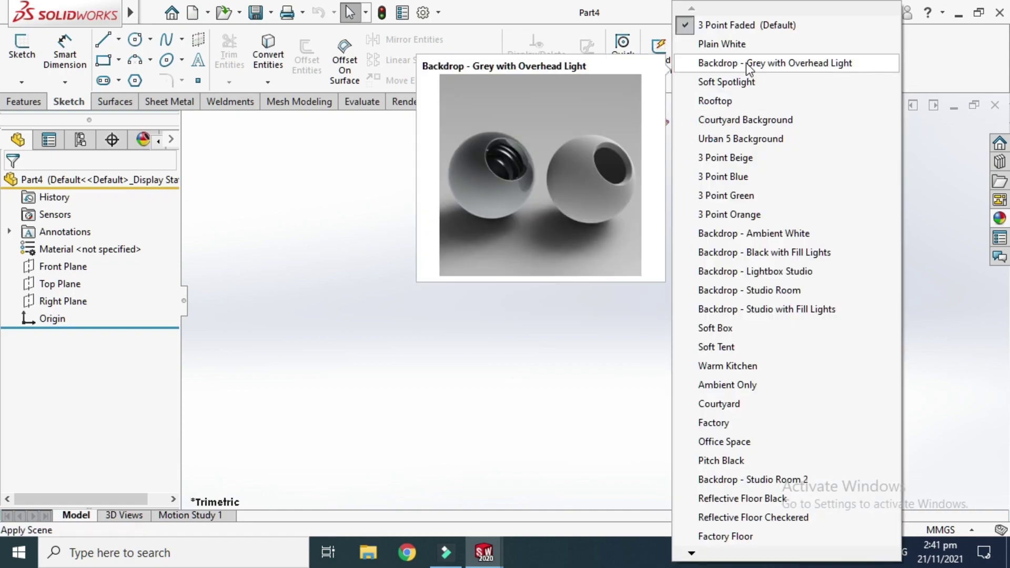
pyautogui.click(748, 49)
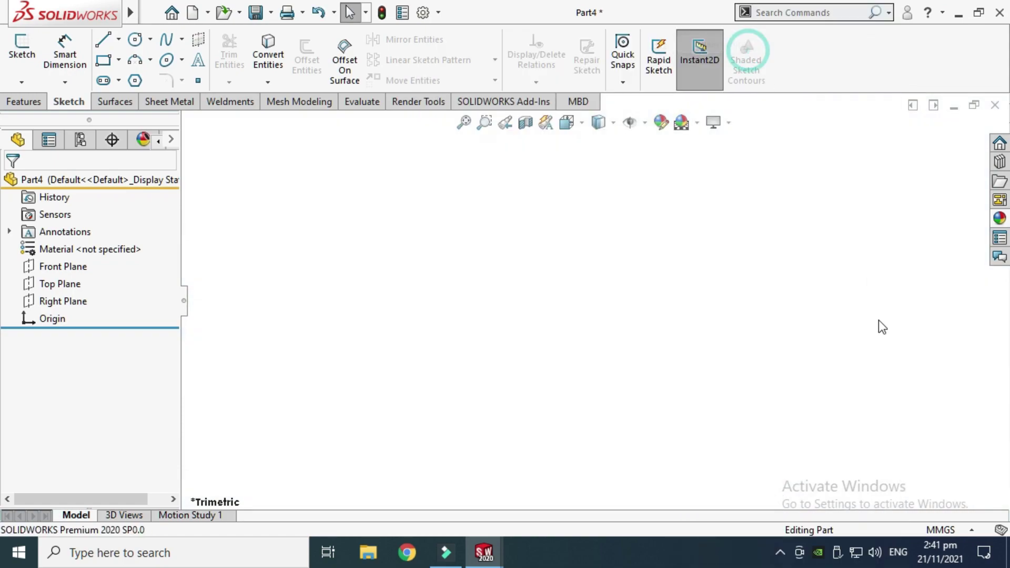
pyautogui.click(939, 530)
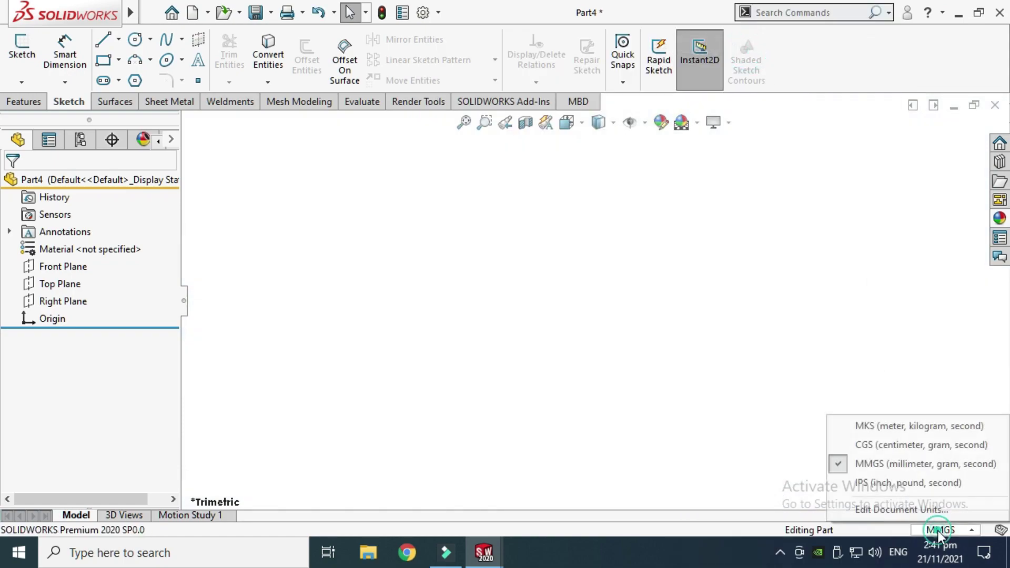
pyautogui.click(895, 483)
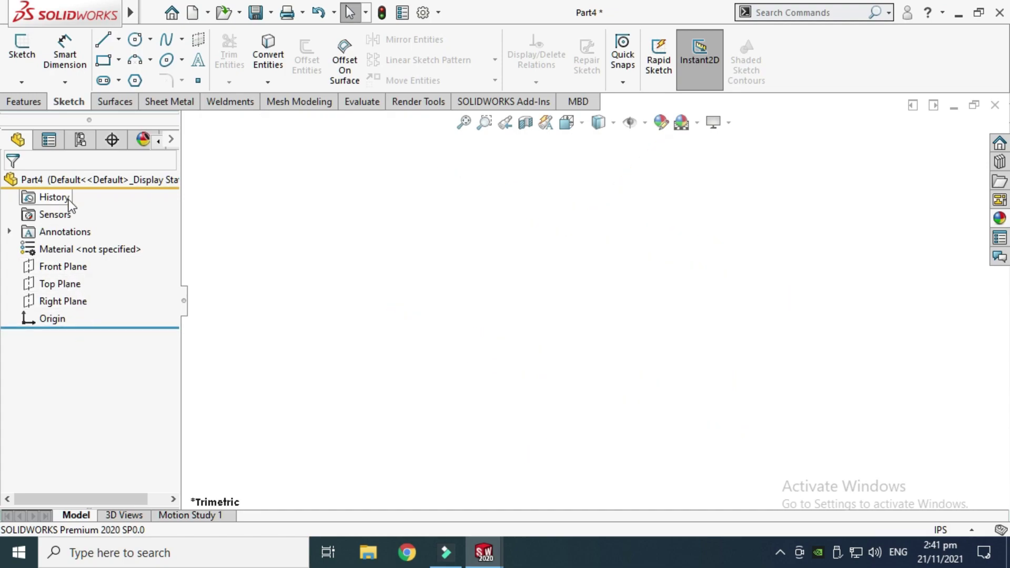
# Start a 3D sketch and draw a line about 3.4 in long from the origin toward the front along Z
pyautogui.click(34, 80)
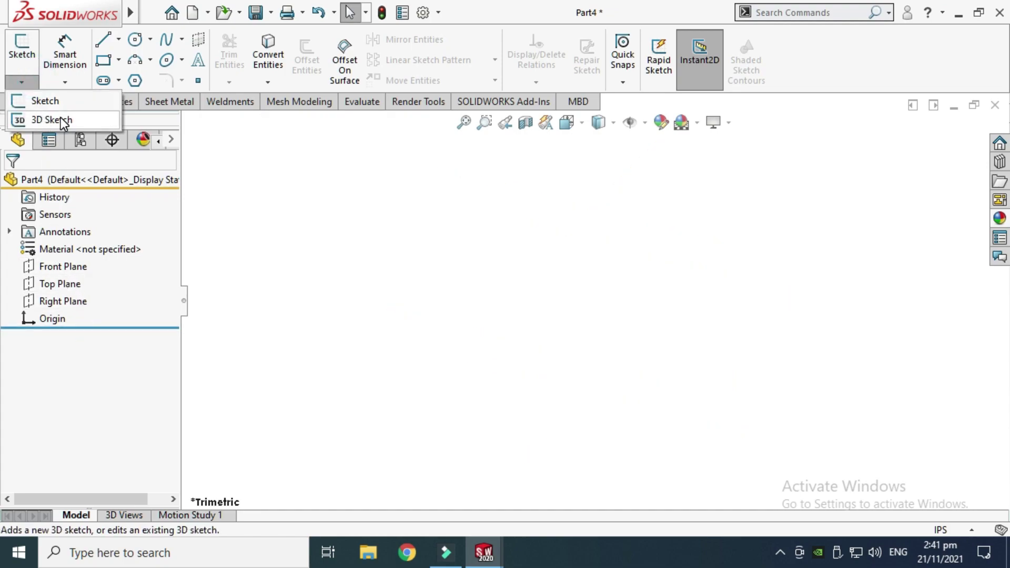
pyautogui.click(57, 121)
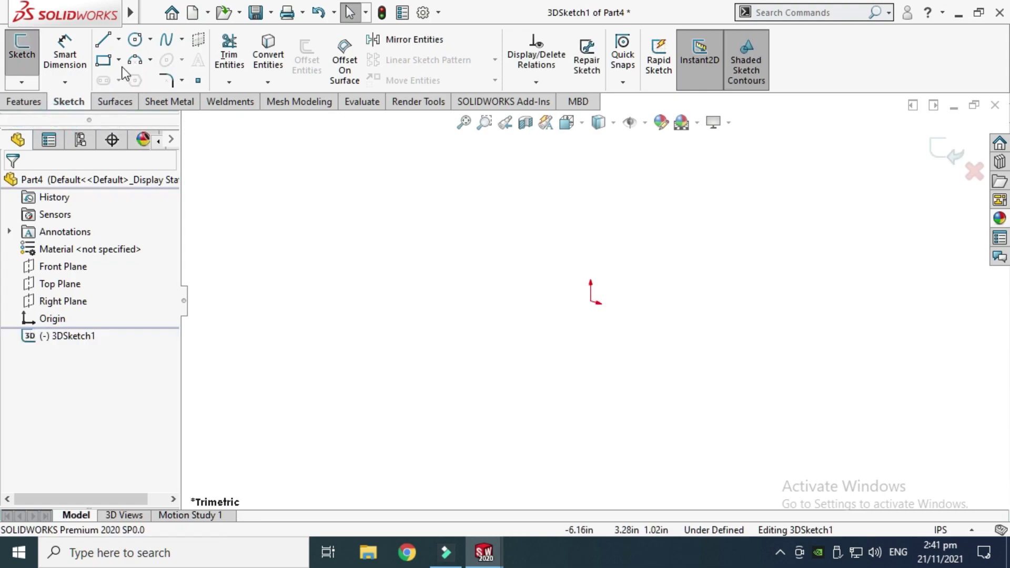
pyautogui.click(120, 40)
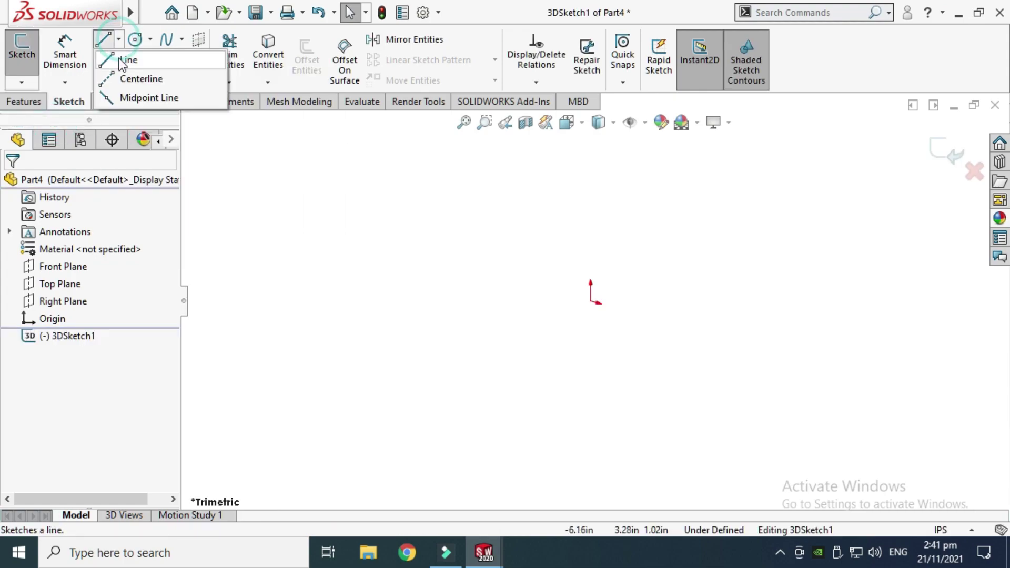
pyautogui.click(126, 61)
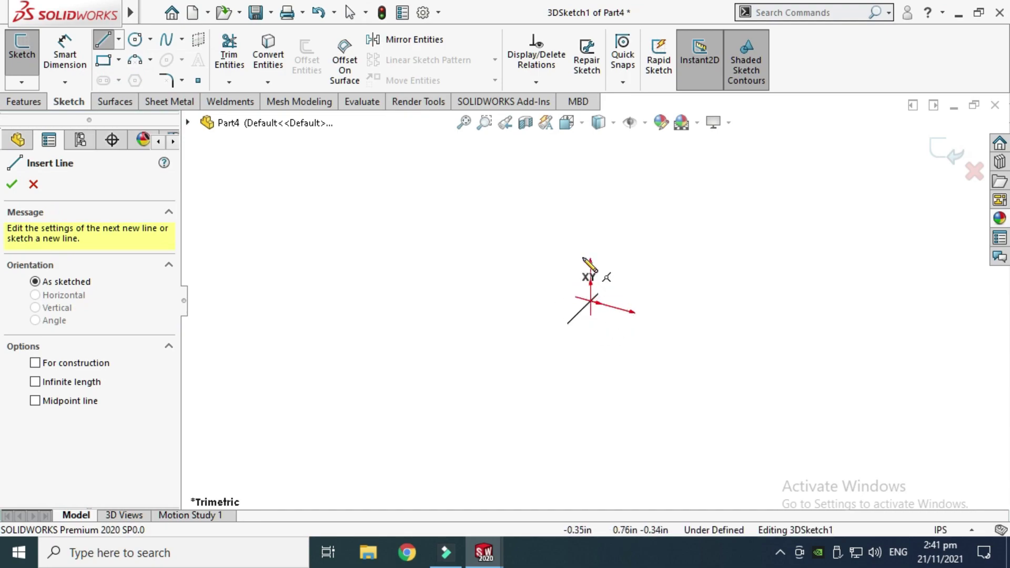
pyautogui.click(588, 302)
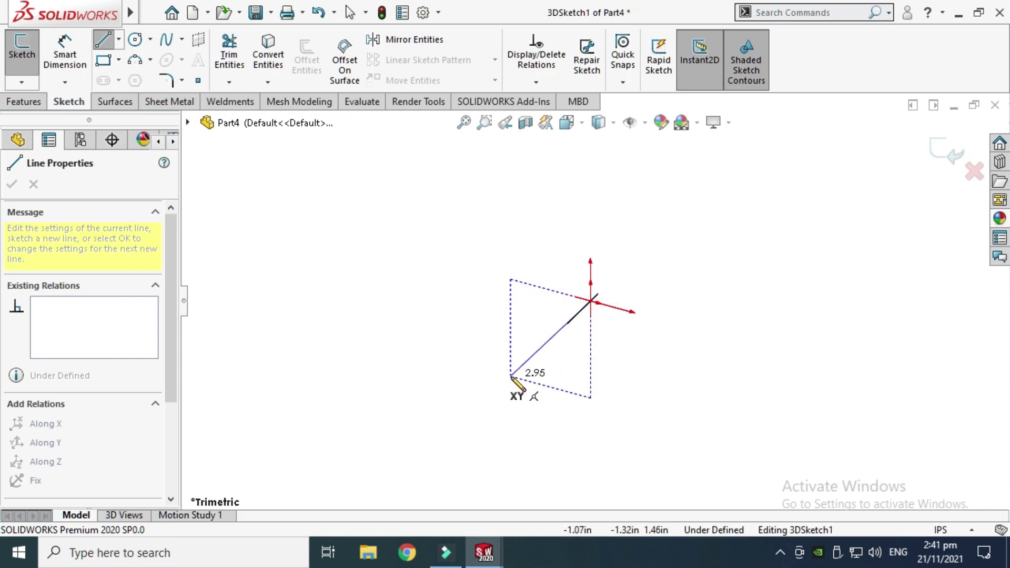
pyautogui.press('Tab')
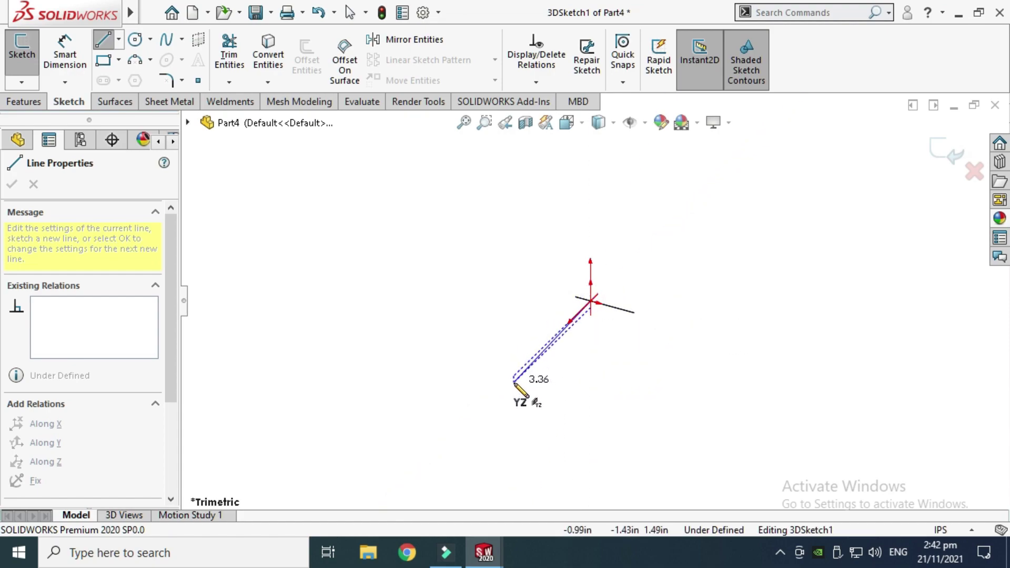
pyautogui.click(509, 379)
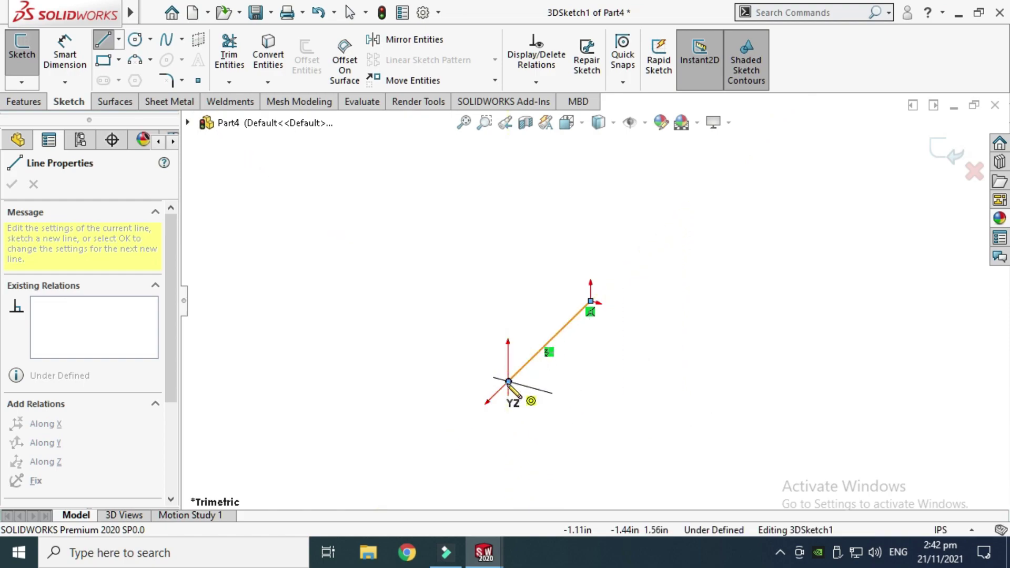
pyautogui.press('a')
pyautogui.press('Escape')
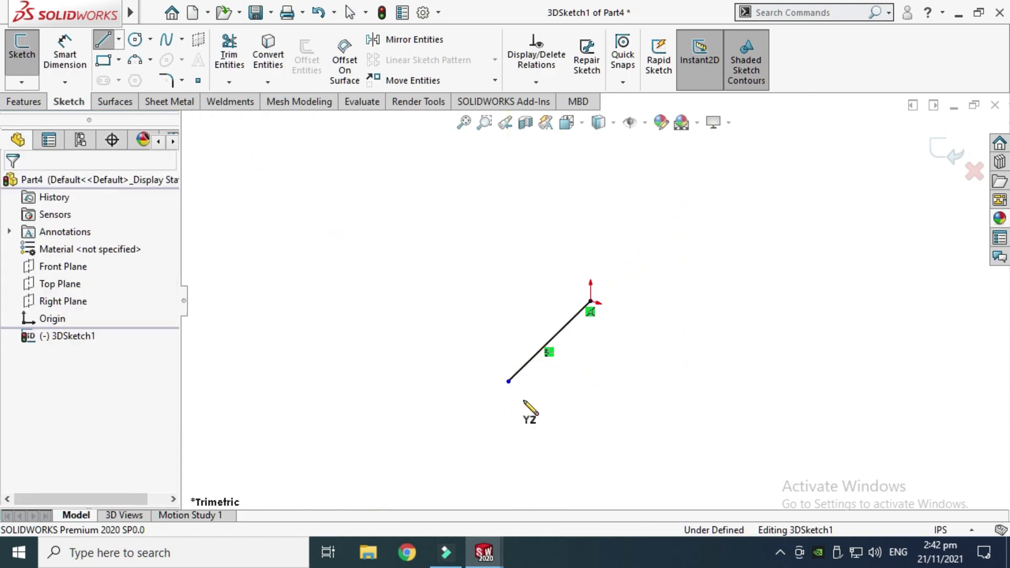
# From the line's free end, draw connected lines about 4 in along X, 4.3 in up along Y, back along X and partway down
pyautogui.click(119, 38)
pyautogui.click(131, 62)
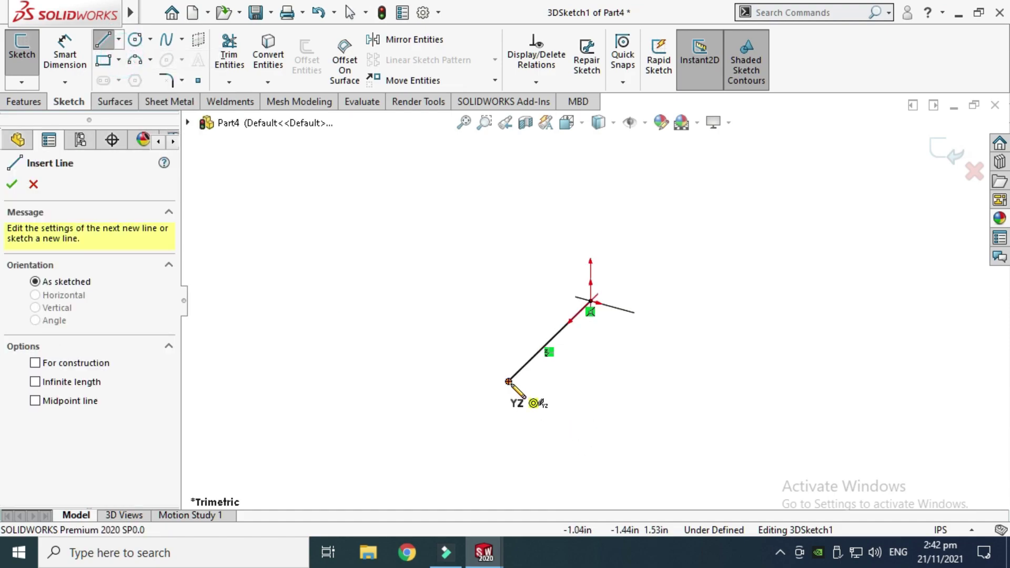
pyautogui.click(508, 381)
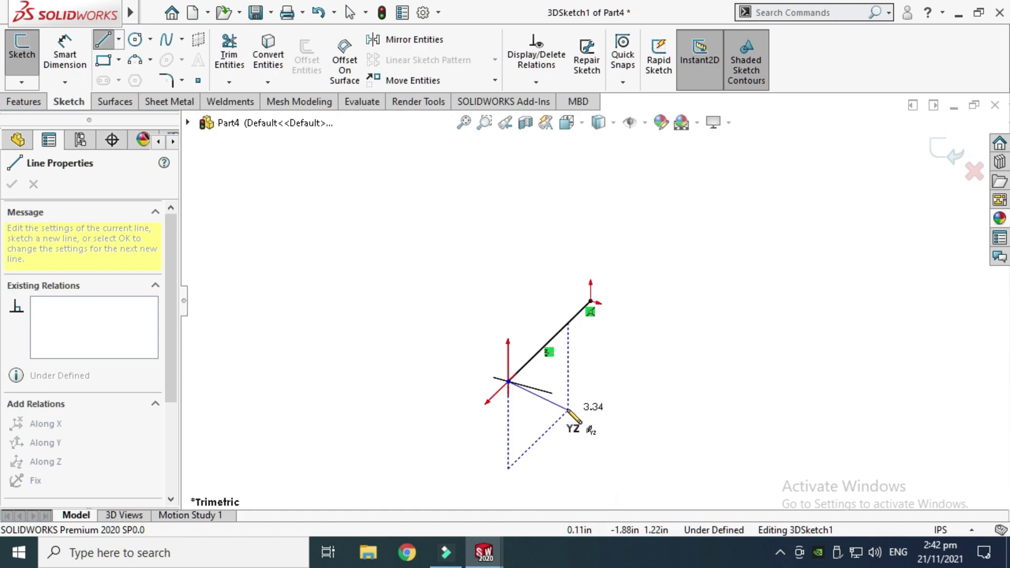
pyautogui.press('Tab')
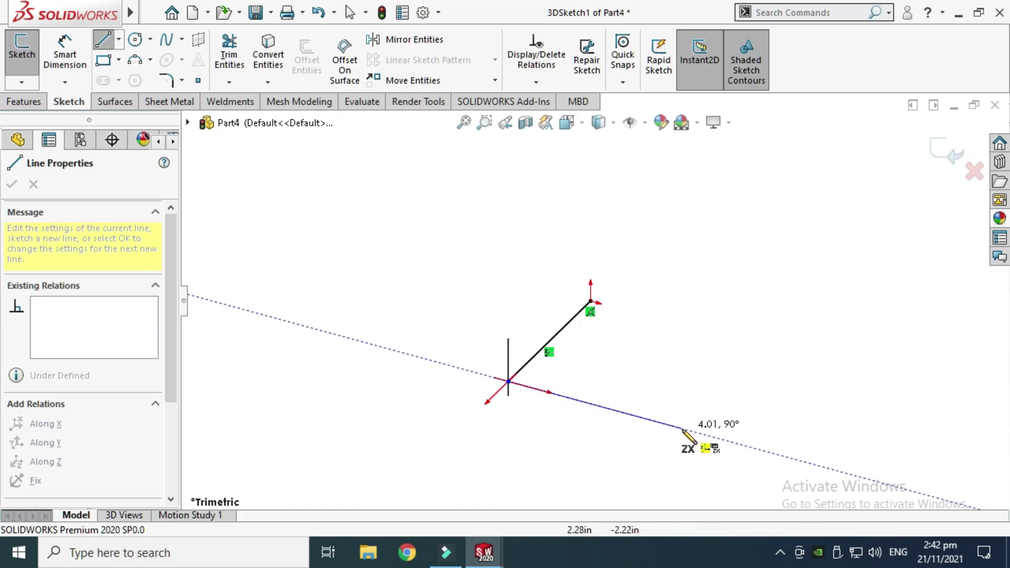
pyautogui.click(682, 428)
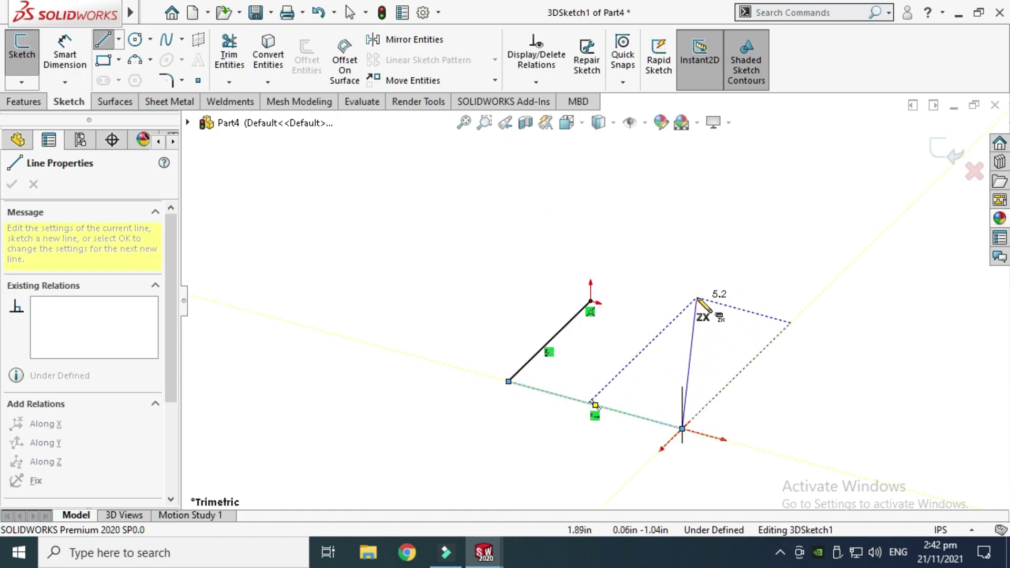
pyautogui.press('Tab')
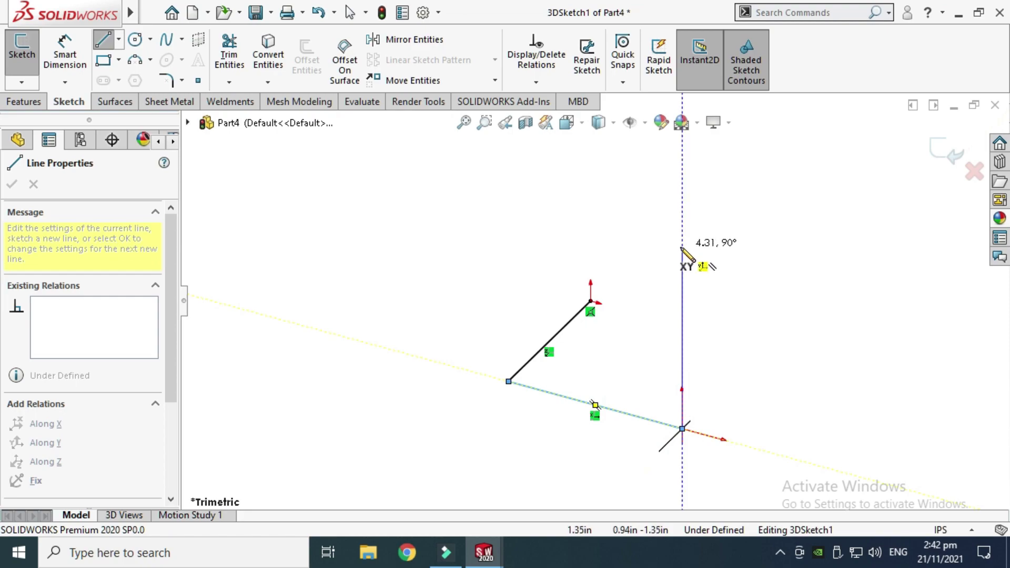
pyautogui.click(683, 248)
pyautogui.click(540, 209)
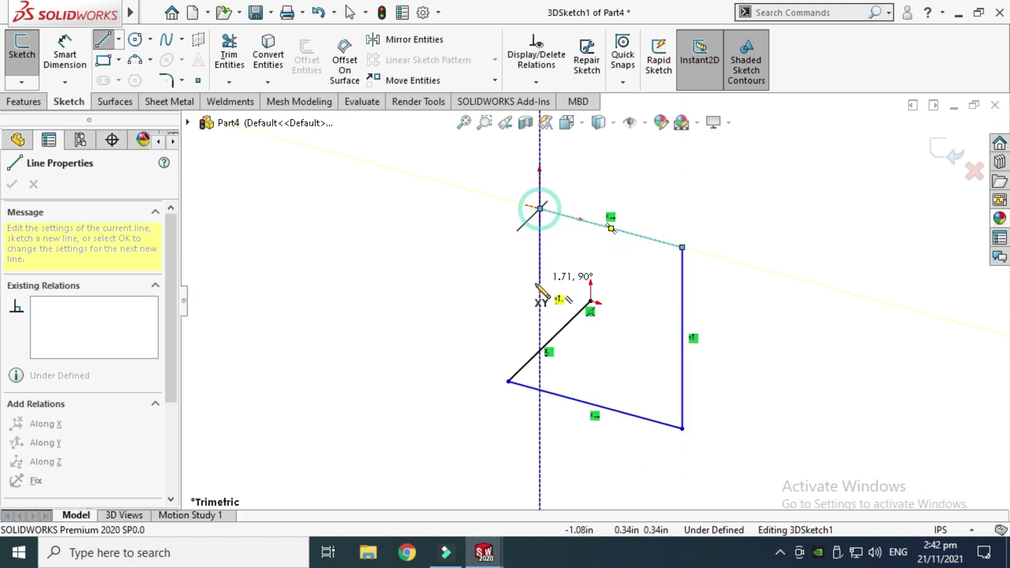
pyautogui.click(540, 326)
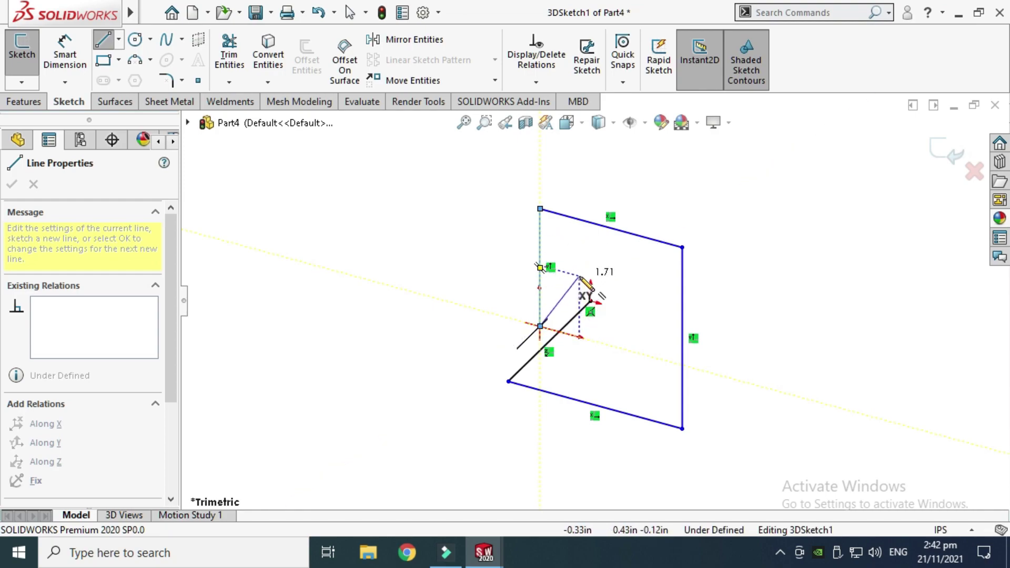
pyautogui.press('Escape')
pyautogui.press('Escape')
# From the lower end of the partway-down vertical line, draw a line toward the back along Z
pyautogui.rightClick(727, 156)
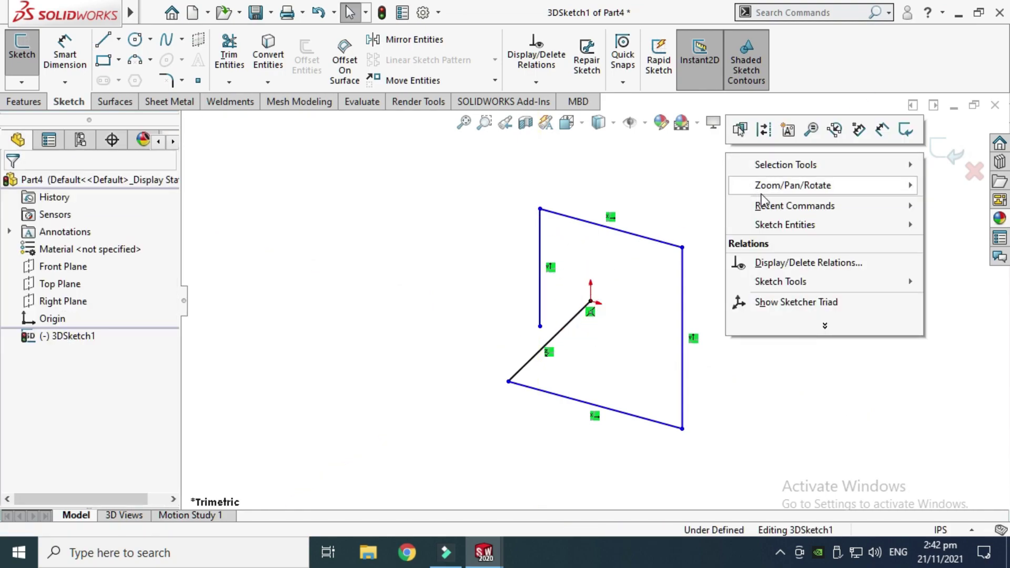
pyautogui.moveTo(778, 185)
pyautogui.click(654, 241)
pyautogui.moveTo(652, 247)
pyautogui.mouseDown()
pyautogui.moveTo(604, 254)
pyautogui.moveTo(595, 270)
pyautogui.mouseUp()
pyautogui.press('Escape')
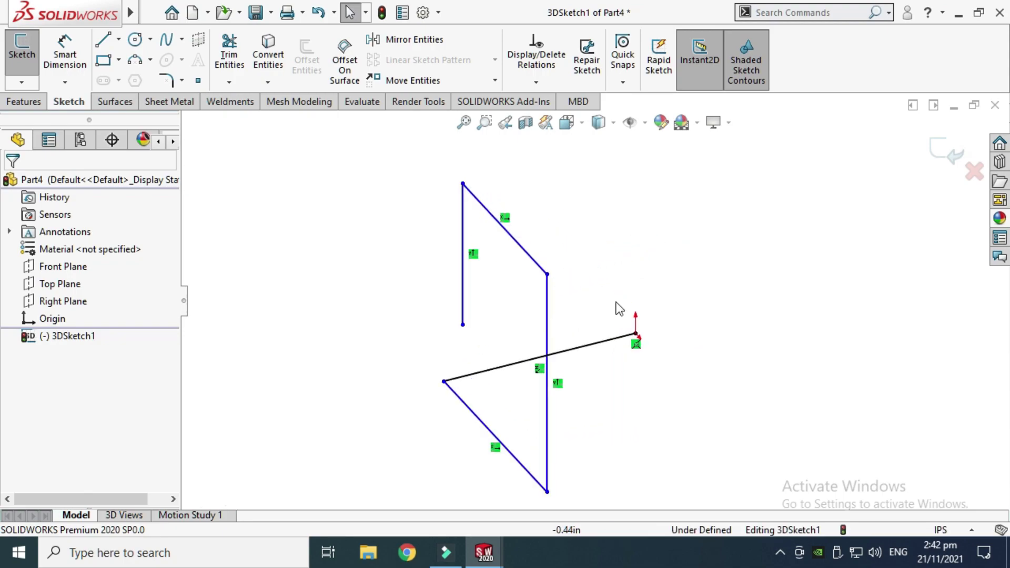
pyautogui.click(119, 39)
pyautogui.click(132, 61)
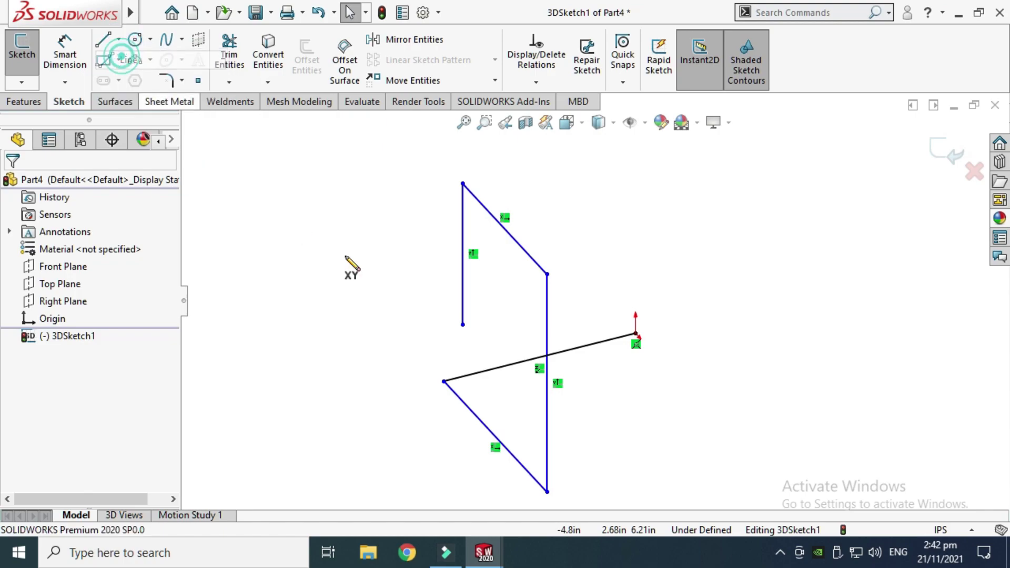
pyautogui.click(463, 324)
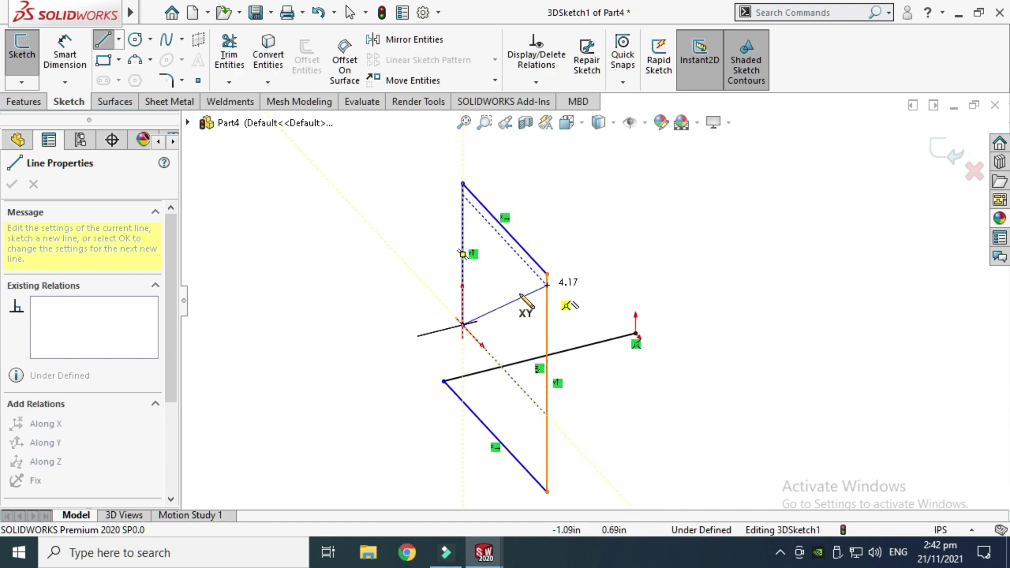
pyautogui.click(610, 288)
# Continue the path from the line's back end with a line up along Y and another toward the front along Z
pyautogui.moveTo(605, 291); pyautogui.dragTo(638, 296, button='middle')
pyautogui.scroll(-3, 644, 302)
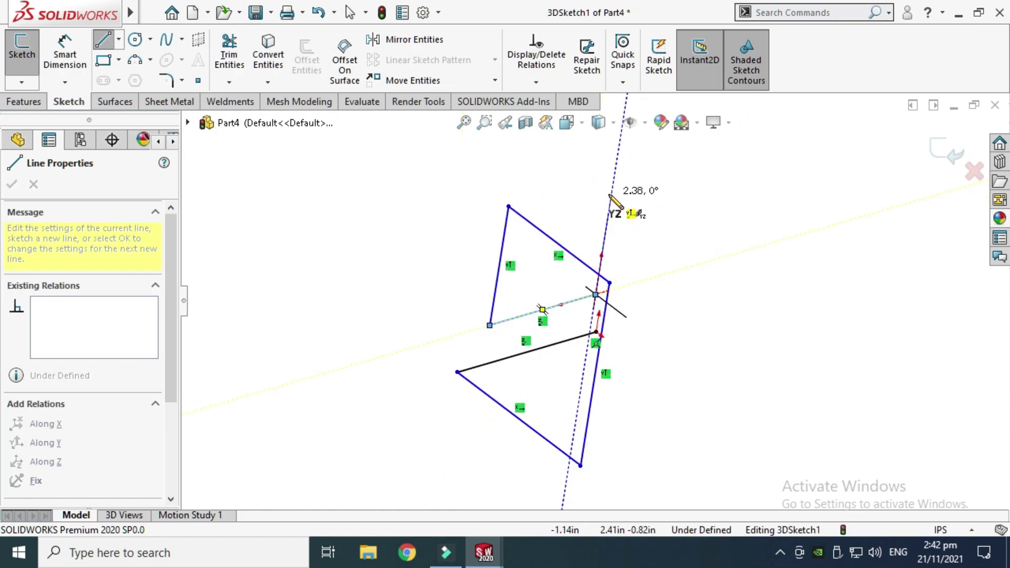
pyautogui.click(610, 203)
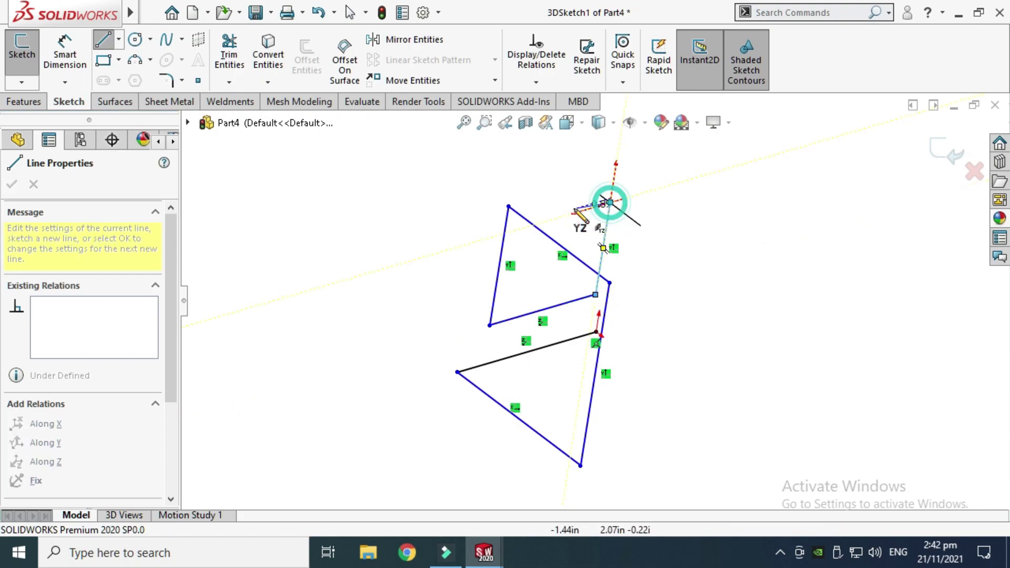
pyautogui.click(537, 225)
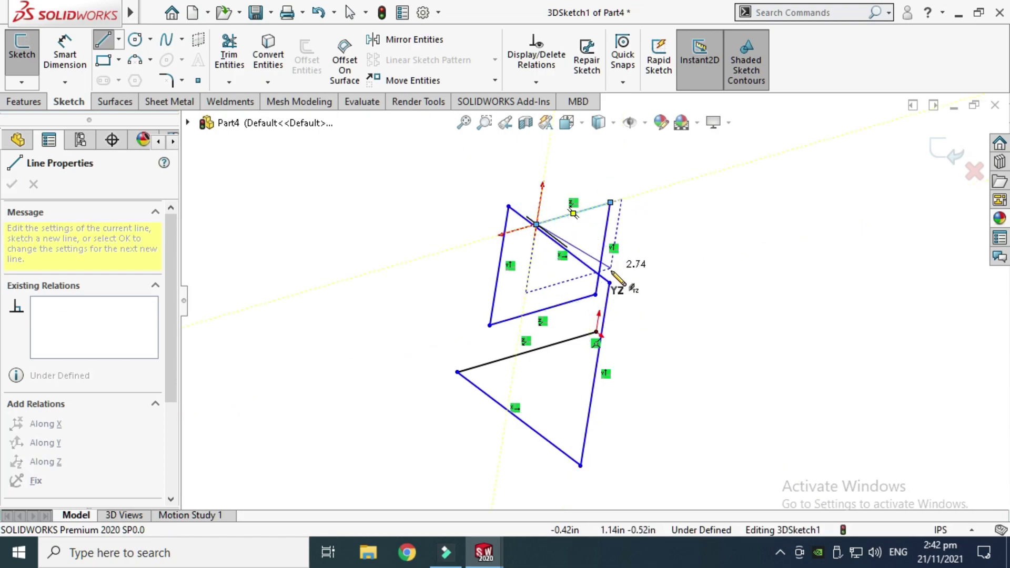
# Form the upper loop in the ZX plane with lines along X, about 2.2 in toward the back along Z, and back along X
pyautogui.press('Tab')
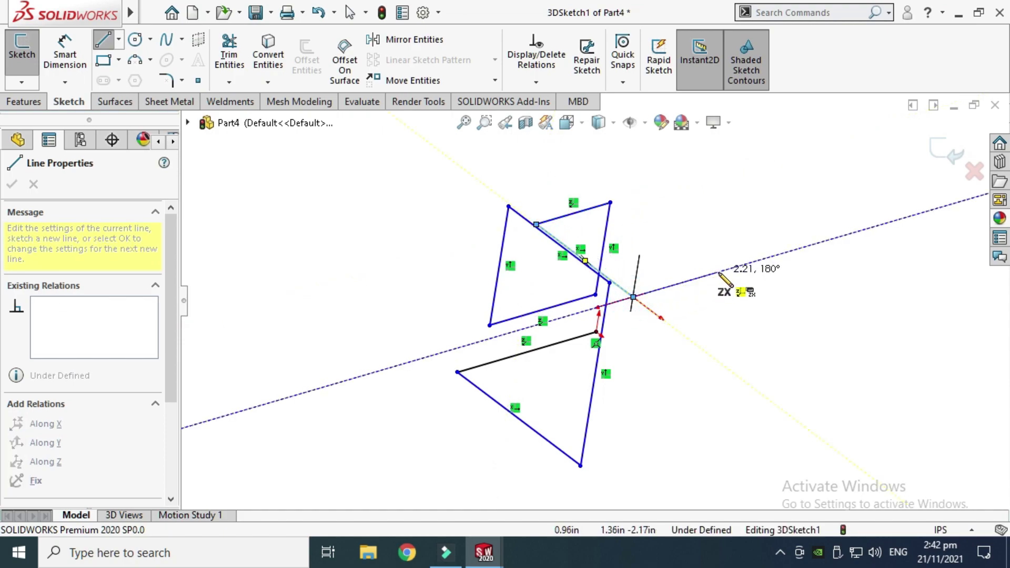
pyautogui.click(717, 272)
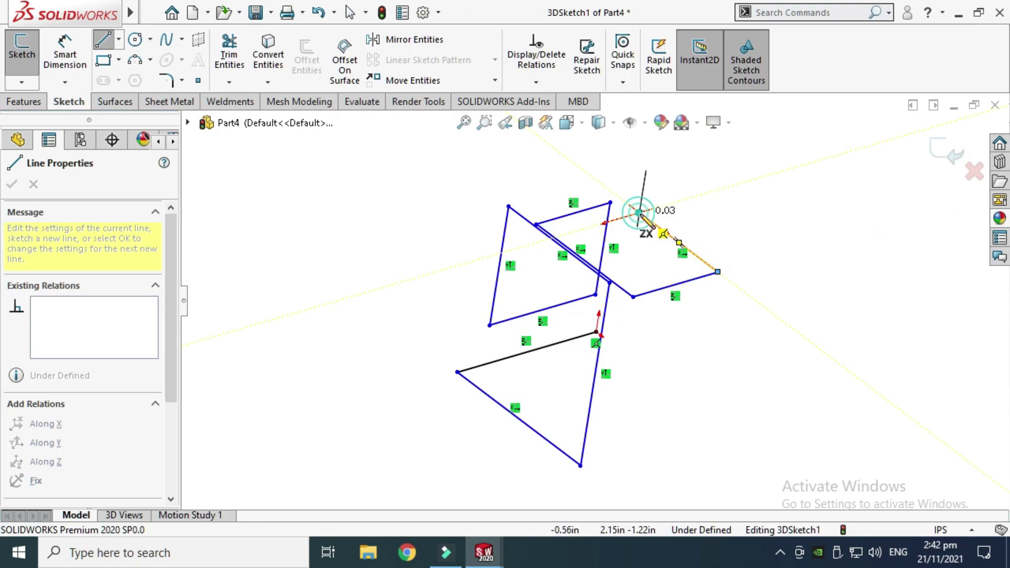
pyautogui.click(639, 212)
pyautogui.press('Escape')
pyautogui.scroll(-3, 558, 230)
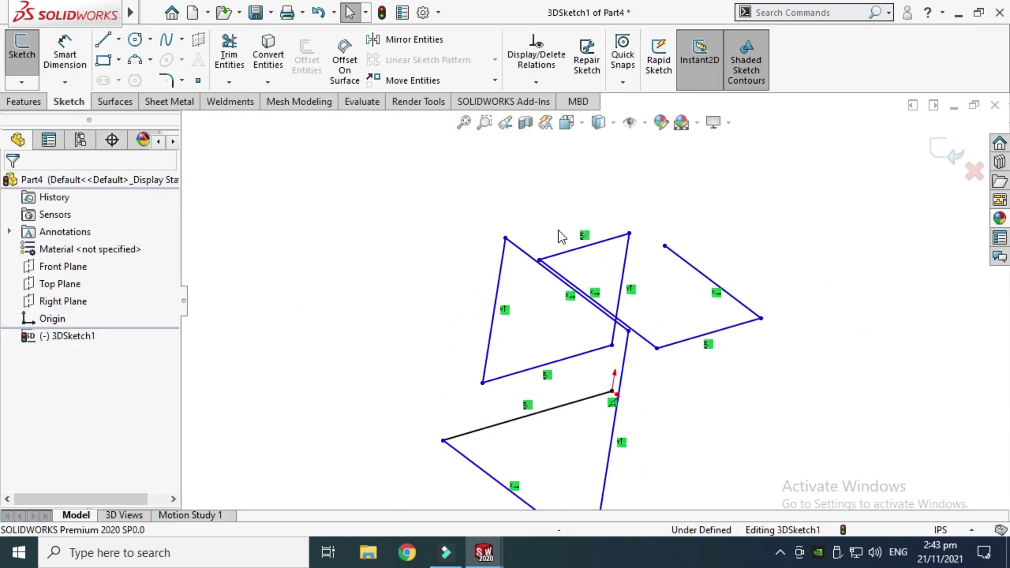
# Reshape the path's upper loop so it sits higher above the front rectangular loop
pyautogui.scroll(3, 613, 310)
pyautogui.rightClick(607, 193)
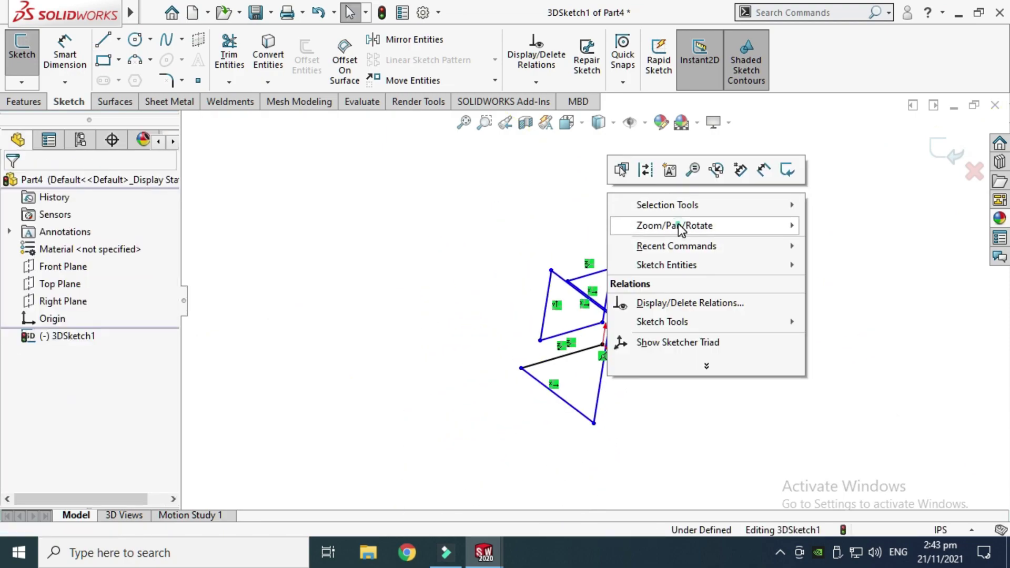
pyautogui.moveTo(684, 225)
pyautogui.click(846, 282)
pyautogui.moveTo(712, 275)
pyautogui.mouseDown()
pyautogui.moveTo(755, 245)
pyautogui.moveTo(606, 265)
pyautogui.mouseUp()
pyautogui.moveTo(543, 247); pyautogui.dragTo(526, 367)
pyautogui.moveTo(535, 238); pyautogui.dragTo(599, 209)
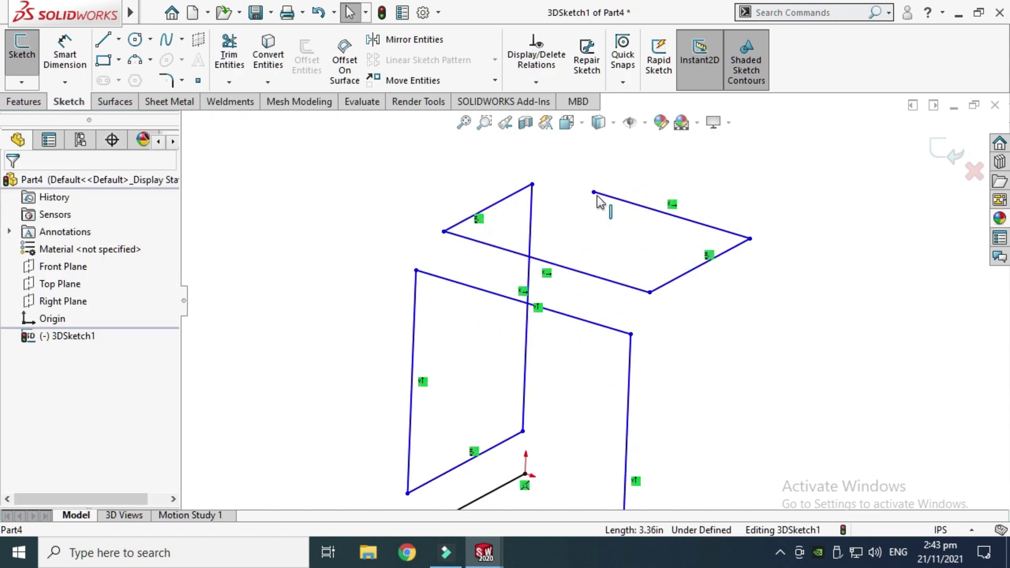
pyautogui.click(594, 192)
pyautogui.click(594, 281)
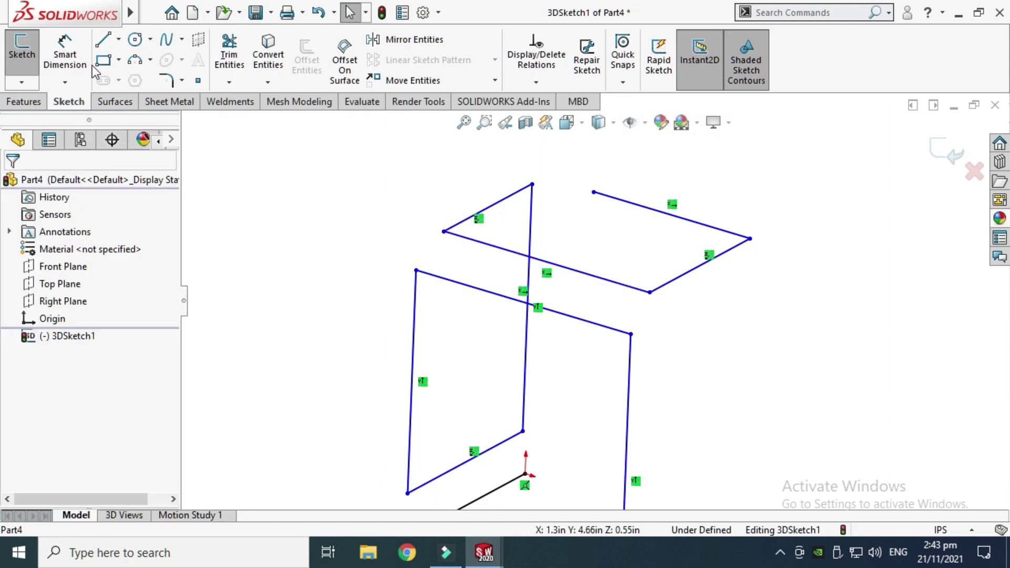
# From the upper loop's open back end, draw a line about 3.6 in down along Y
pyautogui.click(120, 41)
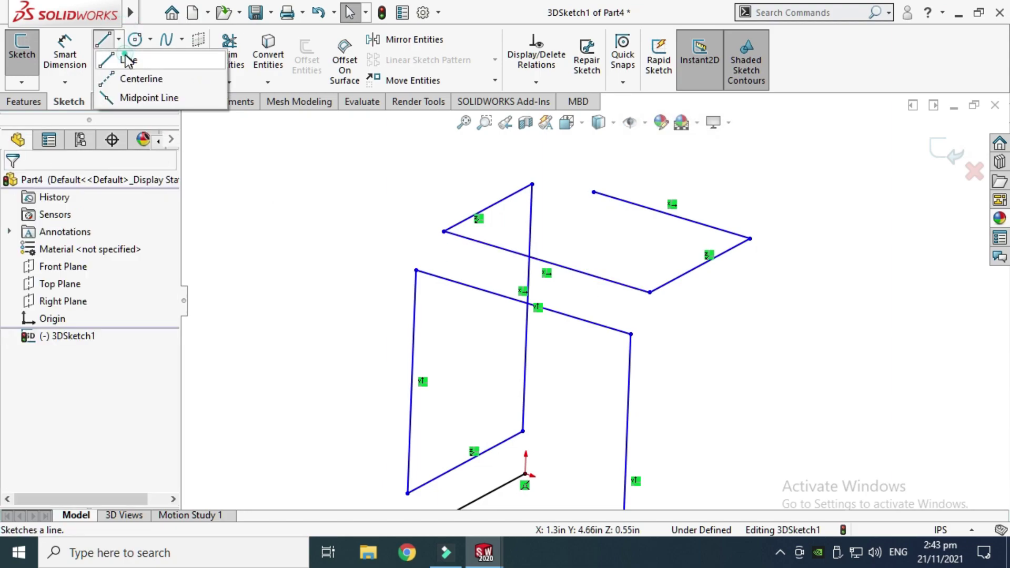
pyautogui.click(127, 58)
pyautogui.scroll(-3, 684, 313)
pyautogui.scroll(2, 559, 221)
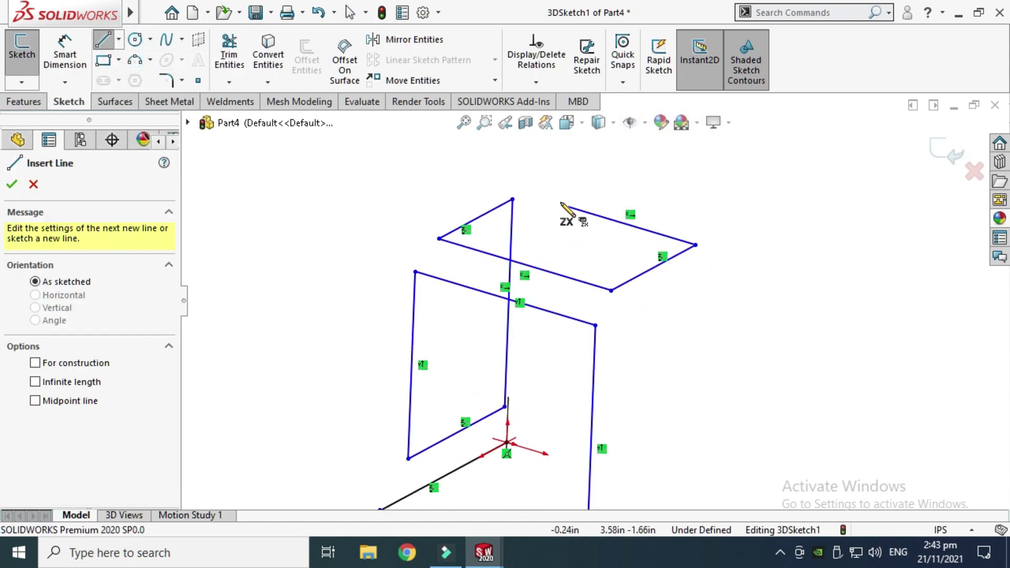
pyautogui.click(564, 206)
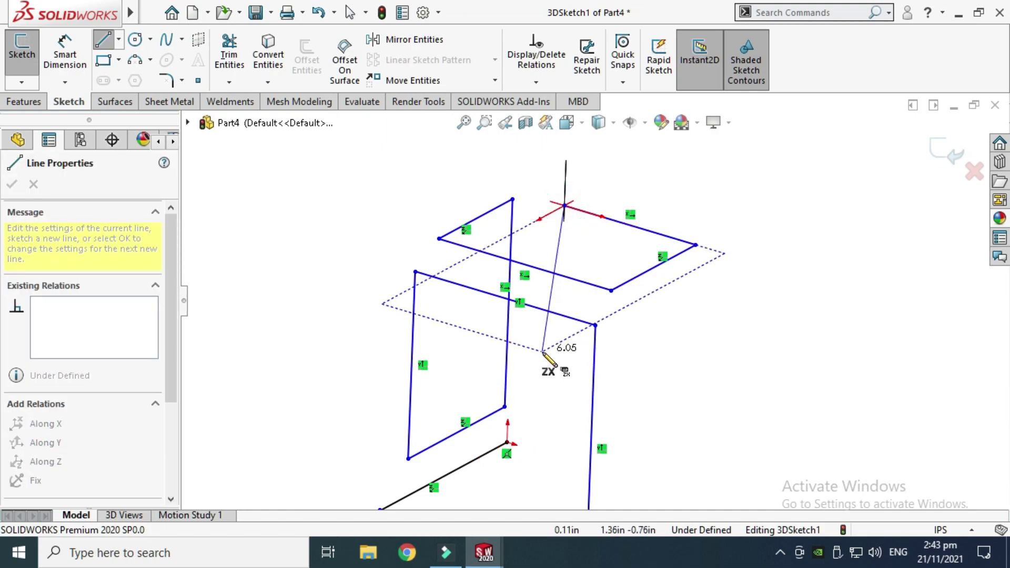
pyautogui.press('Tab')
pyautogui.scroll(-2, 569, 393)
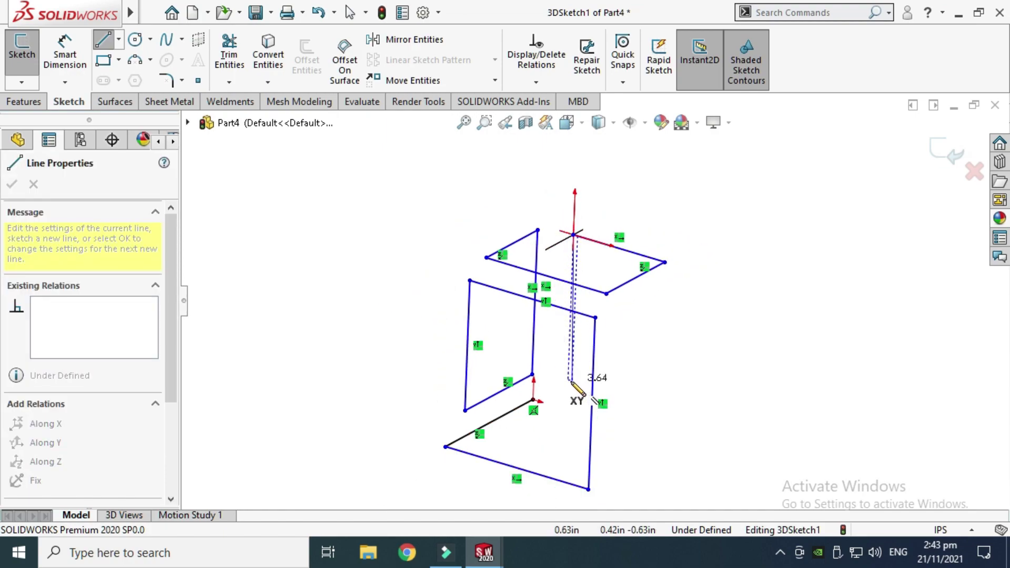
pyautogui.click(568, 379)
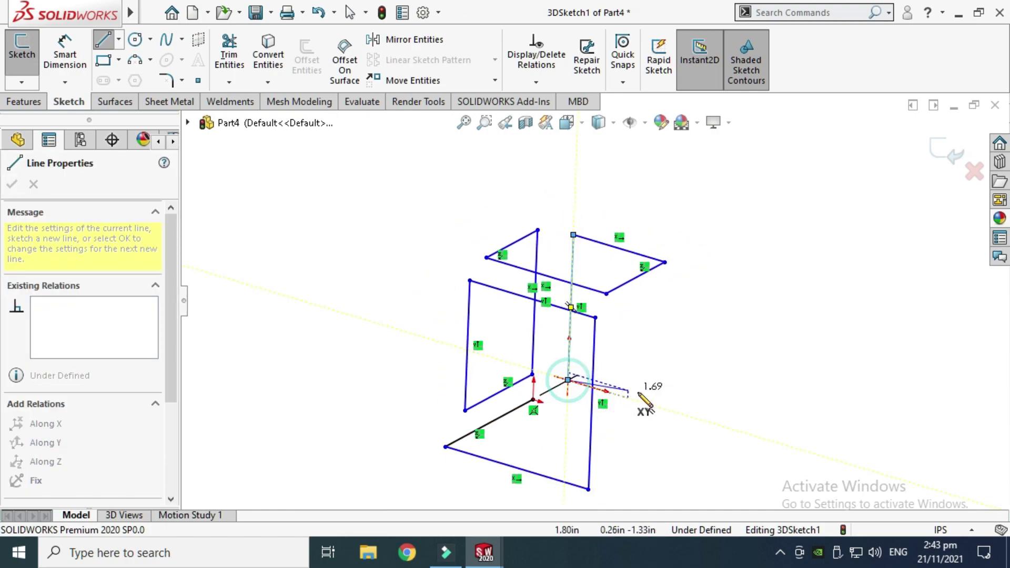
# Continue the path with connected lines outward along X, up along Y and toward the front along Z
pyautogui.click(675, 412)
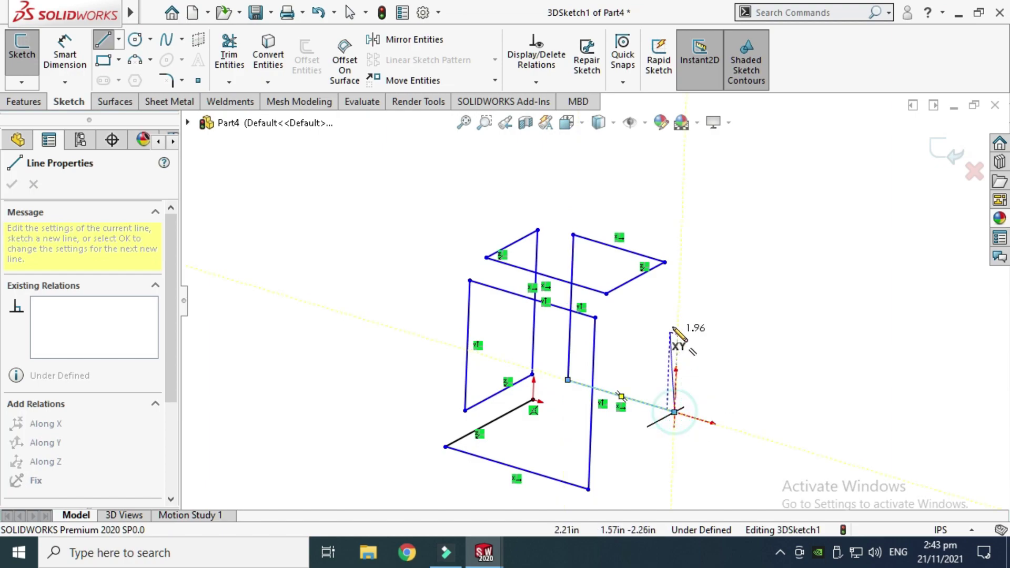
pyautogui.click(679, 292)
pyautogui.scroll(2, 652, 310)
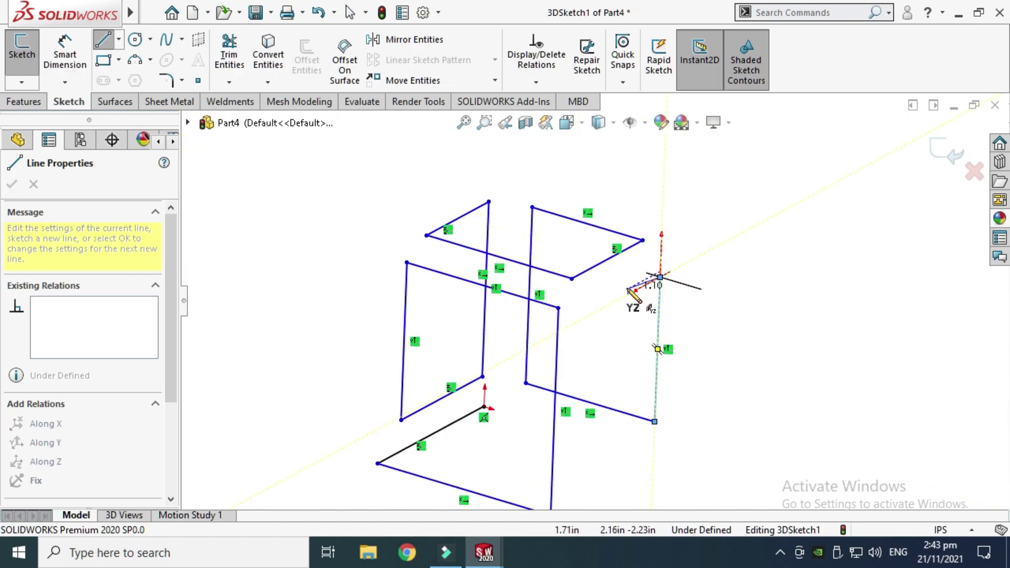
pyautogui.press('Tab')
pyautogui.scroll(-2, 599, 358)
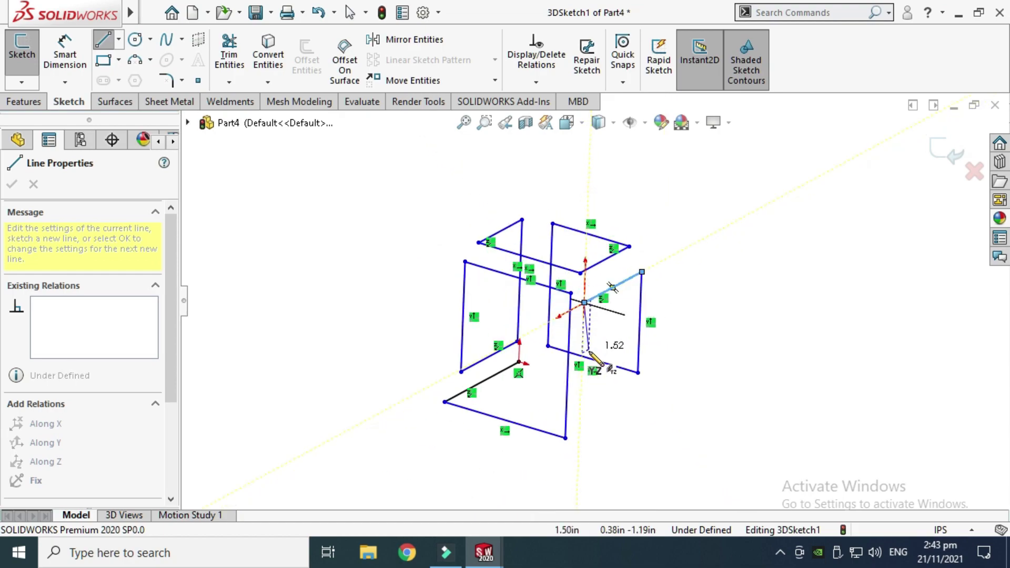
# Draw lines down along Y and toward the back along Z, and close the path with a line to the origin
pyautogui.click(579, 405)
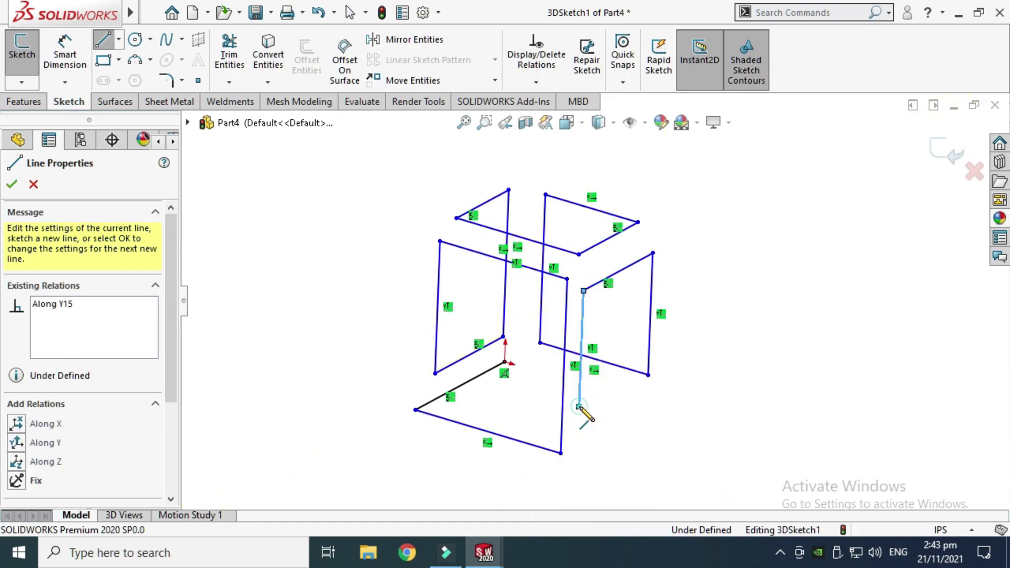
pyautogui.click(634, 377)
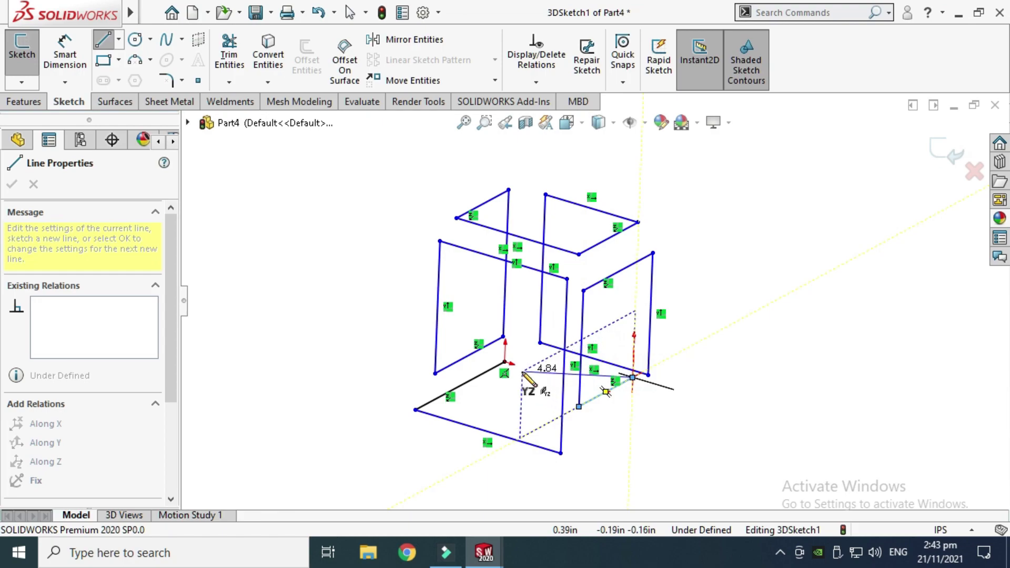
pyautogui.click(505, 363)
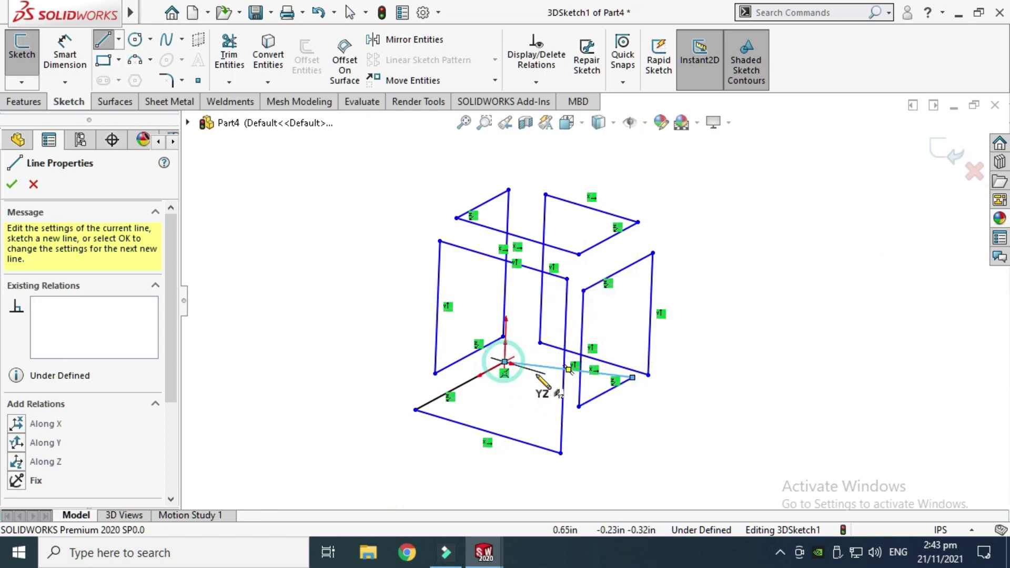
pyautogui.press('Escape')
# Apply an Along X relation to the slanted closing line that ends at the origin
pyautogui.scroll(2, 558, 379)
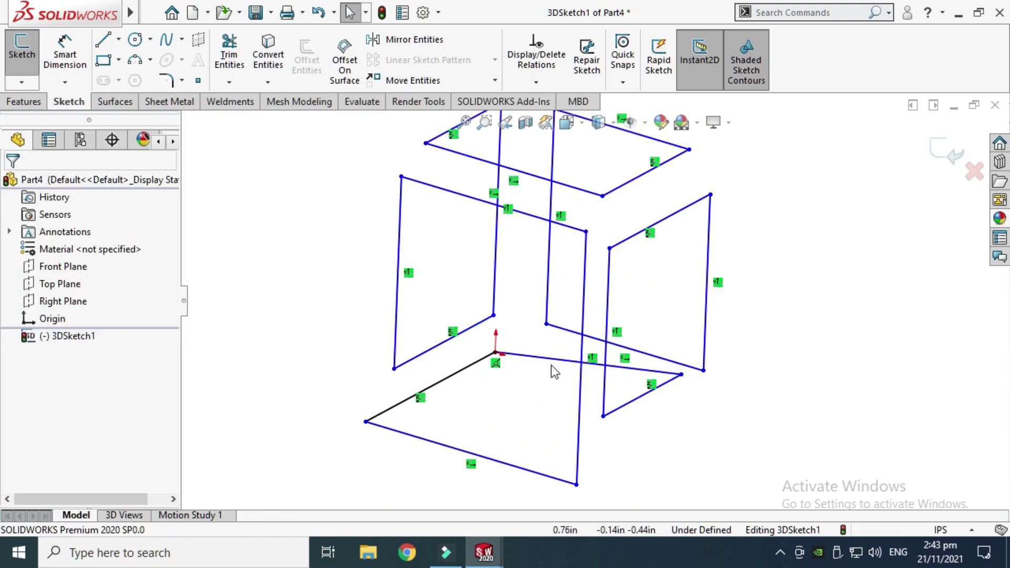
pyautogui.click(557, 368)
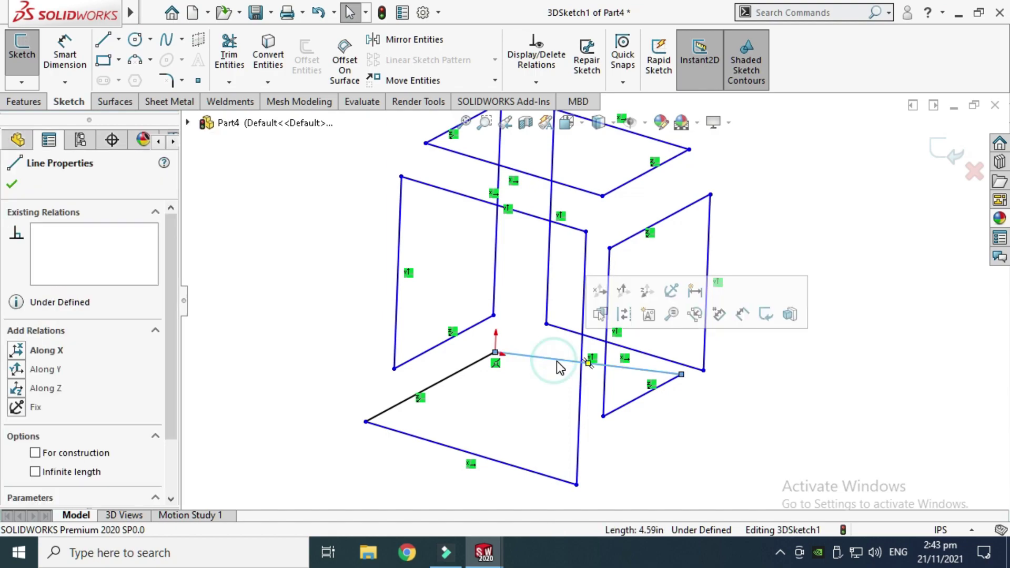
pyautogui.click(601, 292)
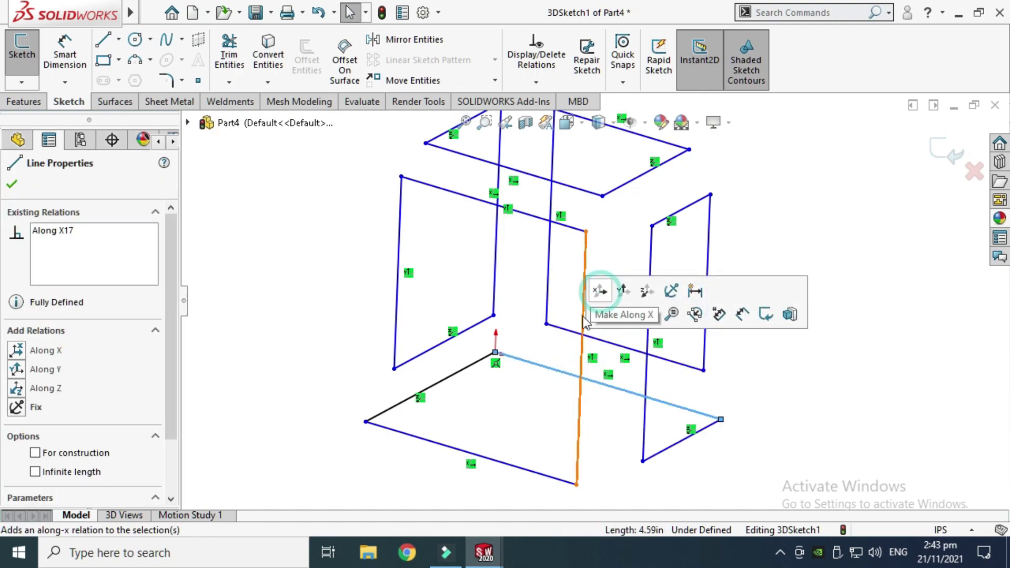
# Move the front loop's short vertical line outward, and shift the back vertical line along X away from the side loop
pyautogui.scroll(-3, 600, 294)
pyautogui.rightClick(695, 219)
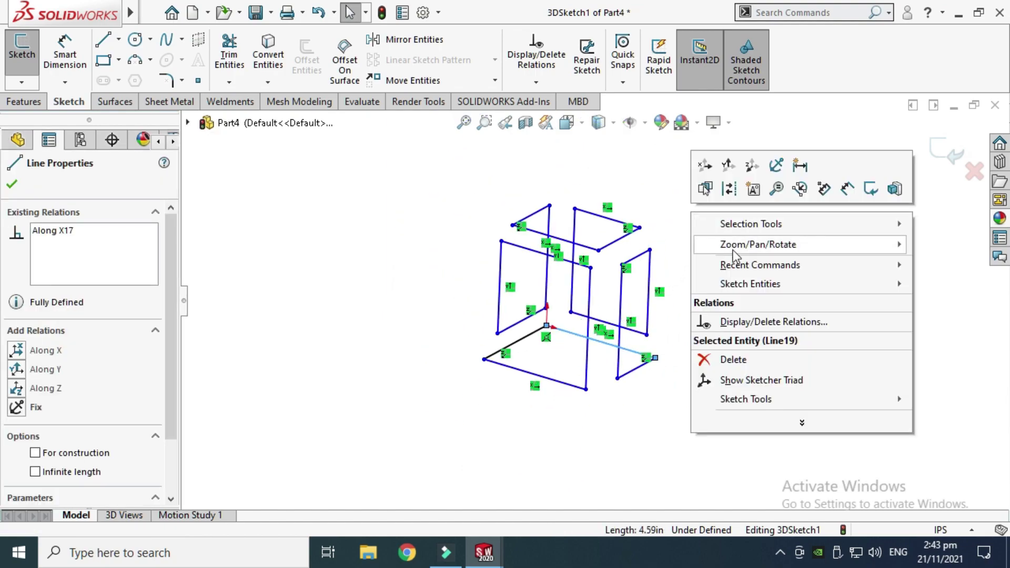
pyautogui.moveTo(736, 244)
pyautogui.click(586, 301)
pyautogui.moveTo(639, 302)
pyautogui.mouseDown()
pyautogui.moveTo(597, 270)
pyautogui.moveTo(613, 304)
pyautogui.moveTo(575, 308)
pyautogui.moveTo(579, 332)
pyautogui.moveTo(559, 245)
pyautogui.mouseUp()
pyautogui.press('Escape')
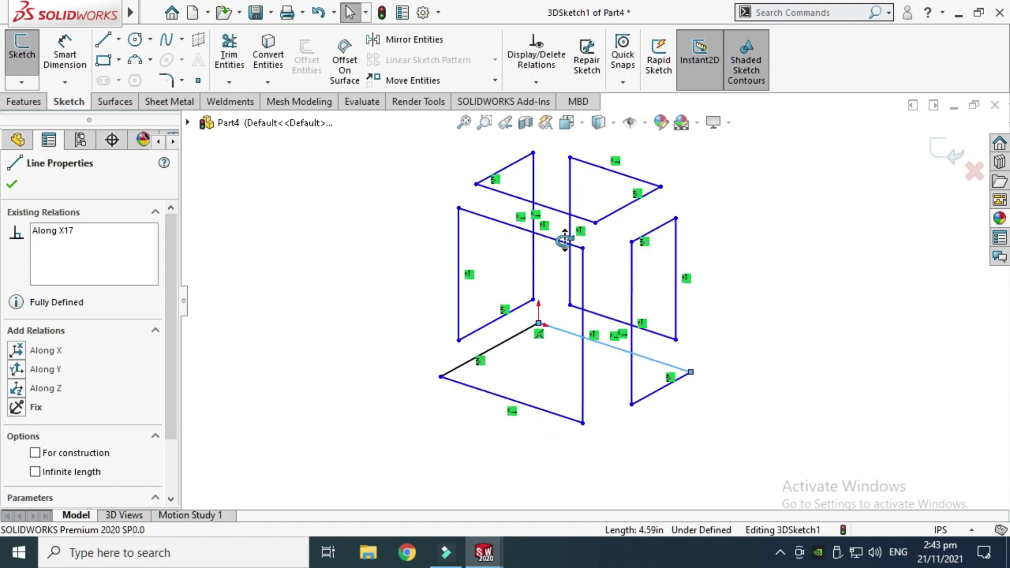
pyautogui.scroll(-2, 568, 258)
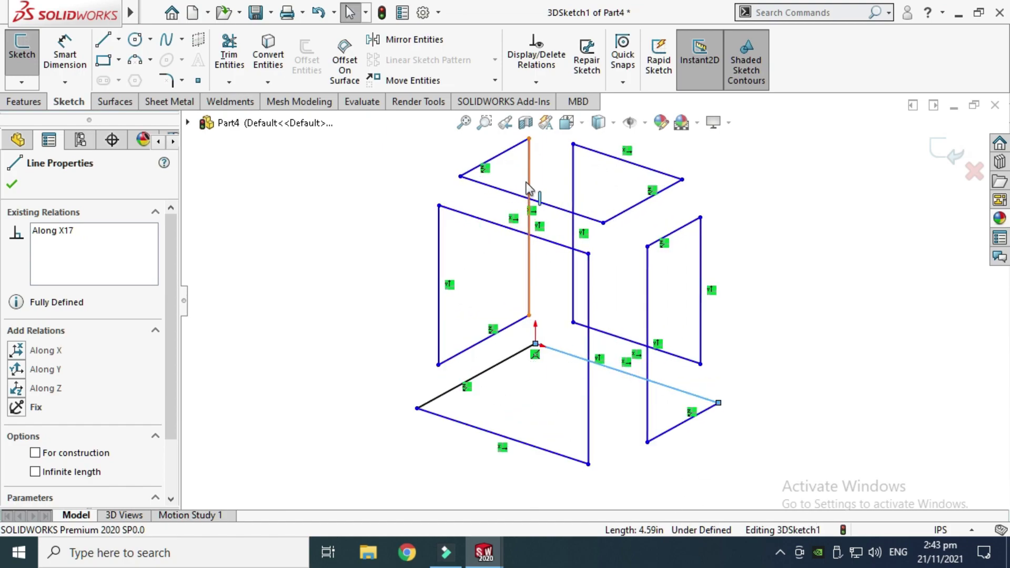
pyautogui.click(495, 277)
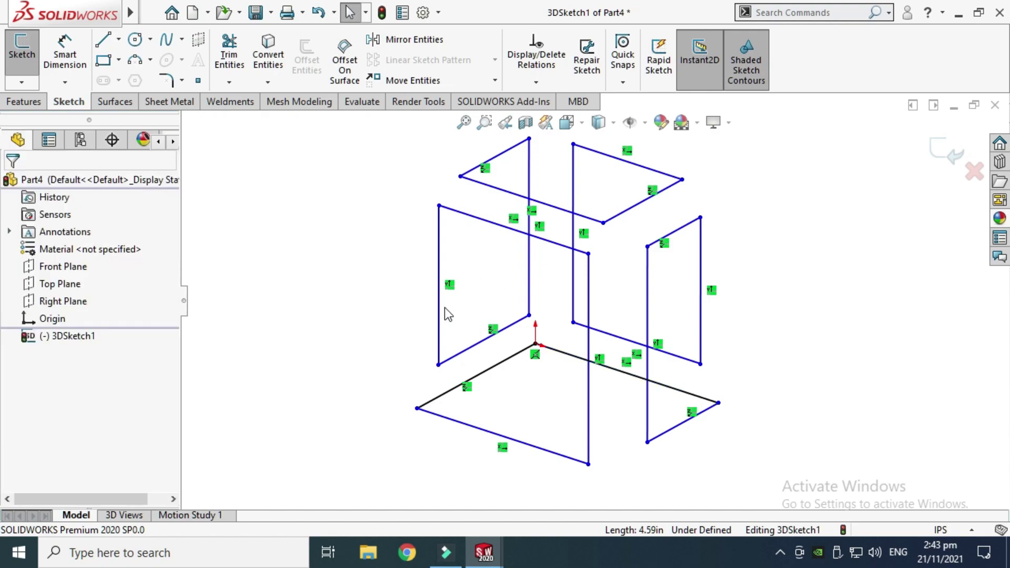
pyautogui.moveTo(433, 309); pyautogui.dragTo(411, 322)
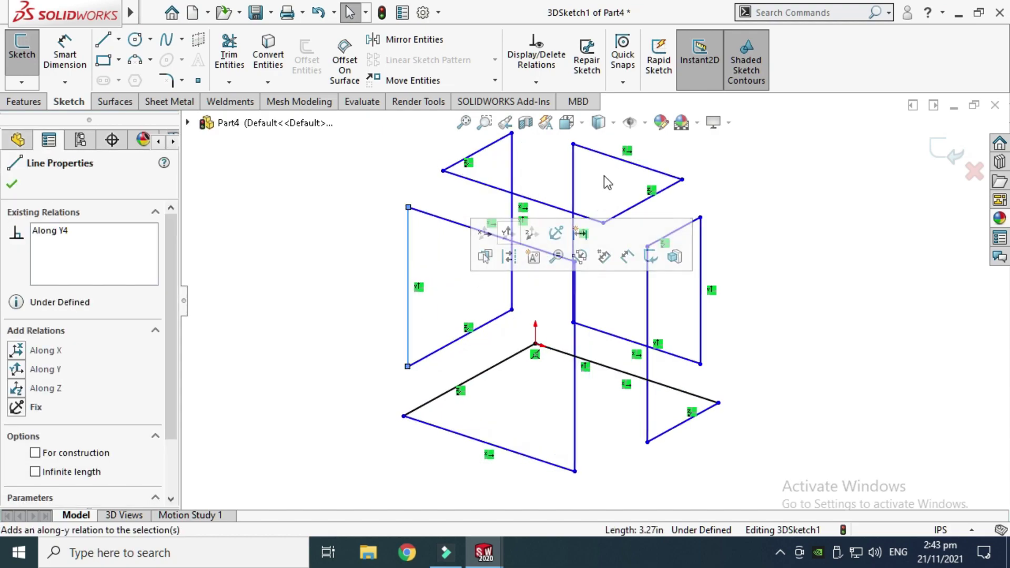
pyautogui.moveTo(570, 191); pyautogui.dragTo(547, 198)
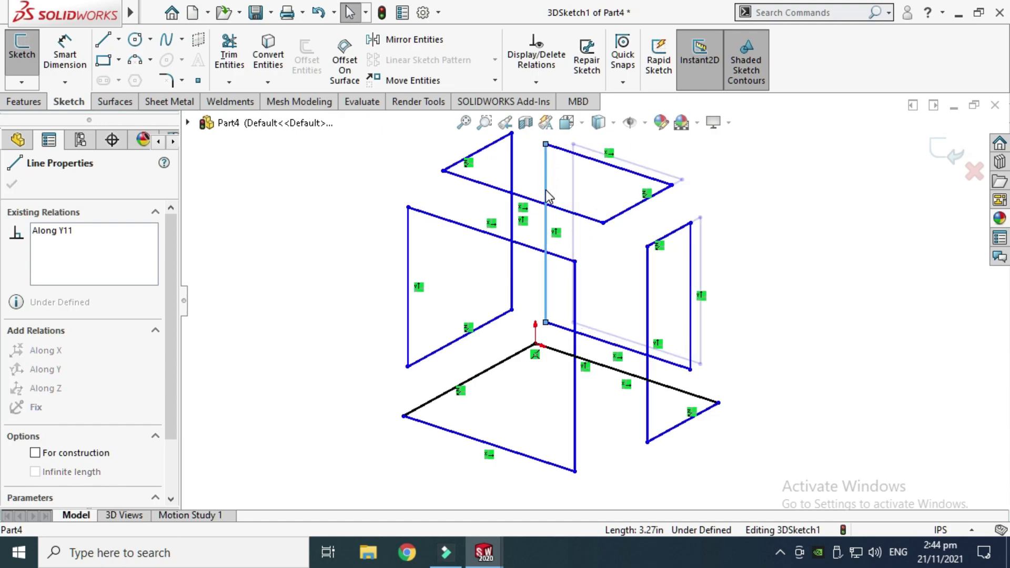
# Move the side loop's bottom Z line inward, placing its front corner at about X 3.84 in, Z 2.57 in
pyautogui.moveTo(675, 436); pyautogui.dragTo(610, 429)
pyautogui.click(638, 441)
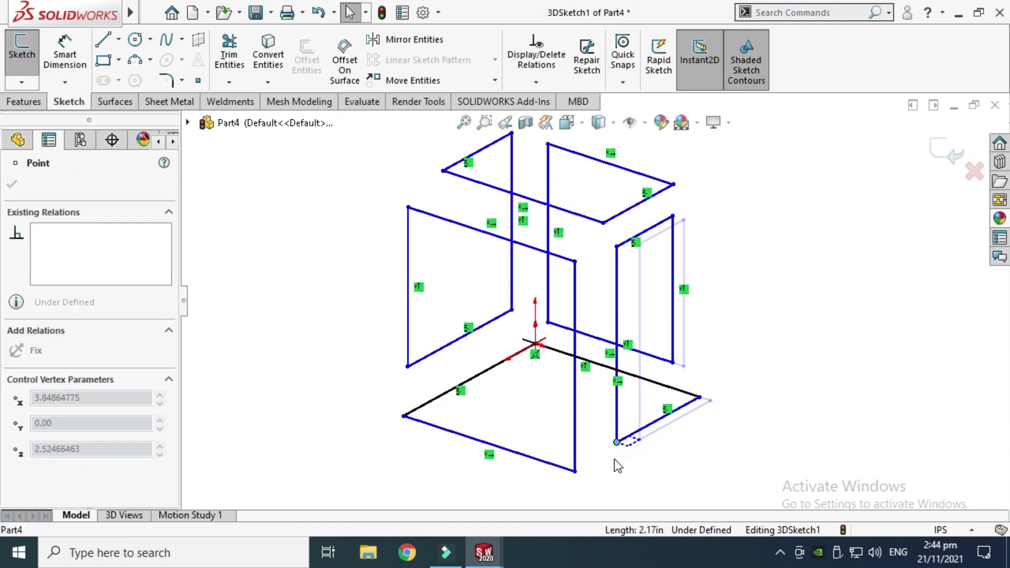
pyautogui.click(612, 416)
pyautogui.press('Escape')
pyautogui.scroll(3, 605, 258)
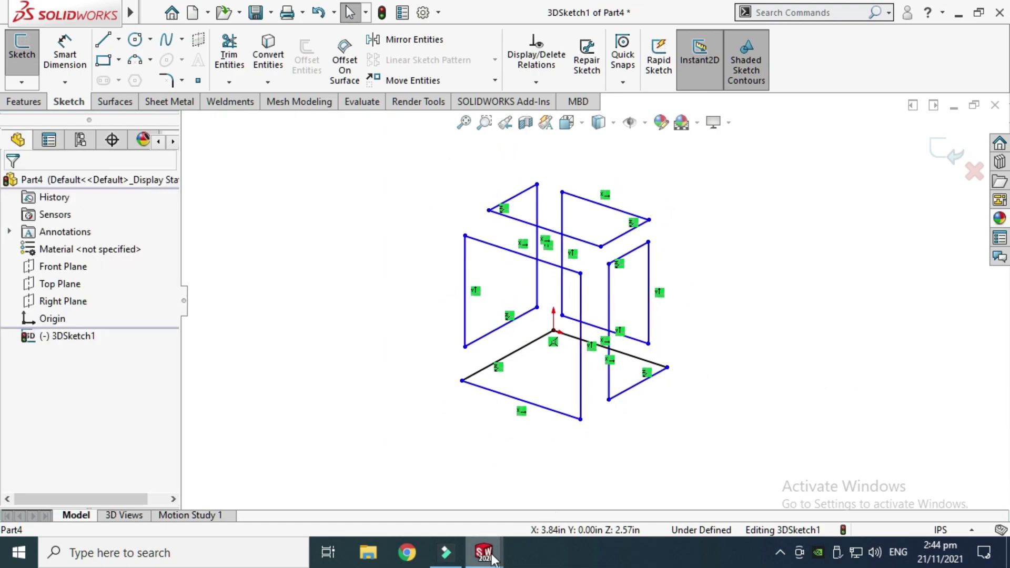
# Switch to the finished table part and open the Sweep1 path, 3DSketch1, for editing
pyautogui.moveTo(484, 553)
pyautogui.click(446, 473)
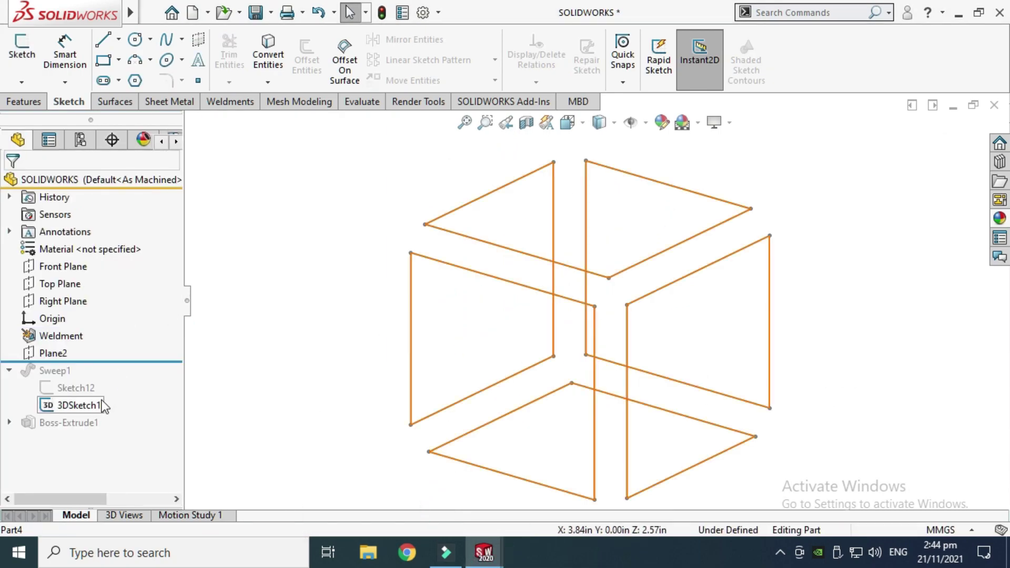
pyautogui.click(87, 410)
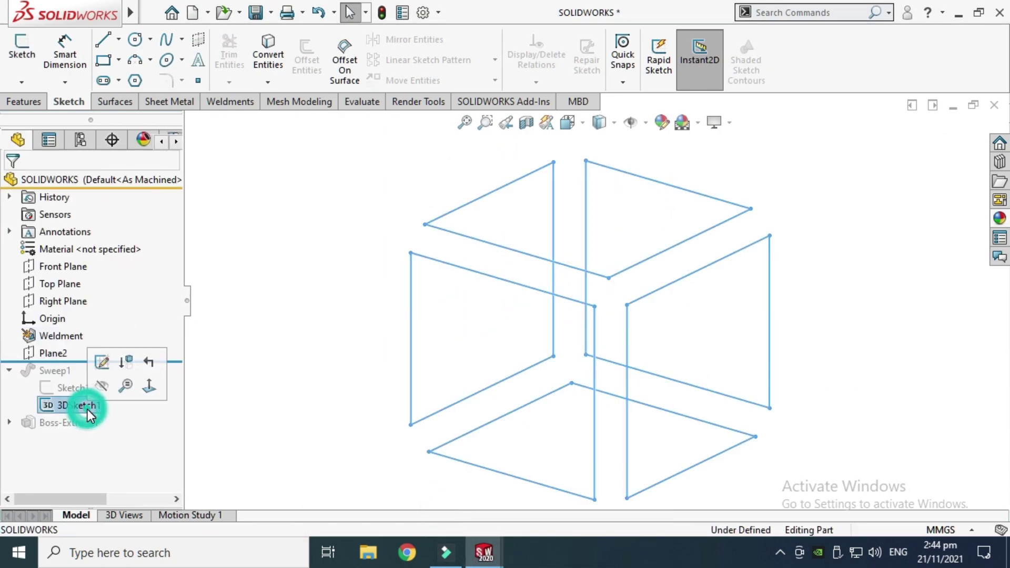
pyautogui.click(102, 363)
pyautogui.scroll(2, 526, 315)
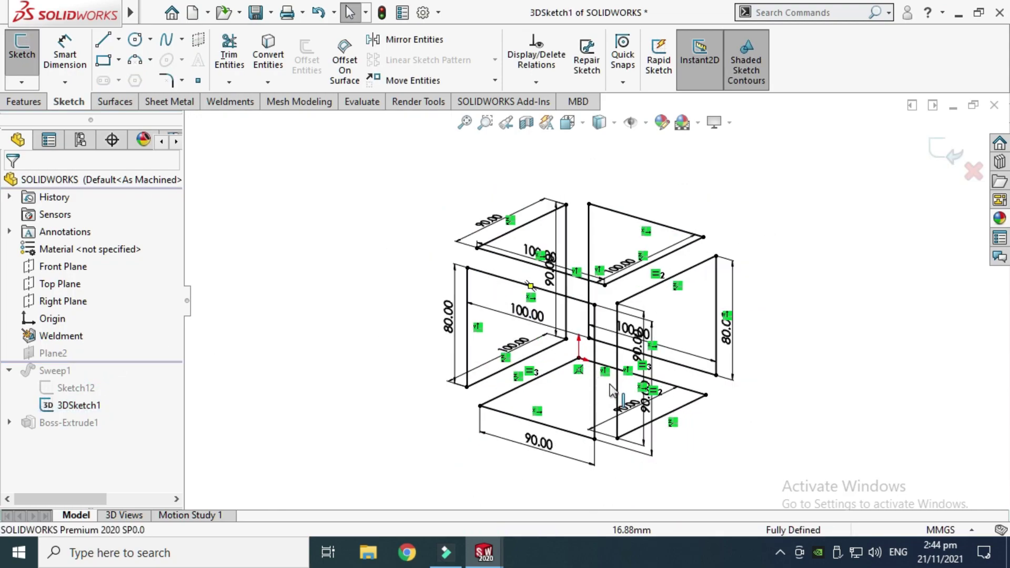
pyautogui.scroll(-3, 557, 331)
pyautogui.scroll(2, 584, 302)
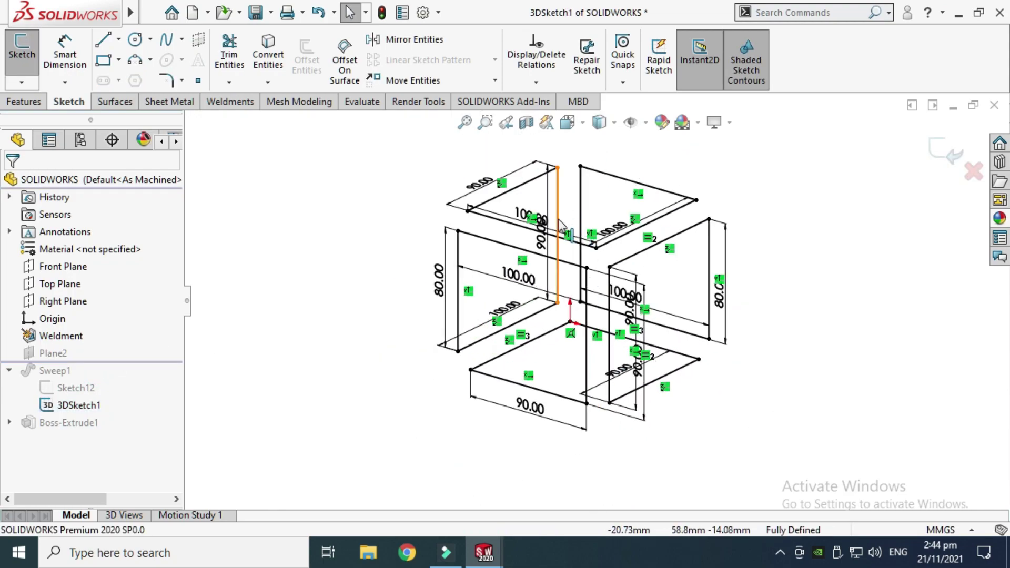
# Hide the sketch relation symbols so only the lines and dimensions of the 3D path are shown
pyautogui.click(645, 124)
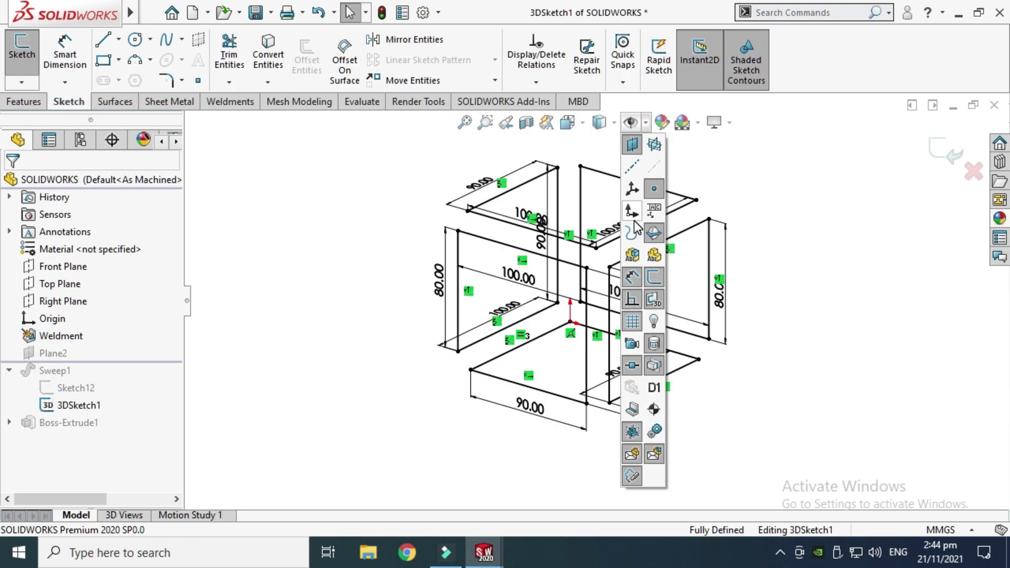
pyautogui.click(632, 299)
pyautogui.click(388, 222)
pyautogui.scroll(-2, 562, 307)
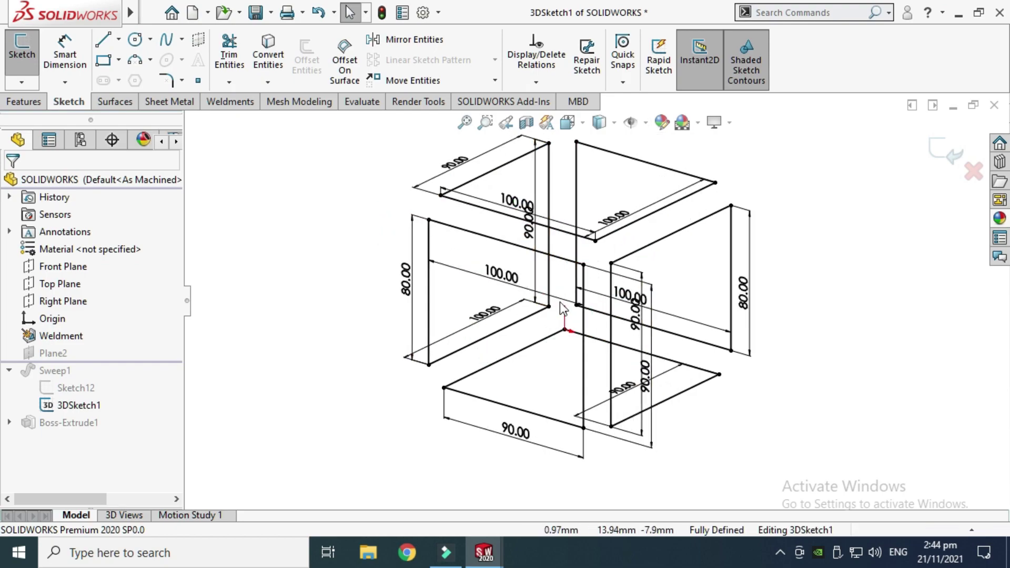
# Examine the dimensioned 3D path from several angles to read the lengths of its loops
pyautogui.rightClick(332, 232)
pyautogui.moveTo(421, 264)
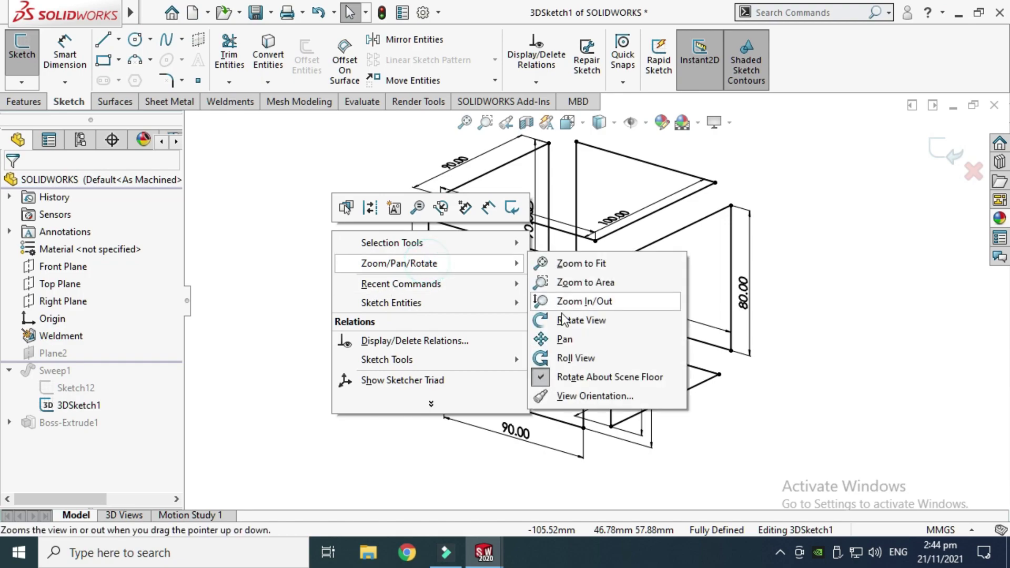
pyautogui.click(573, 324)
pyautogui.moveTo(570, 323)
pyautogui.mouseDown()
pyautogui.moveTo(535, 316)
pyautogui.moveTo(541, 343)
pyautogui.moveTo(522, 388)
pyautogui.moveTo(456, 387)
pyautogui.mouseUp()
pyautogui.moveTo(557, 446)
pyautogui.mouseDown()
pyautogui.moveTo(526, 451)
pyautogui.moveTo(613, 381)
pyautogui.moveTo(604, 401)
pyautogui.moveTo(657, 381)
pyautogui.moveTo(332, 289)
pyautogui.mouseUp()
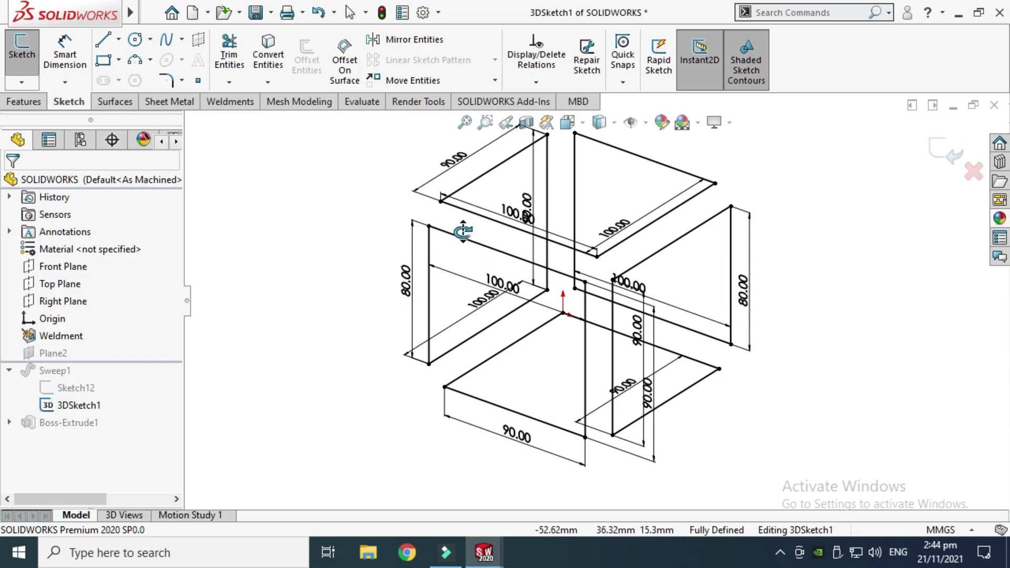
pyautogui.moveTo(578, 279)
pyautogui.mouseDown()
pyautogui.moveTo(570, 232)
pyautogui.moveTo(577, 271)
pyautogui.mouseUp()
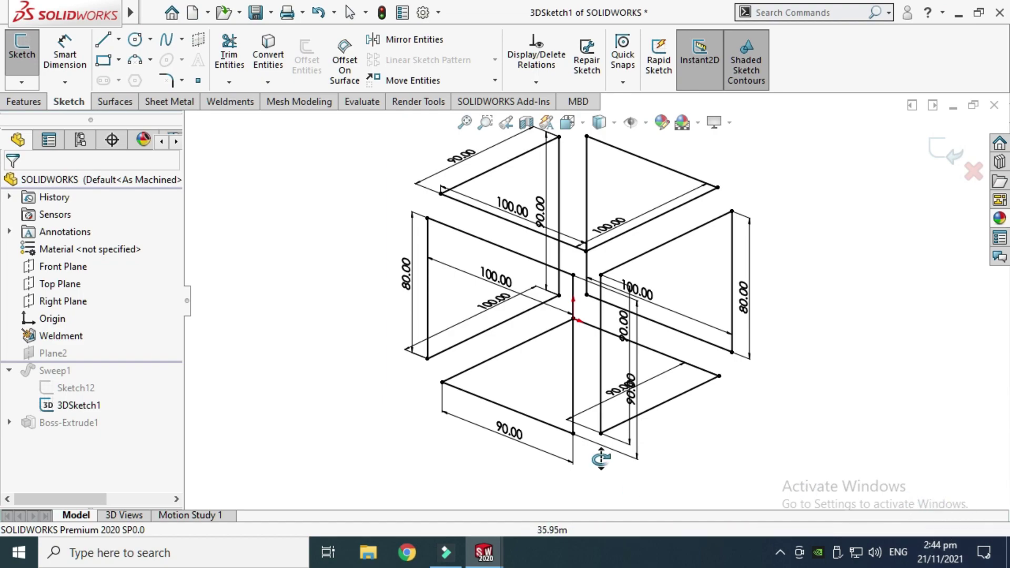
# Switch back to Part4 and set its document units to MMGS (millimeter, gram, second)
pyautogui.moveTo(484, 552)
pyautogui.click(522, 506)
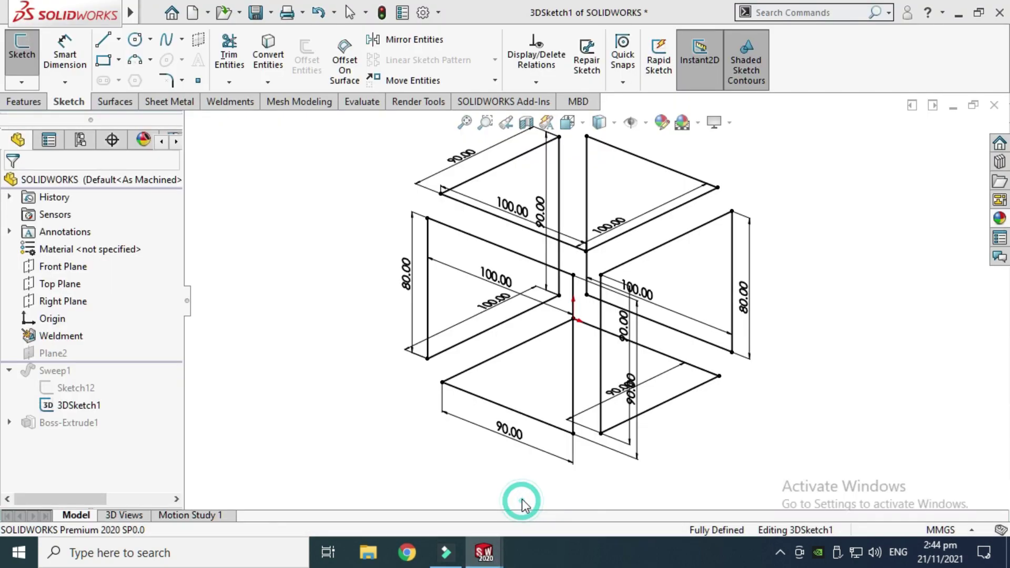
pyautogui.click(937, 530)
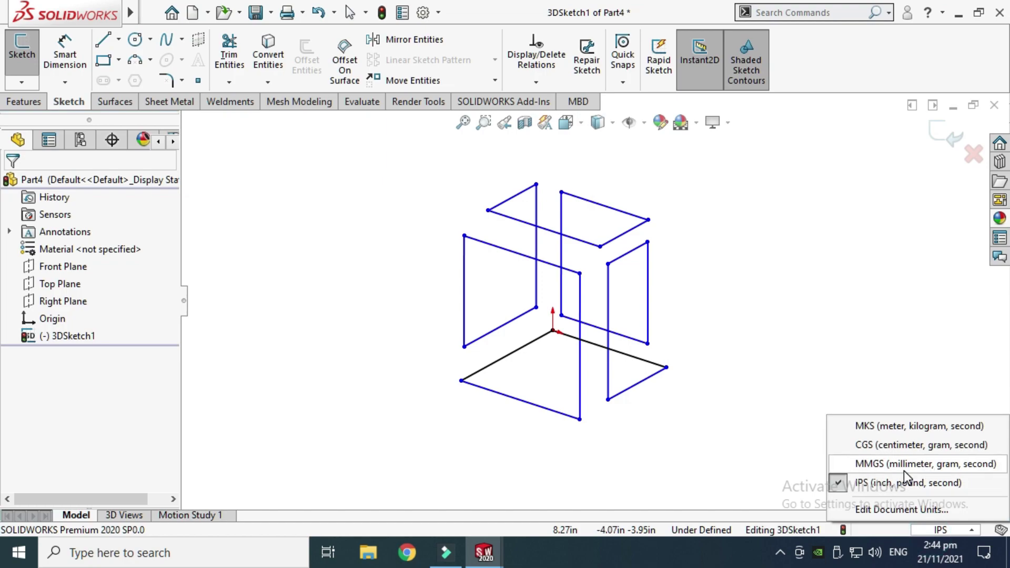
pyautogui.click(903, 469)
# Reopen Part4's 3DSketch1 and dimension the bottom front line along X at 90 mm
pyautogui.click(80, 337)
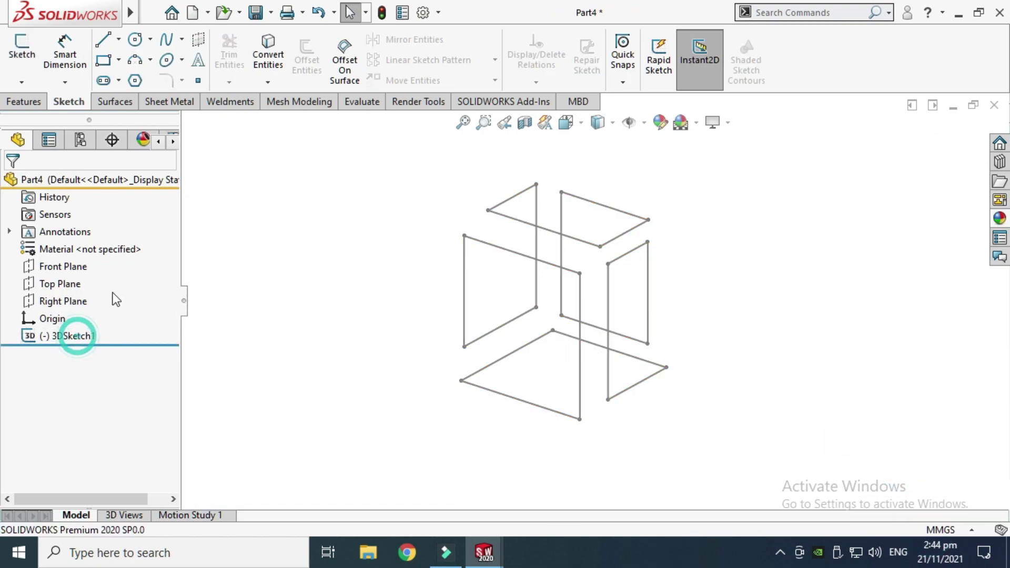
pyautogui.click(92, 287)
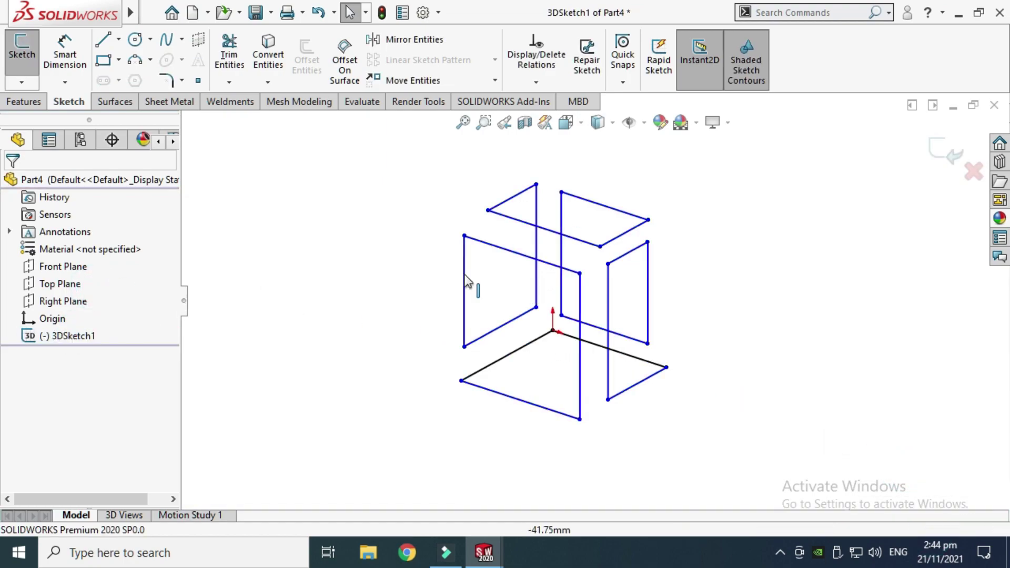
pyautogui.scroll(-2, 635, 307)
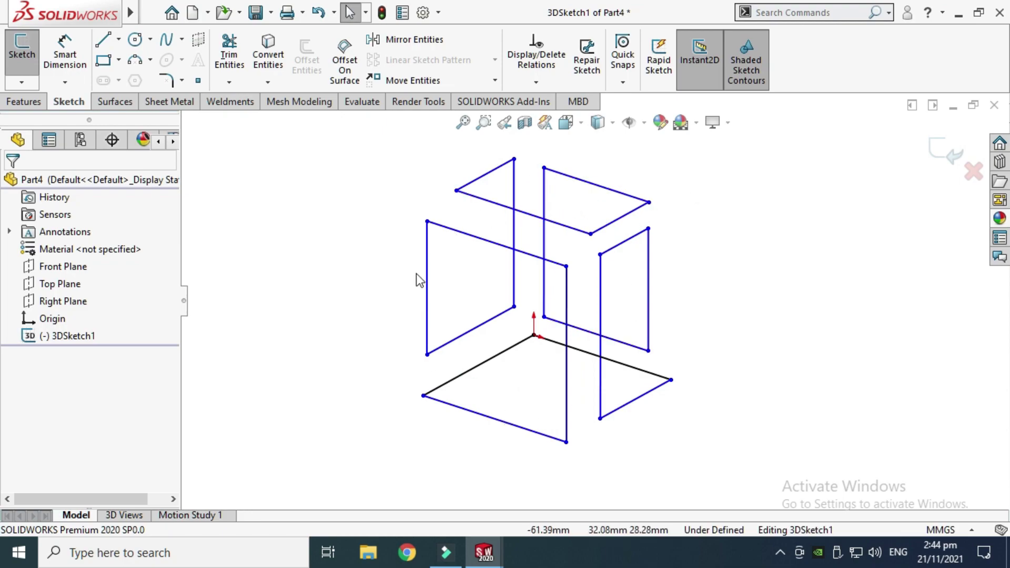
pyautogui.click(49, 57)
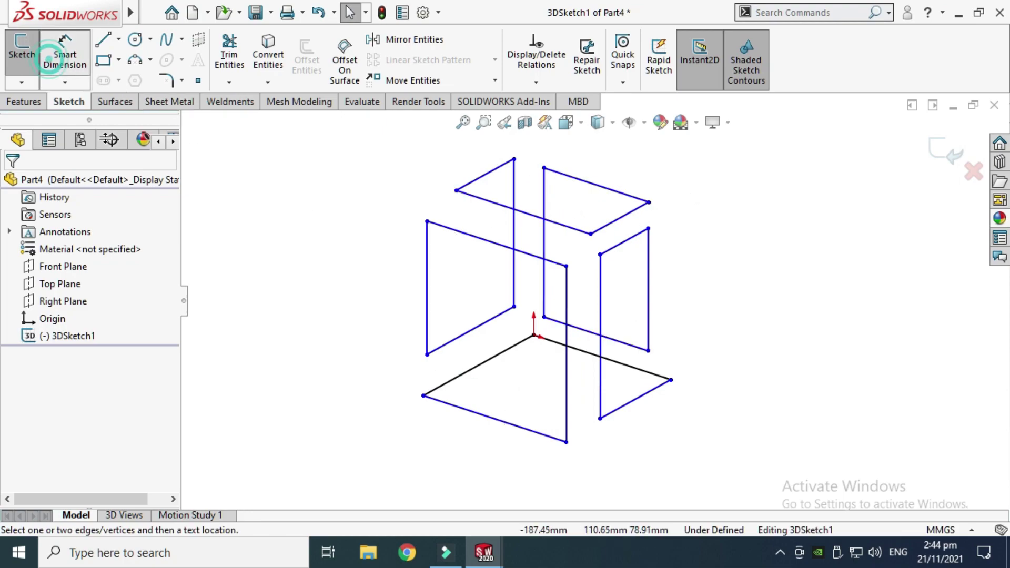
pyautogui.click(507, 424)
pyautogui.click(476, 473)
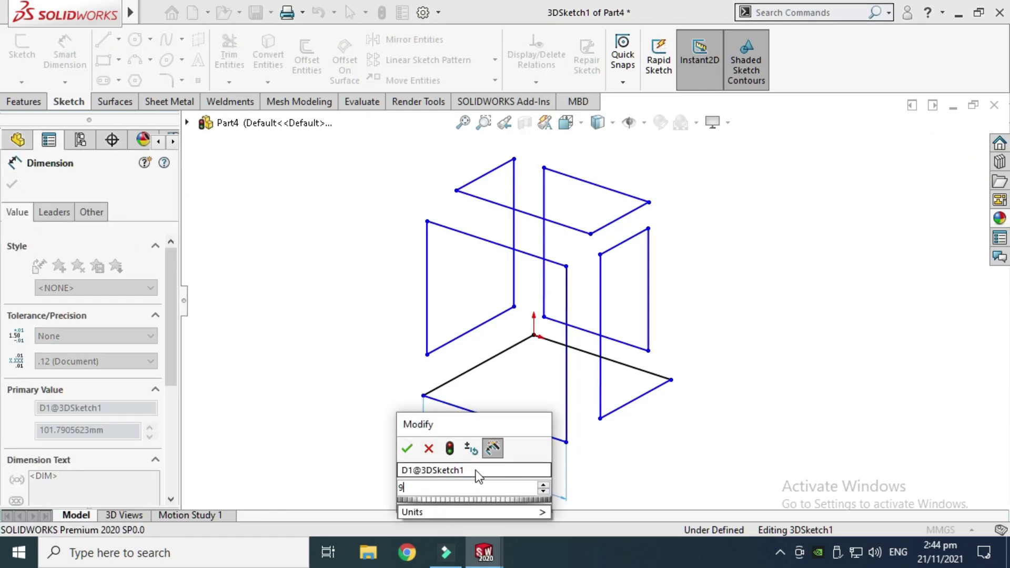
pyautogui.write('90')
pyautogui.press('Return')
pyautogui.press('Escape')
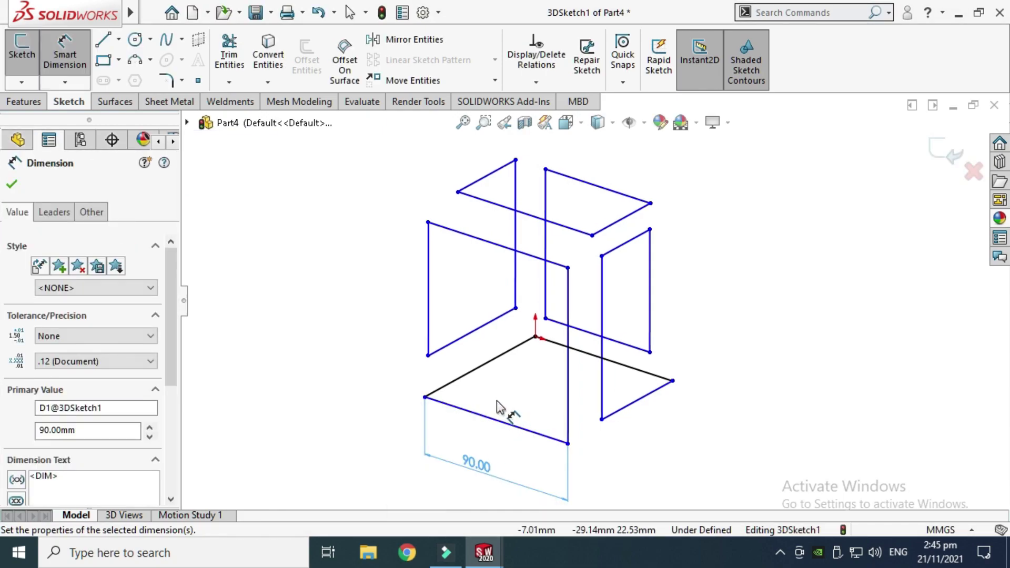
# Dimension the side loop's bottom line along Z at 90 mm
pyautogui.click(83, 56)
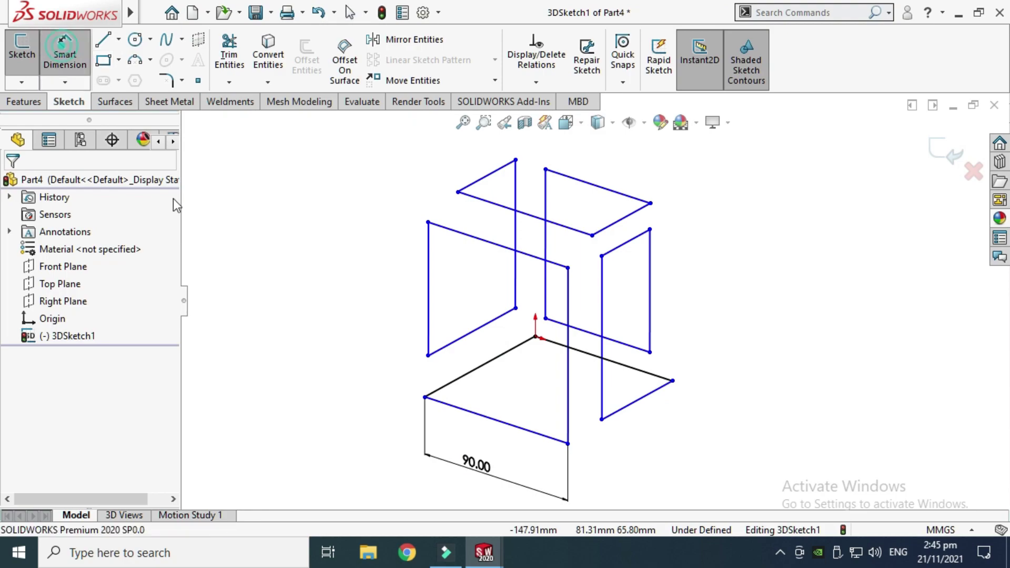
pyautogui.click(634, 404)
pyautogui.click(693, 441)
pyautogui.write('90')
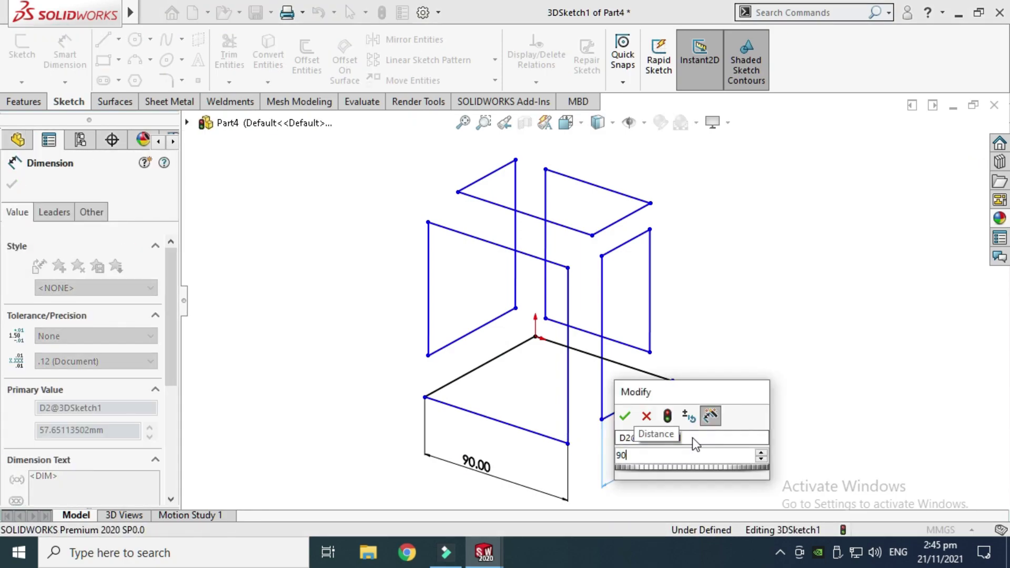
pyautogui.press('Return')
pyautogui.press('Escape')
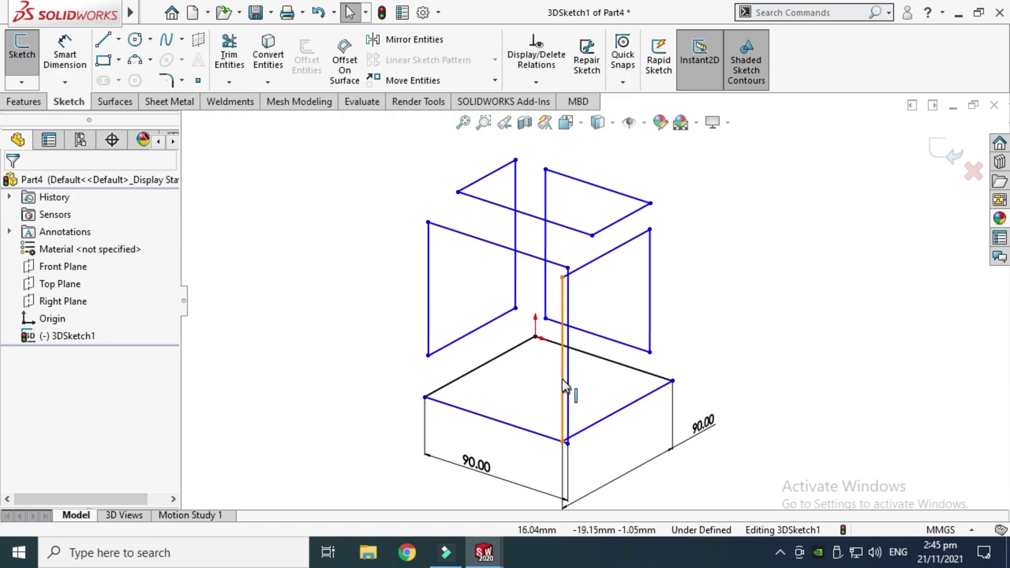
# Move the bottom front line's end corner outward along Z to about 106.75 mm, clear of the side loop, and exit the sketch
pyautogui.scroll(-2, 566, 368)
pyautogui.click(554, 406)
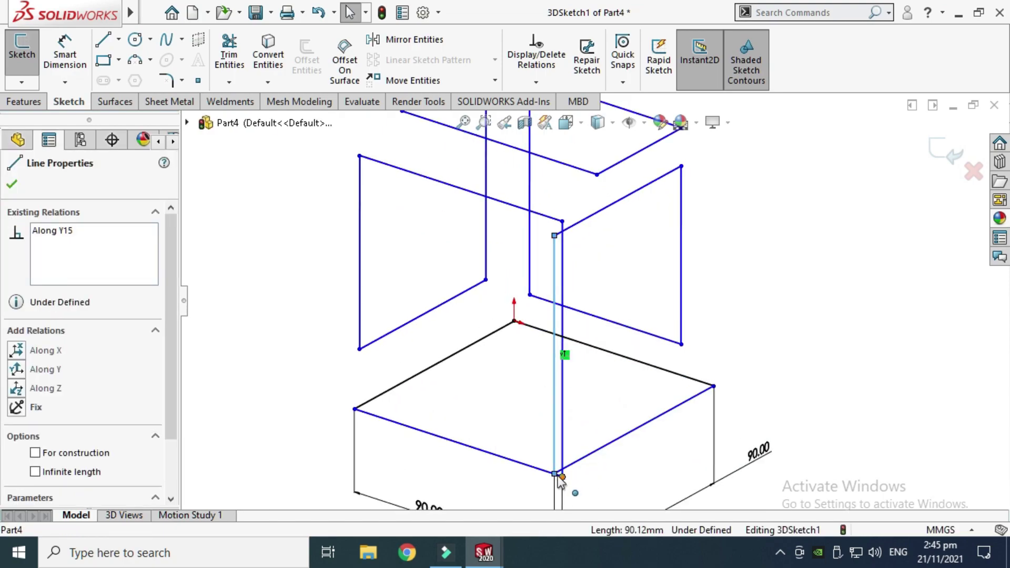
pyautogui.moveTo(557, 476)
pyautogui.mouseDown()
pyautogui.moveTo(500, 449)
pyautogui.moveTo(478, 468)
pyautogui.mouseUp()
pyautogui.scroll(3, 574, 357)
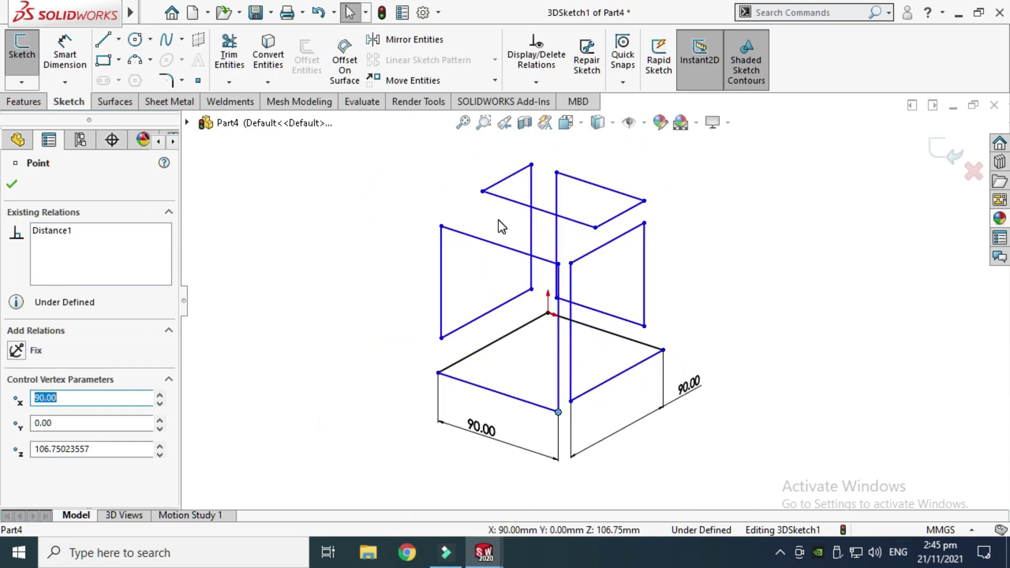
pyautogui.click(941, 150)
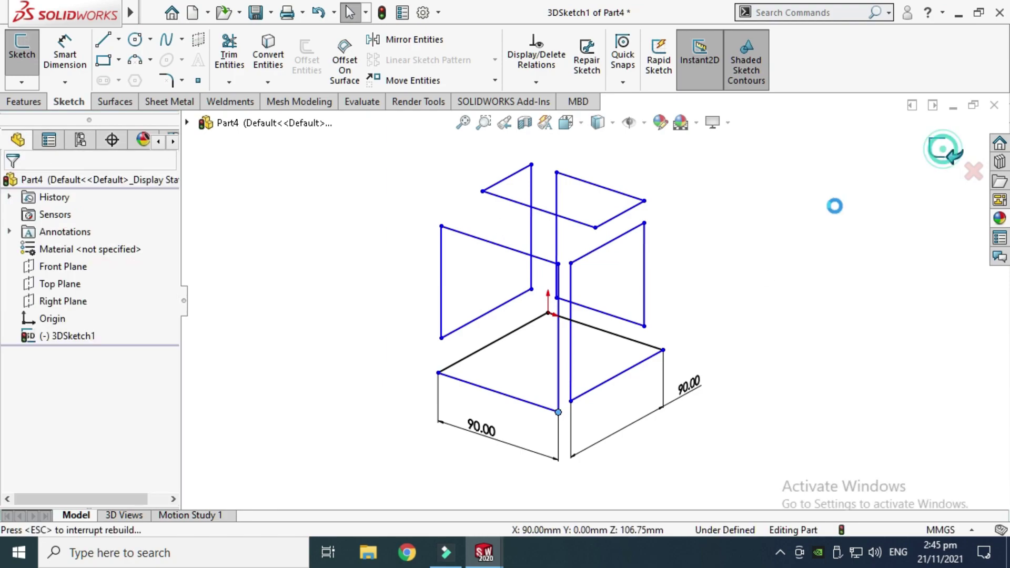
# Switch to the finished table part, review its dimensioned 3D path, and exit that sketch
pyautogui.moveTo(476, 553)
pyautogui.click(437, 449)
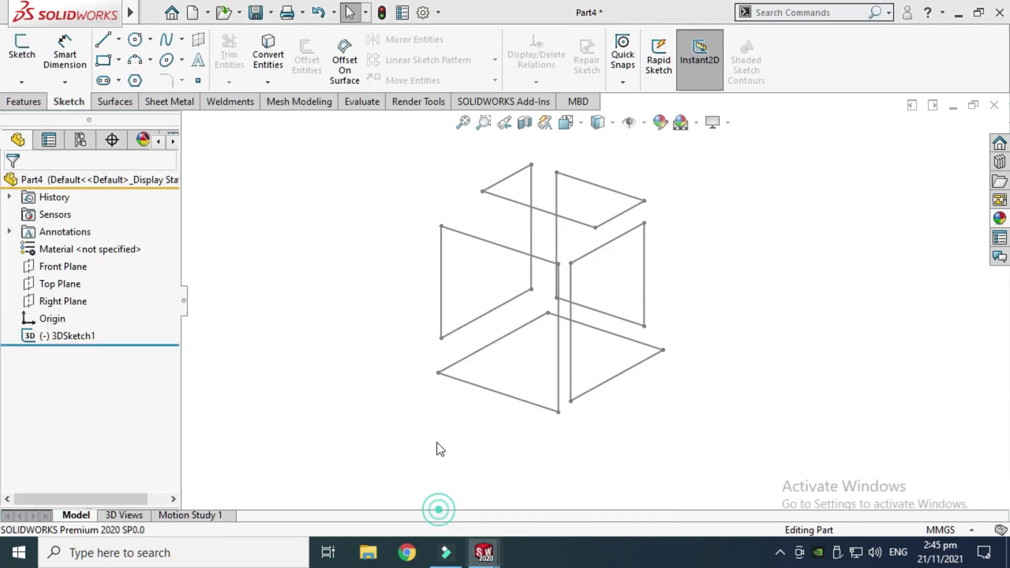
pyautogui.scroll(-2, 618, 205)
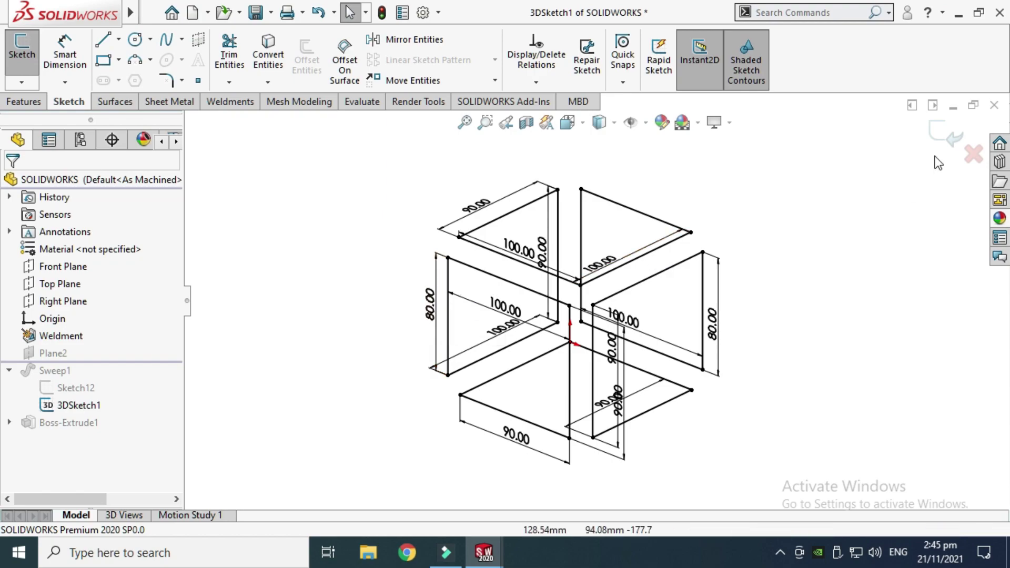
pyautogui.click(943, 135)
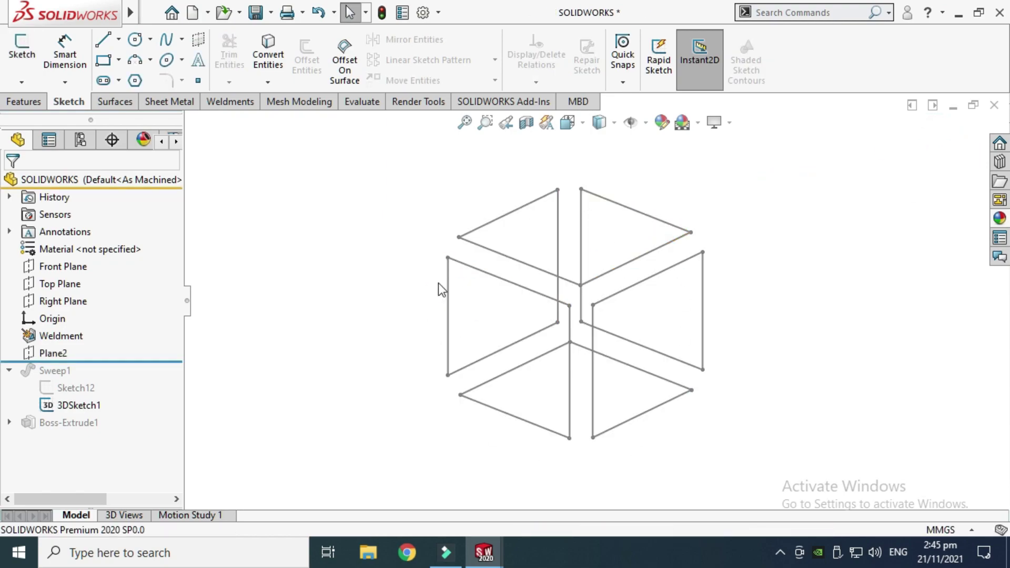
pyautogui.click(22, 83)
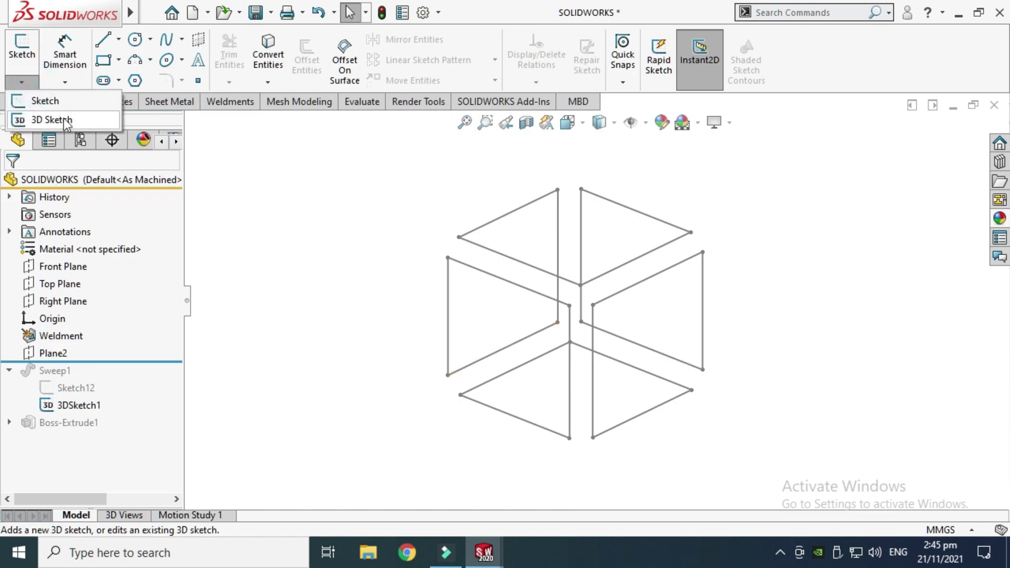
pyautogui.click(23, 83)
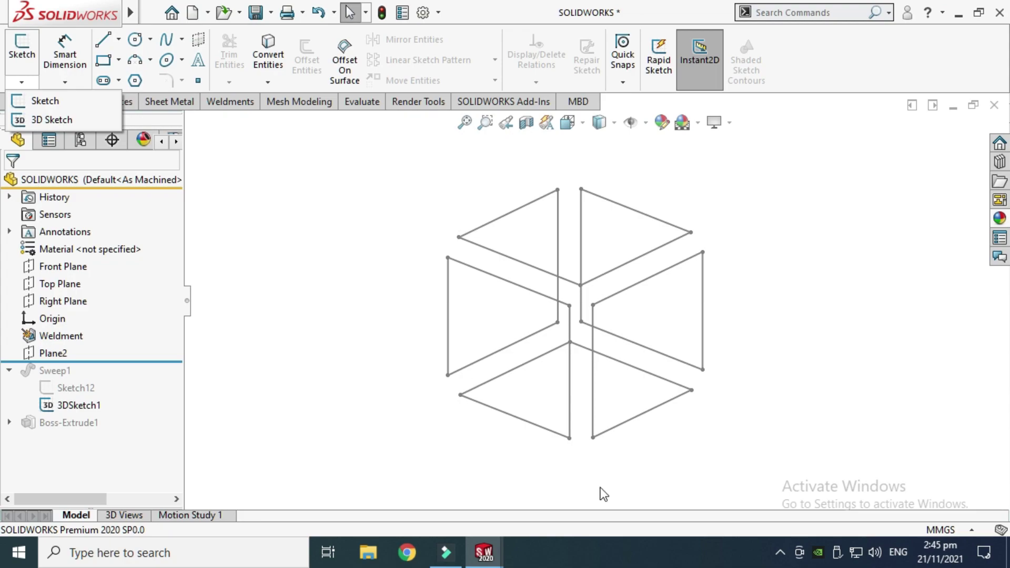
pyautogui.click(380, 217)
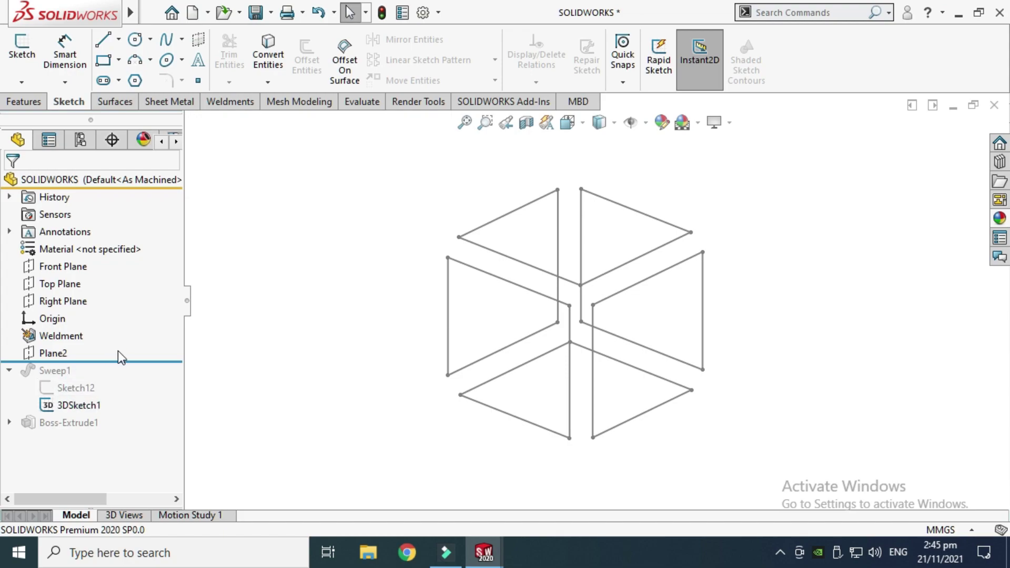
# Roll the finished model forward past Sweep1 and open its profile, Sketch12, for editing
pyautogui.click(86, 388)
pyautogui.moveTo(111, 359); pyautogui.dragTo(97, 408)
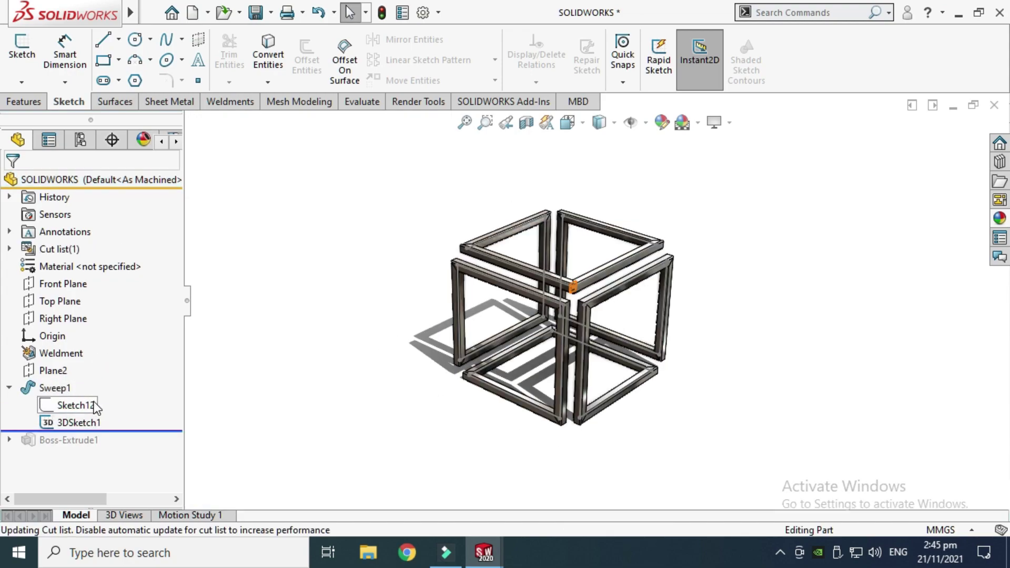
pyautogui.click(94, 405)
pyautogui.click(104, 354)
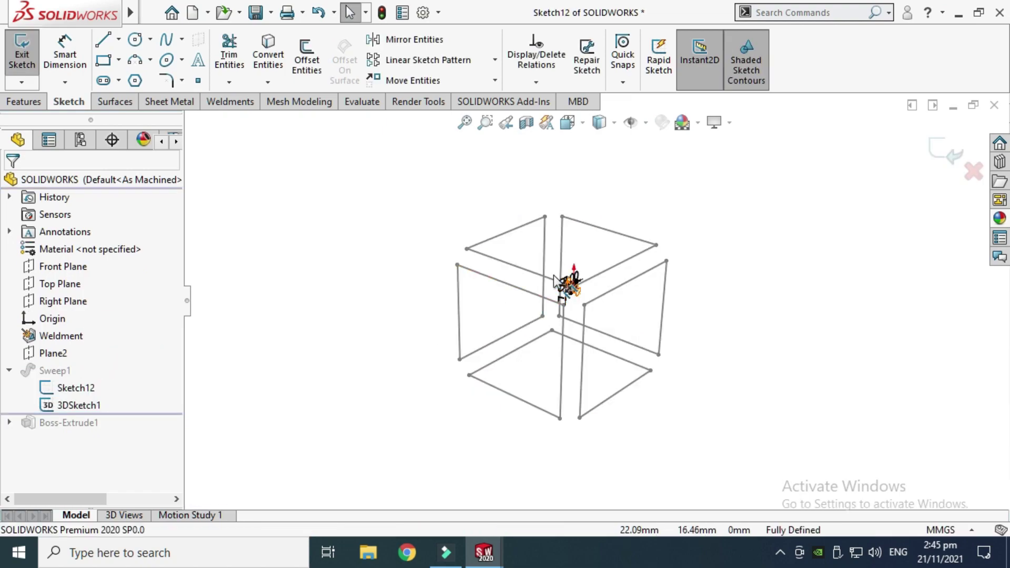
# Examine the rounded square sweep profile's dimensions and its placement on the path, up close and face-on
pyautogui.scroll(-10, 555, 282)
pyautogui.scroll(1, 601, 305)
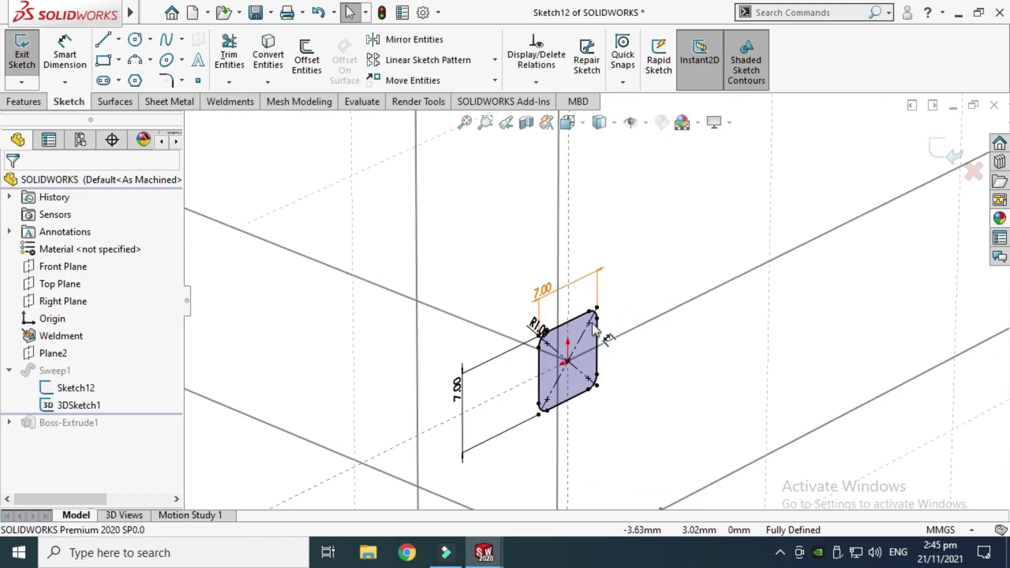
pyautogui.scroll(-3, 561, 386)
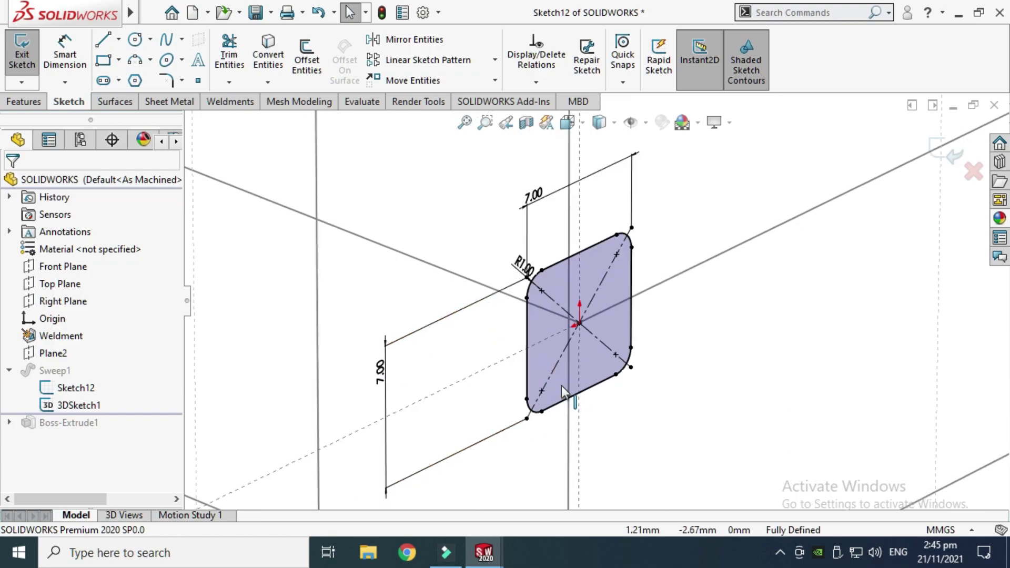
pyautogui.scroll(2, 579, 263)
pyautogui.click(568, 123)
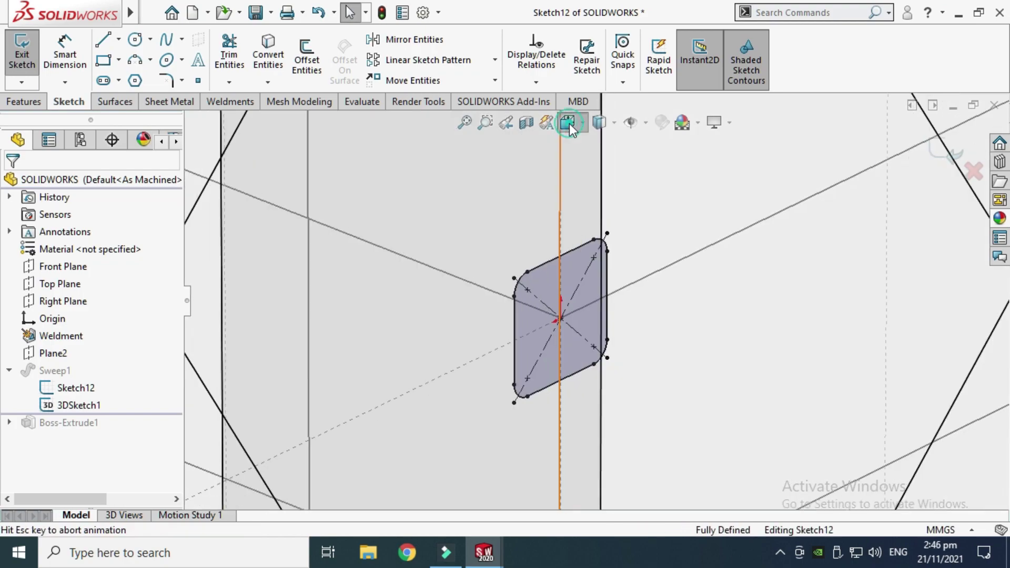
pyautogui.click(658, 214)
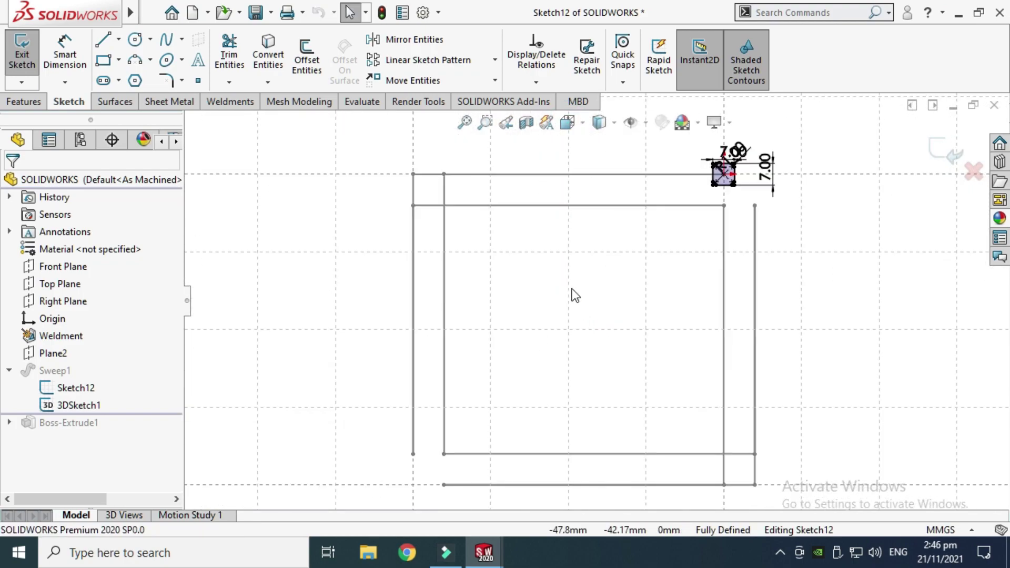
# Examine the rounded square profile's side lengths and corner radius up close, and exit Sketch12
pyautogui.scroll(-1, 592, 339)
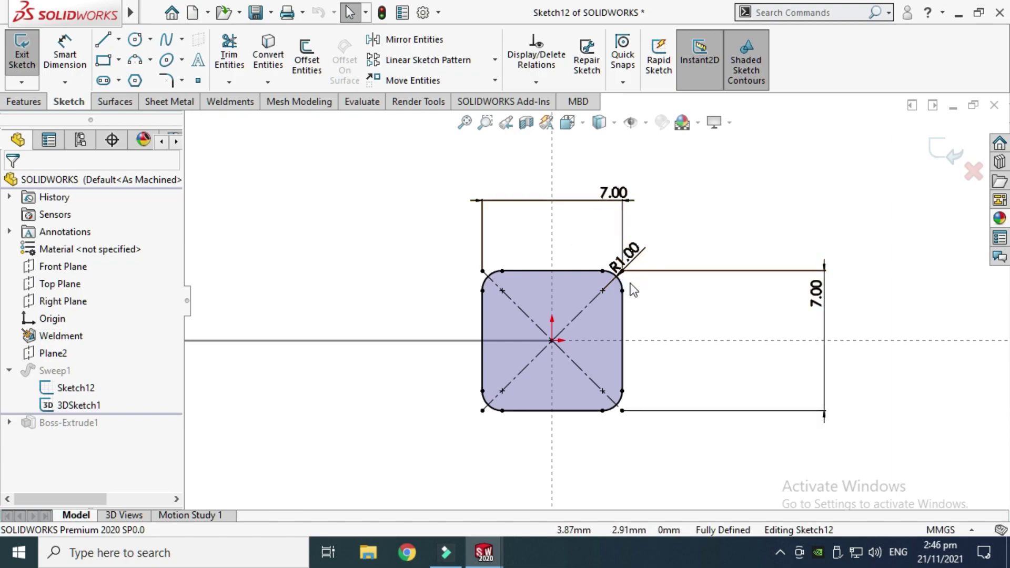
pyautogui.scroll(-1, 633, 289)
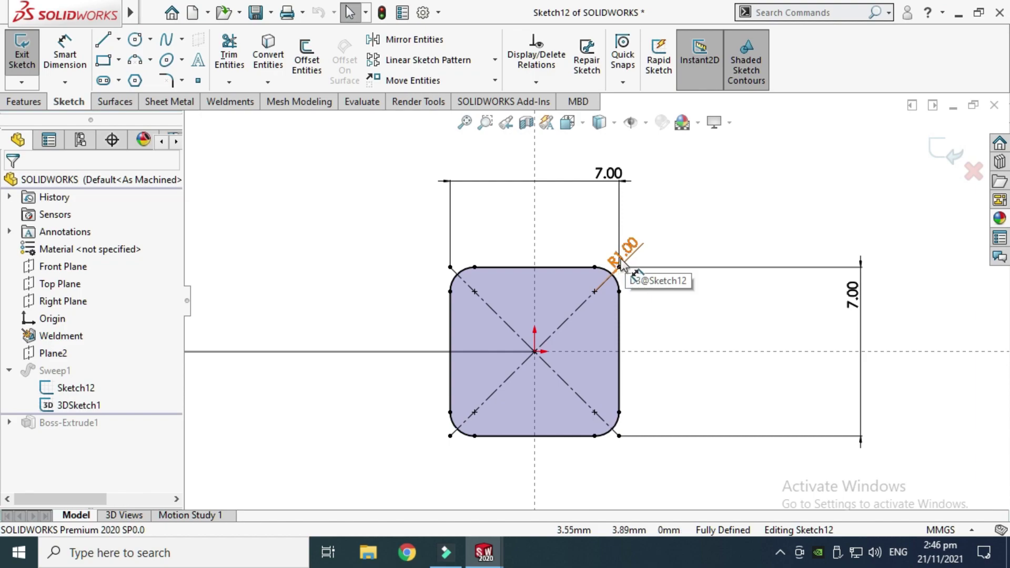
pyautogui.scroll(2, 590, 268)
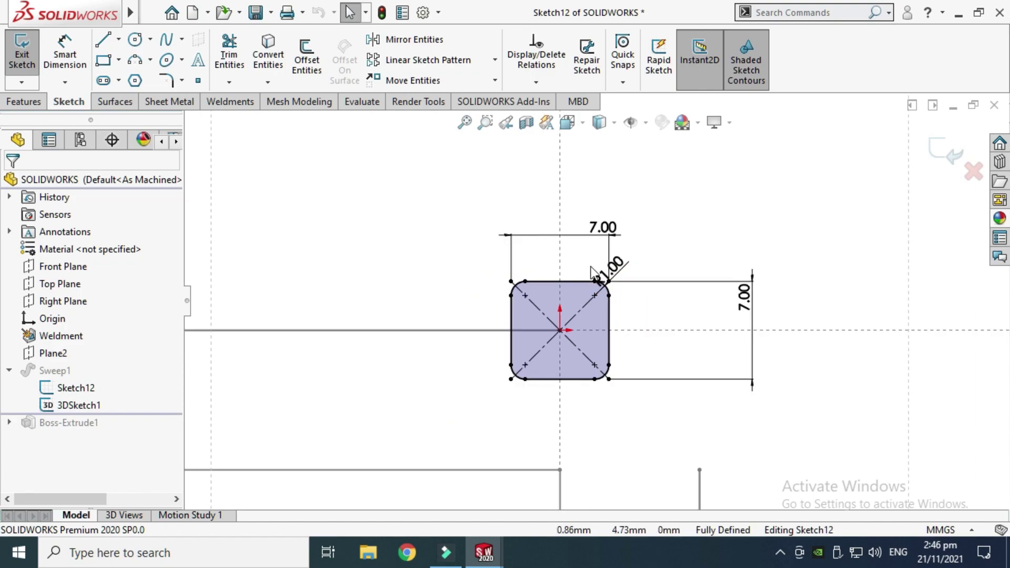
pyautogui.scroll(2, 784, 246)
pyautogui.click(943, 151)
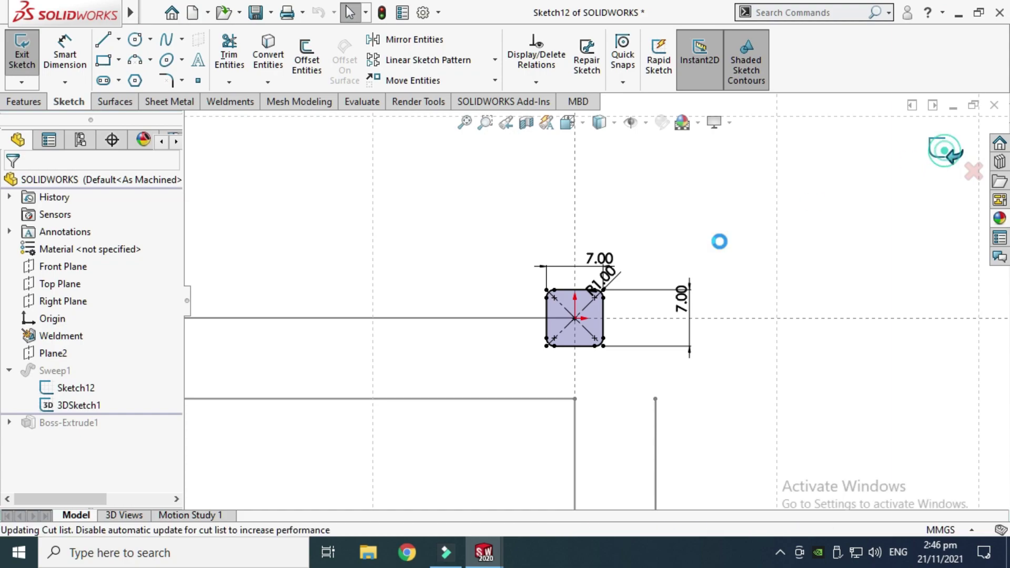
# Open the Sweep1 feature for editing, with its profile and 3D path lines viewed at an angle
pyautogui.click(41, 392)
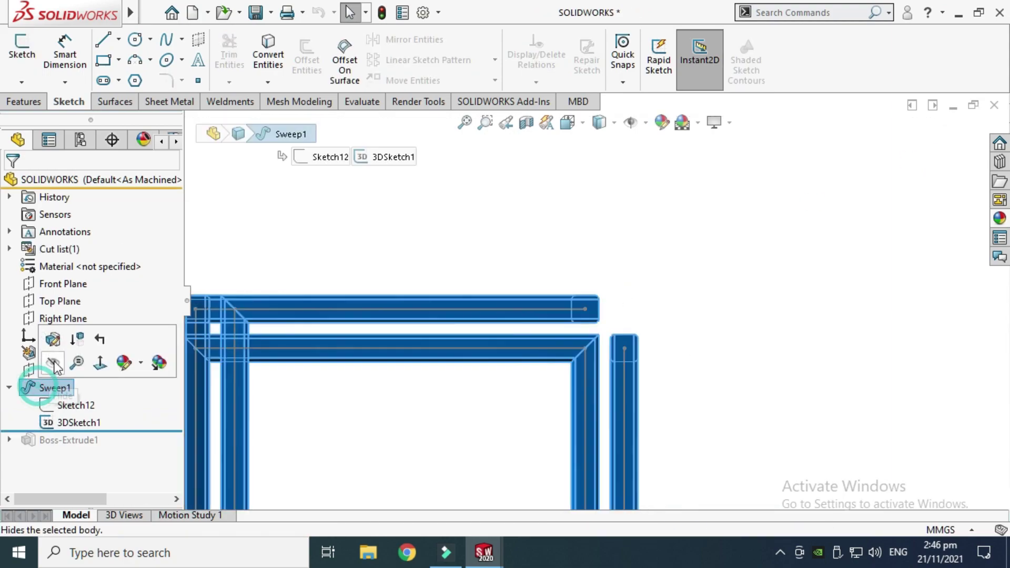
pyautogui.click(45, 338)
pyautogui.click(586, 283)
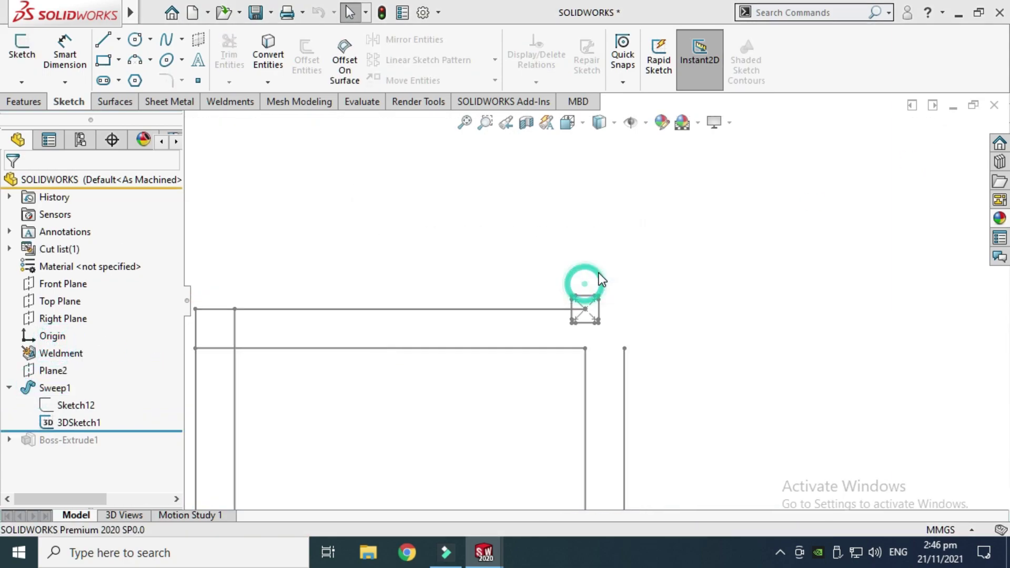
pyautogui.rightClick(585, 191)
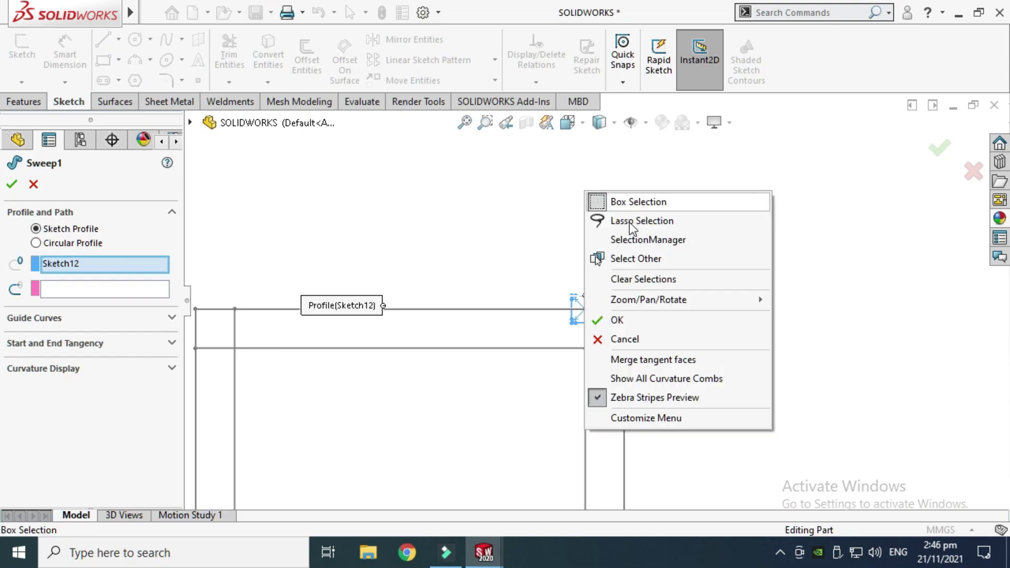
pyautogui.click(703, 300)
pyautogui.click(813, 377)
pyautogui.moveTo(668, 322); pyautogui.dragTo(489, 374)
pyautogui.scroll(-3, 442, 393)
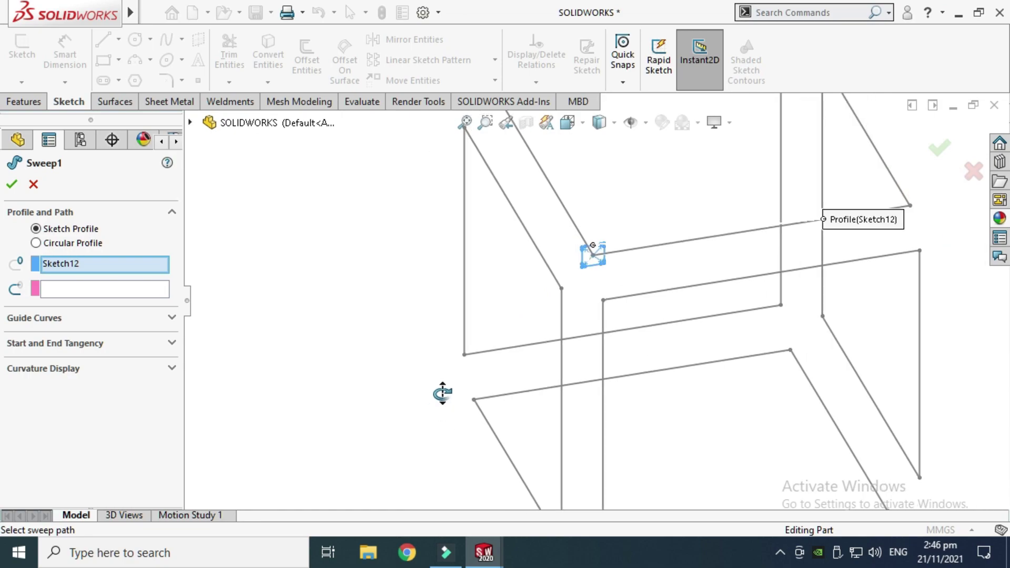
pyautogui.scroll(3, 612, 226)
pyautogui.moveTo(620, 214); pyautogui.dragTo(564, 302)
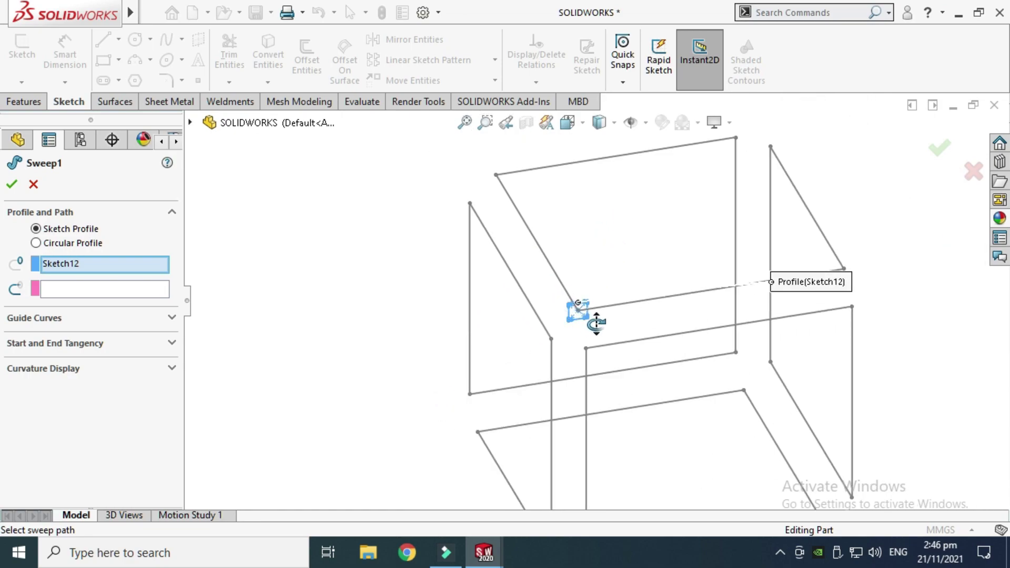
# Clear the sweep's profile selection and pick the rounded square, Sketch12, as the sketch profile
pyautogui.rightClick(95, 264)
pyautogui.click(115, 272)
pyautogui.scroll(-3, 543, 340)
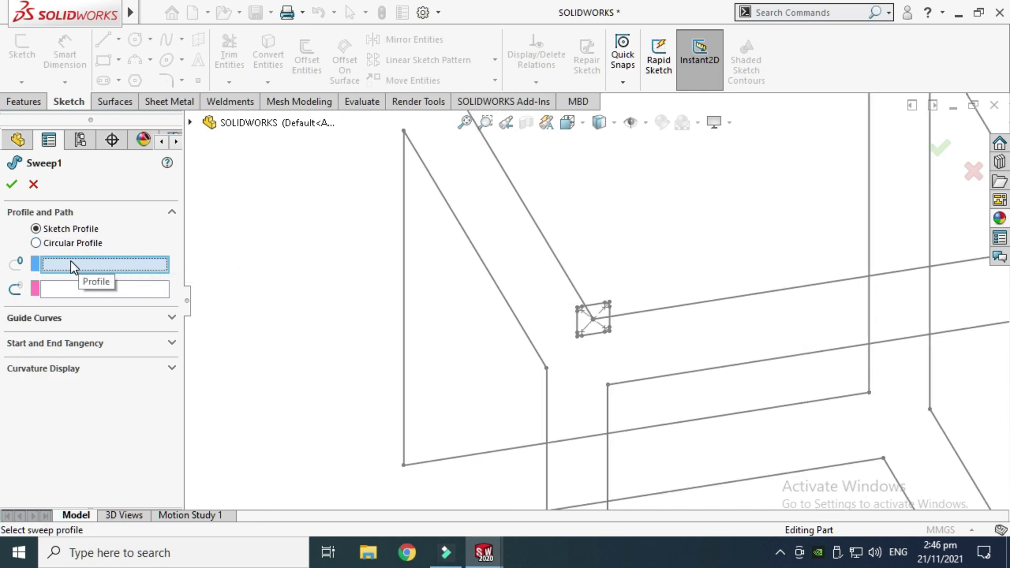
pyautogui.scroll(-4, 620, 326)
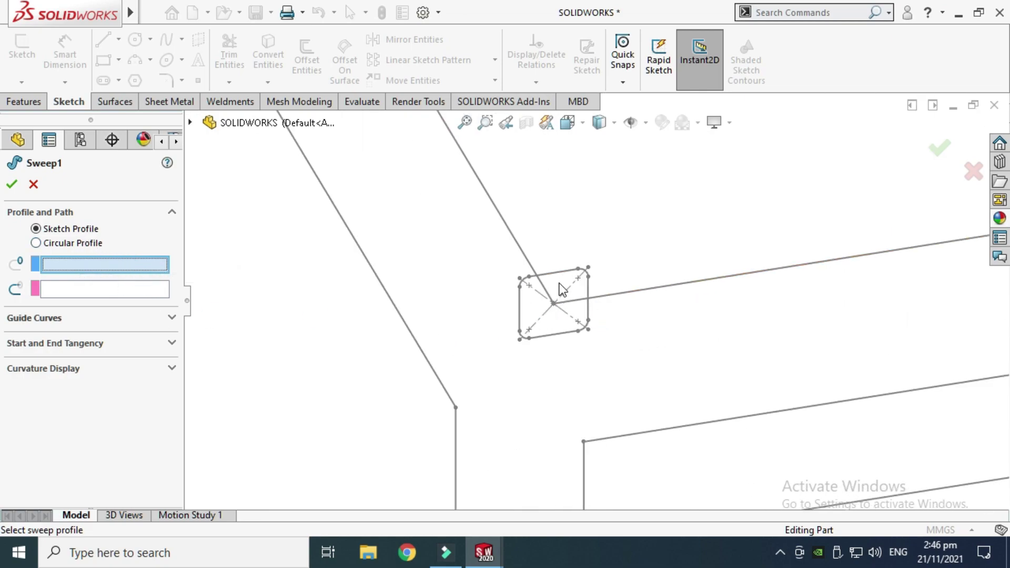
pyautogui.click(559, 274)
# Set the 3D sketch as the sweep path, check the frame preview, and accept the Sweep1 feature
pyautogui.scroll(4, 394, 342)
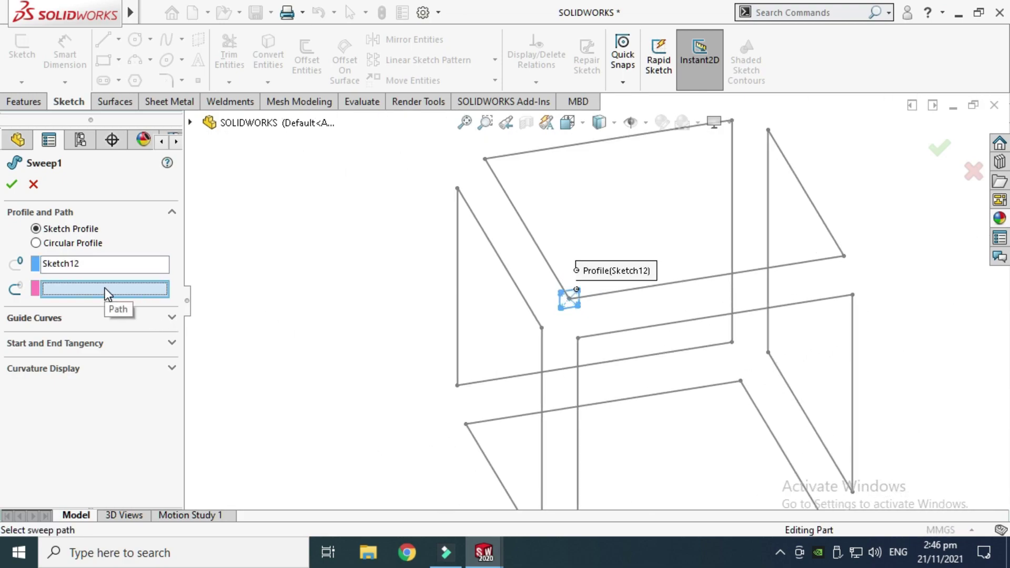
pyautogui.scroll(-2, 680, 225)
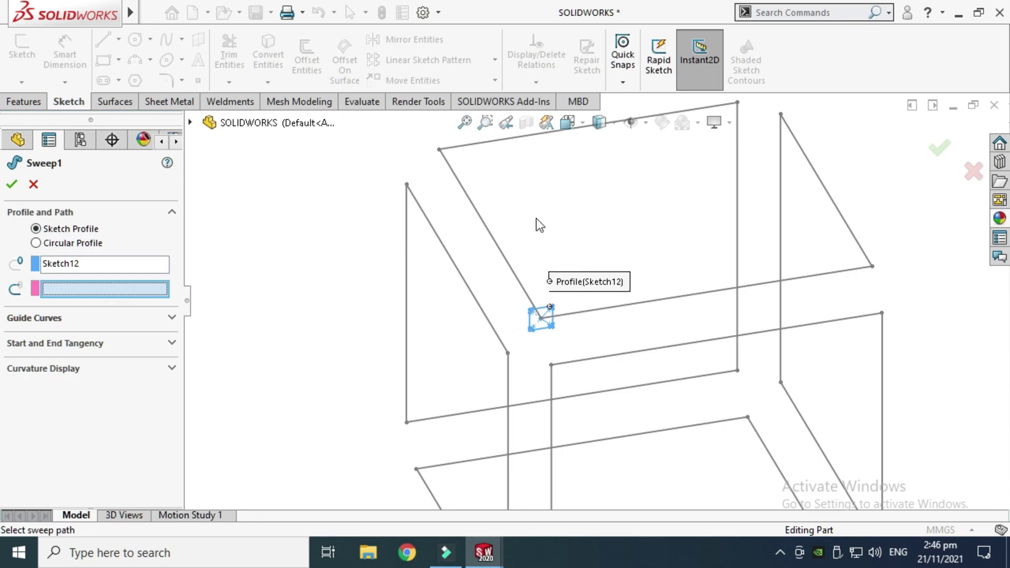
pyautogui.scroll(-1, 535, 219)
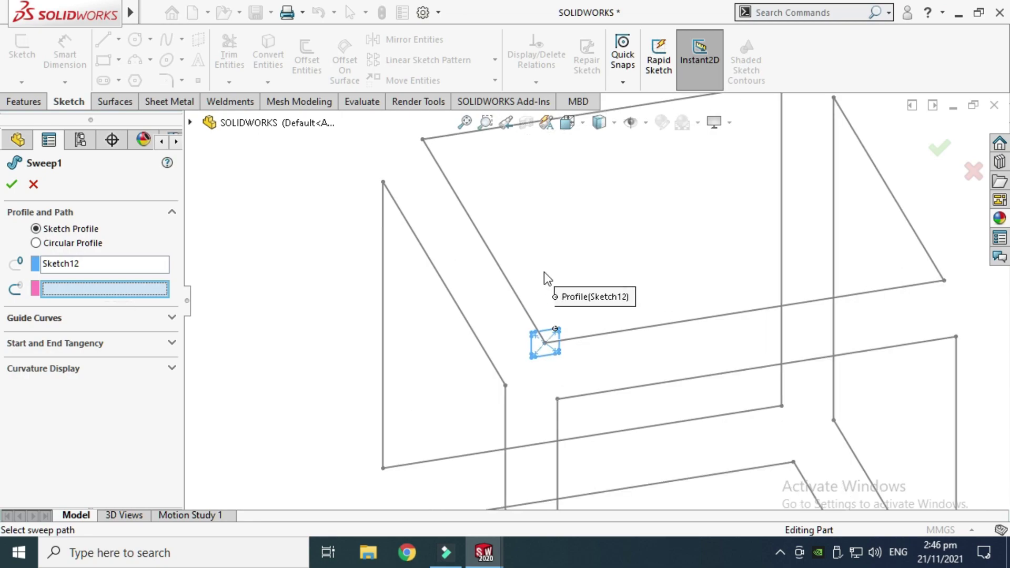
pyautogui.click(519, 299)
pyautogui.scroll(3, 547, 286)
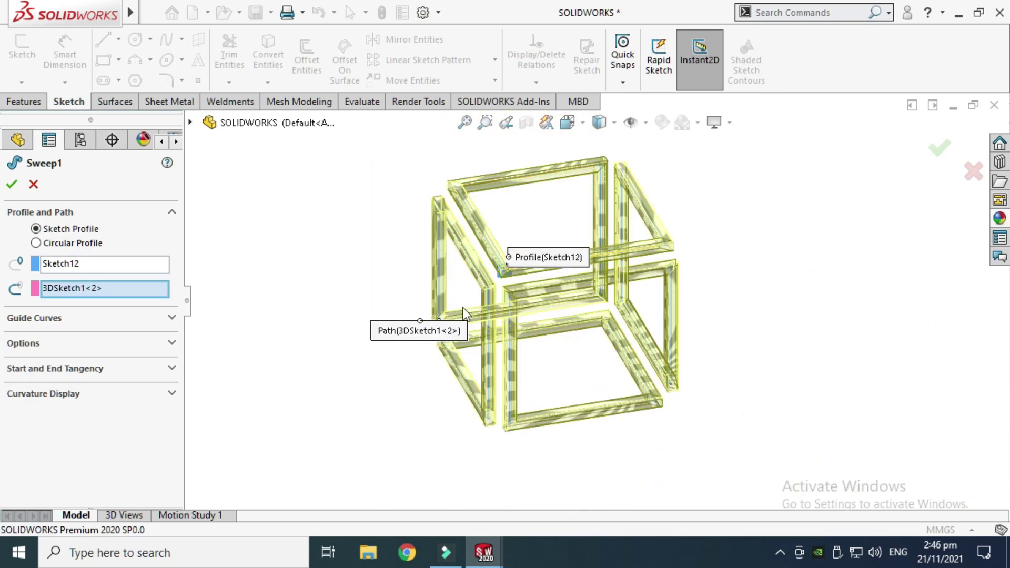
pyautogui.scroll(-5, 513, 271)
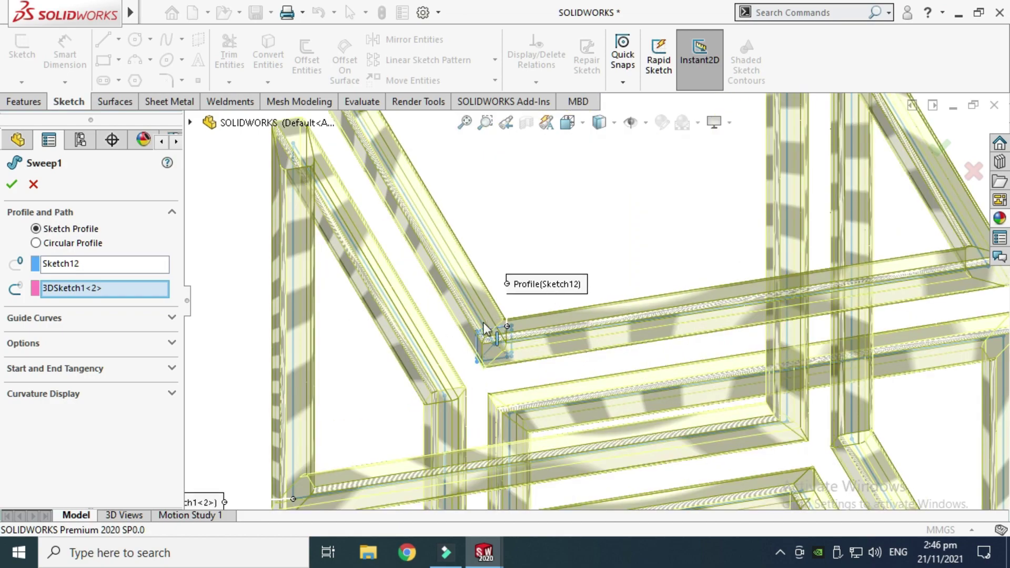
pyautogui.scroll(5, 491, 291)
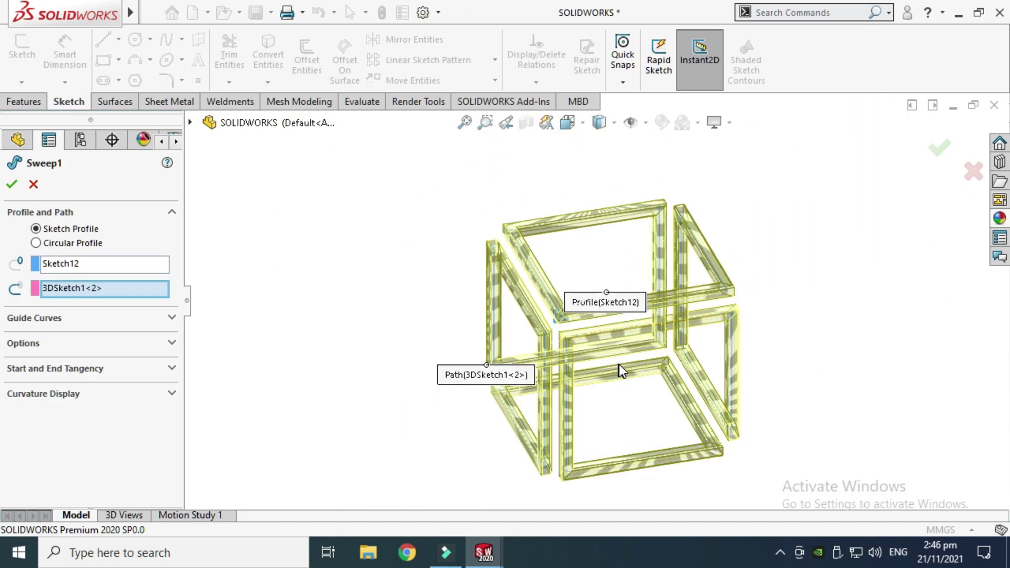
pyautogui.click(13, 186)
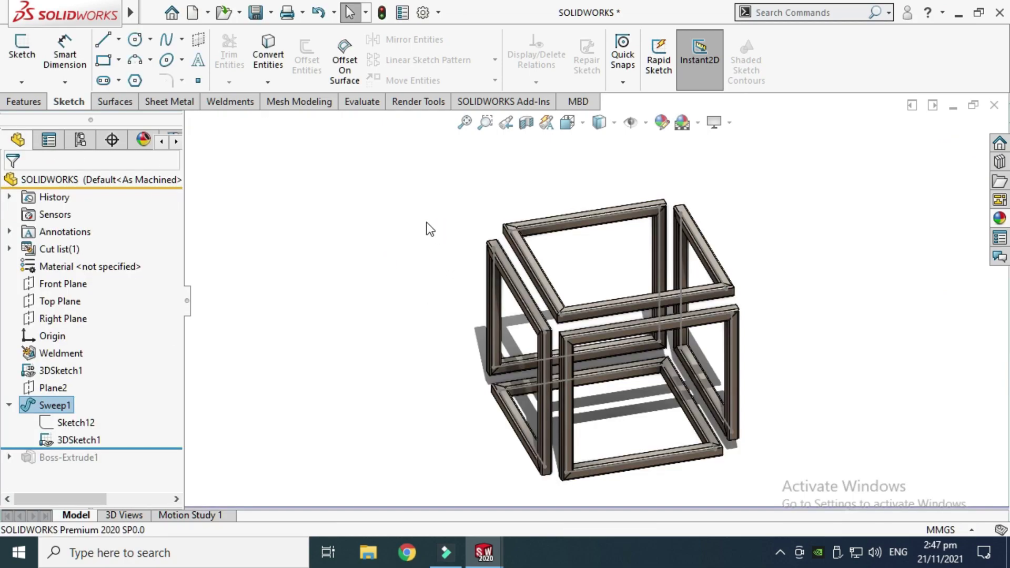
# Hide the swept frame's 3D path sketch and toggle the display of its profile, Sketch12
pyautogui.rightClick(414, 209)
pyautogui.click(470, 279)
pyautogui.moveTo(466, 277); pyautogui.dragTo(615, 315)
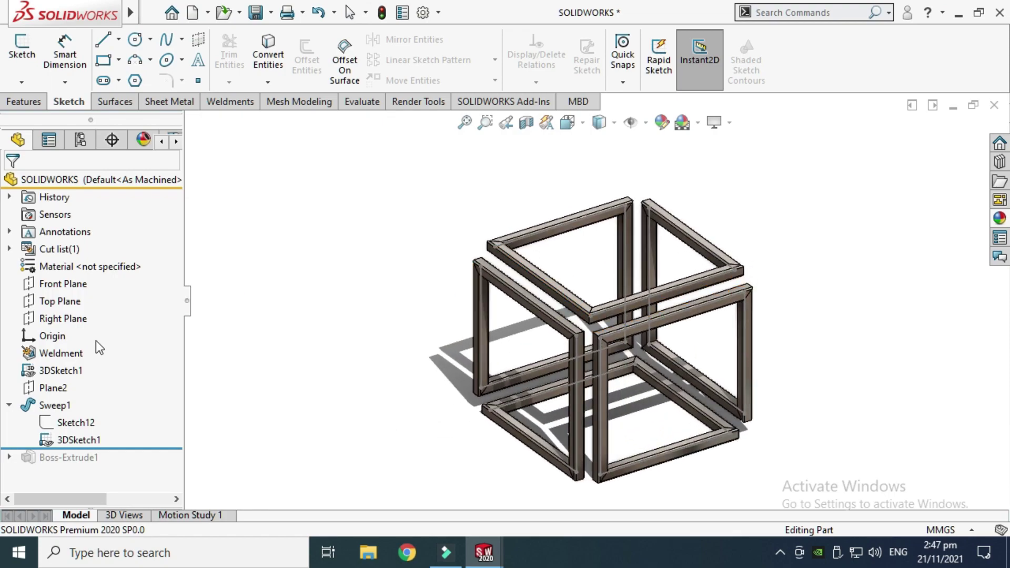
pyautogui.click(219, 102)
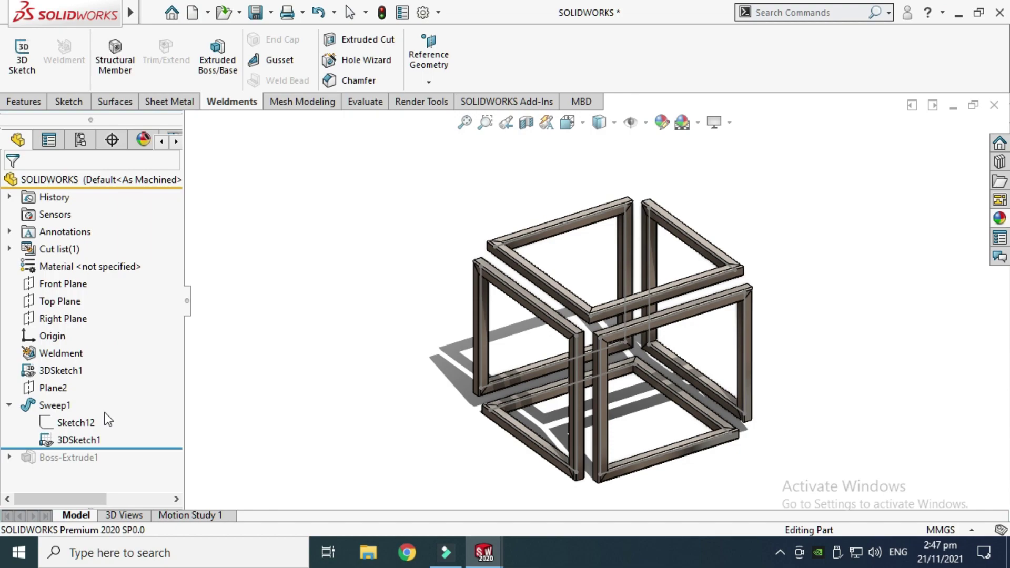
pyautogui.moveTo(584, 296); pyautogui.dragTo(526, 339, button='middle')
pyautogui.scroll(-5, 638, 185)
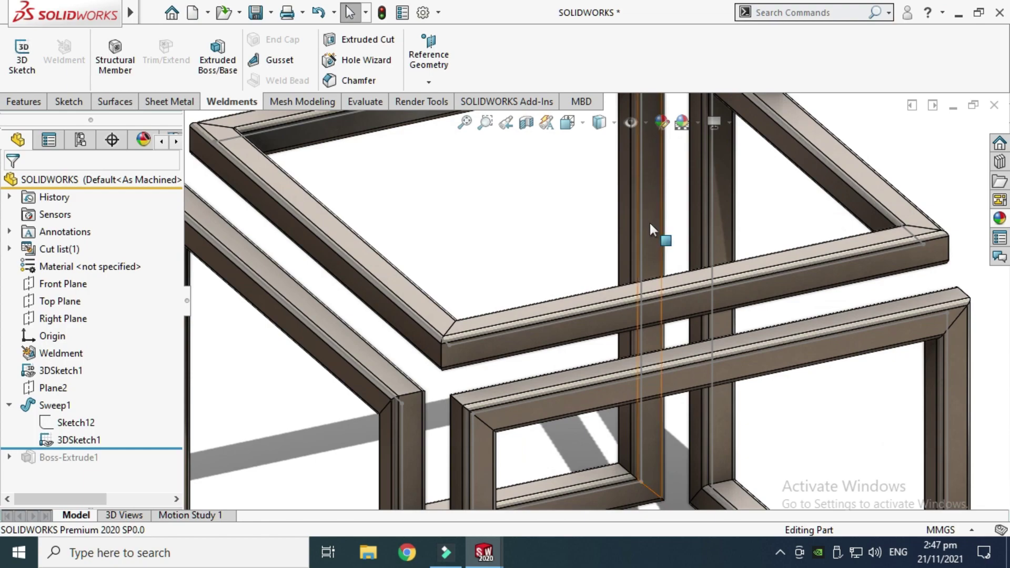
pyautogui.click(61, 446)
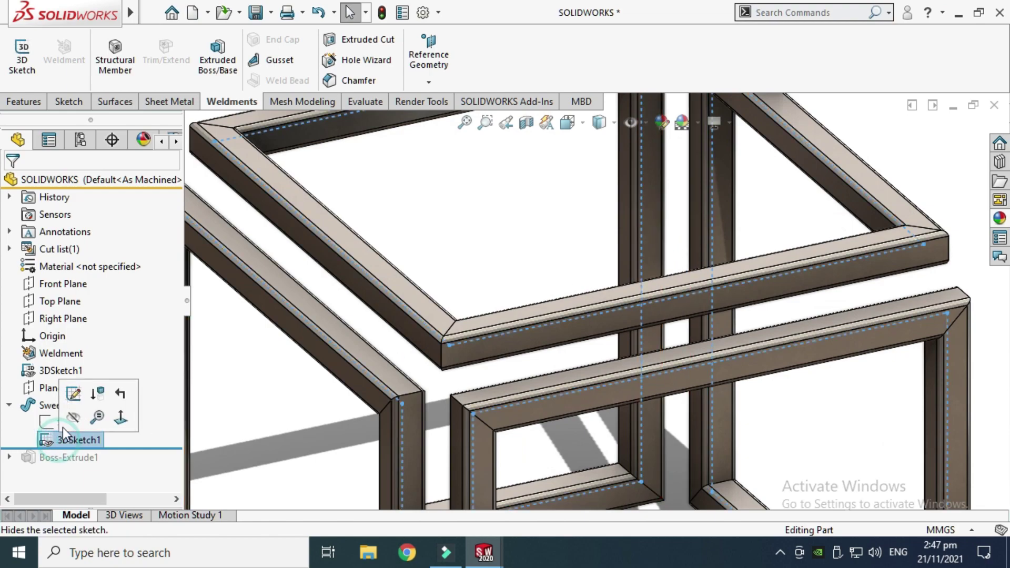
pyautogui.click(66, 416)
pyautogui.scroll(5, 503, 354)
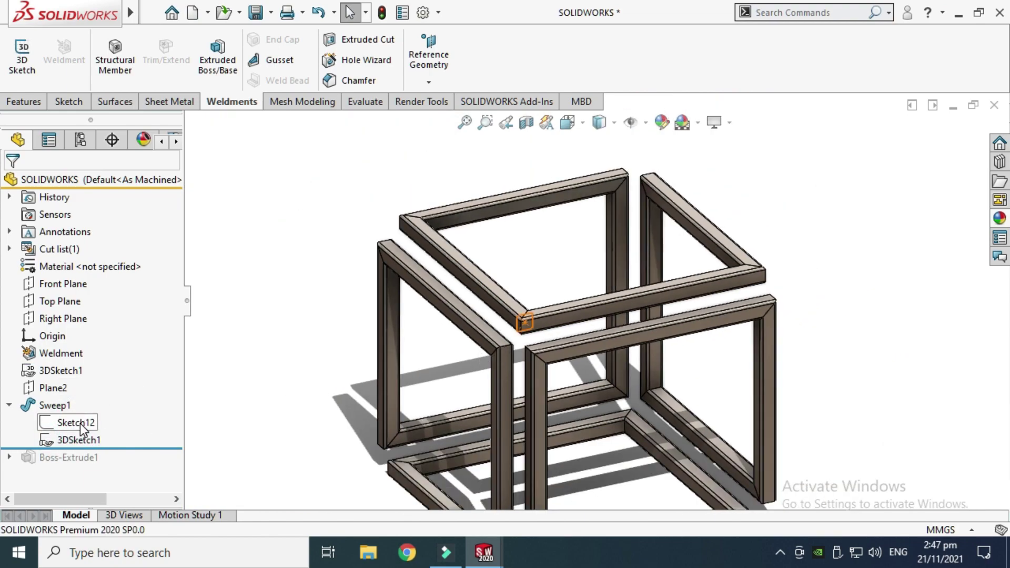
pyautogui.click(79, 423)
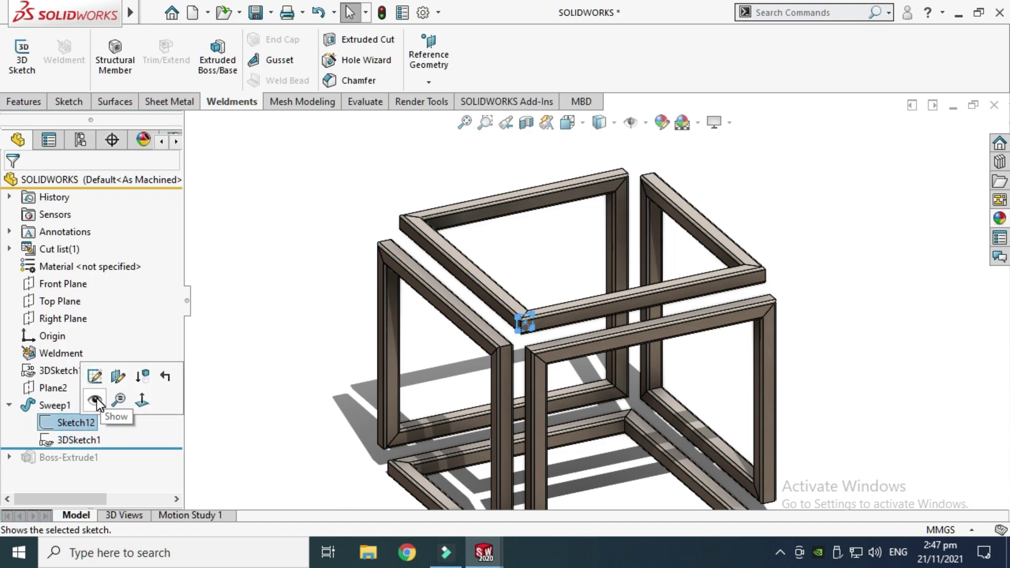
pyautogui.click(96, 401)
pyautogui.scroll(2, 501, 354)
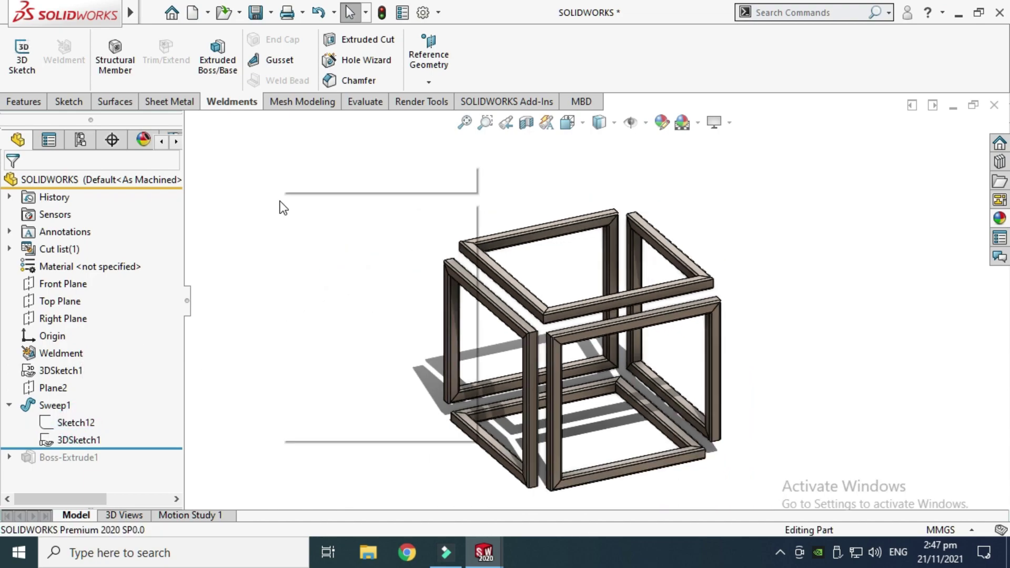
# Roll the model forward past the Boss-Extrude1 glass top and open its sketch, Sketch13, for editing
pyautogui.rightClick(279, 208)
pyautogui.click(309, 267)
pyautogui.moveTo(327, 264); pyautogui.dragTo(375, 237)
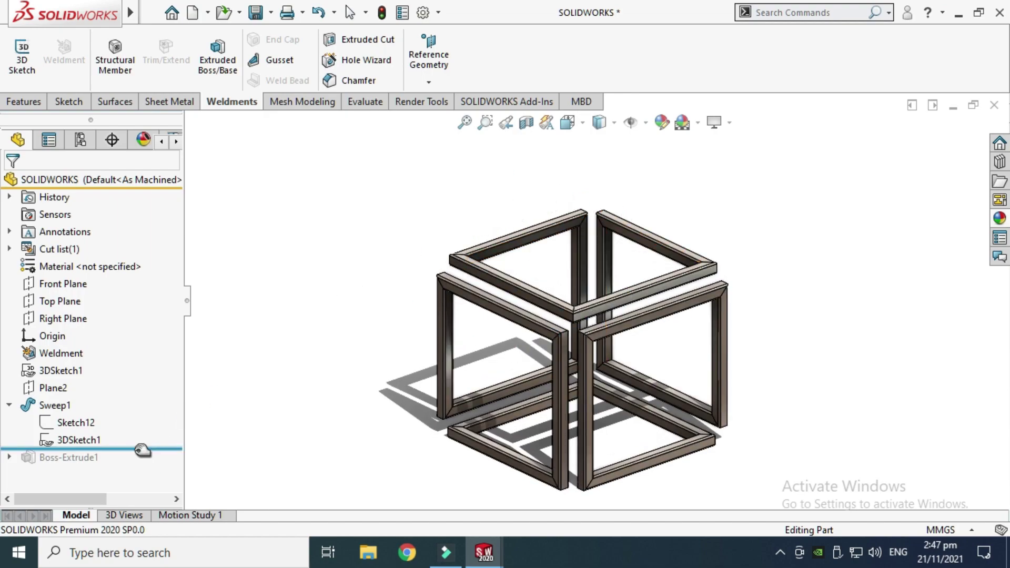
pyautogui.moveTo(141, 451); pyautogui.dragTo(140, 463)
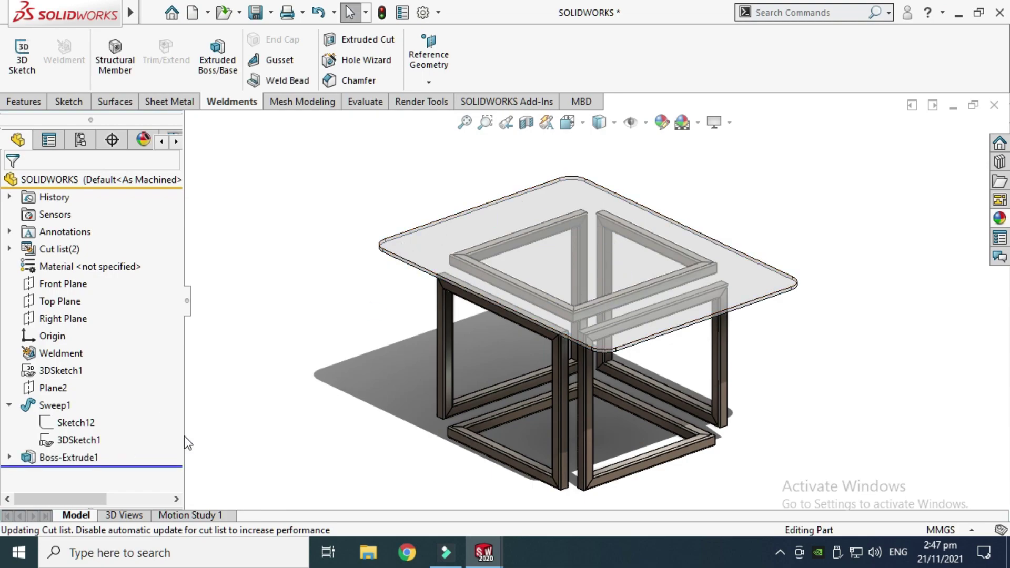
pyautogui.click(11, 459)
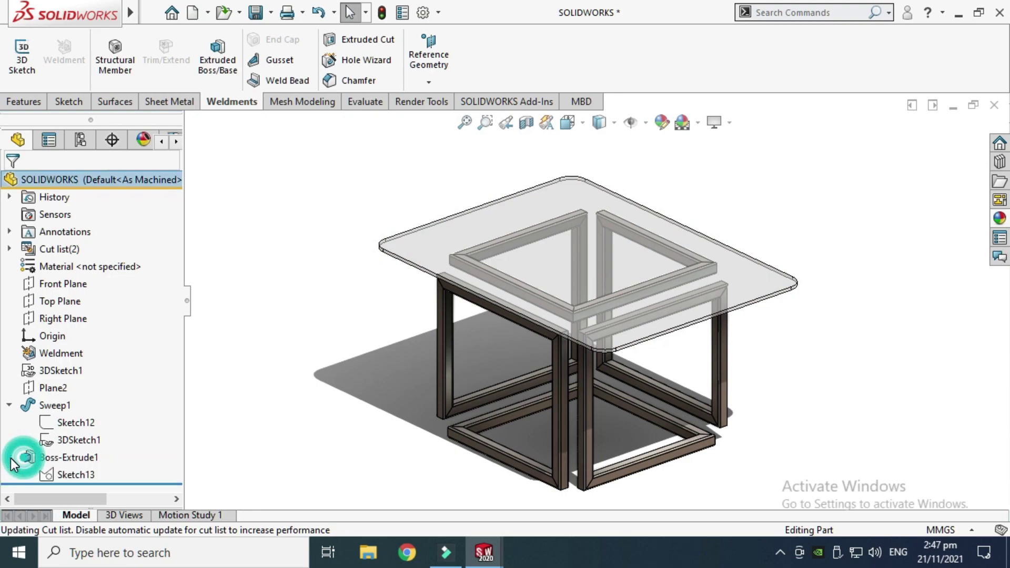
pyautogui.click(87, 475)
pyautogui.click(103, 423)
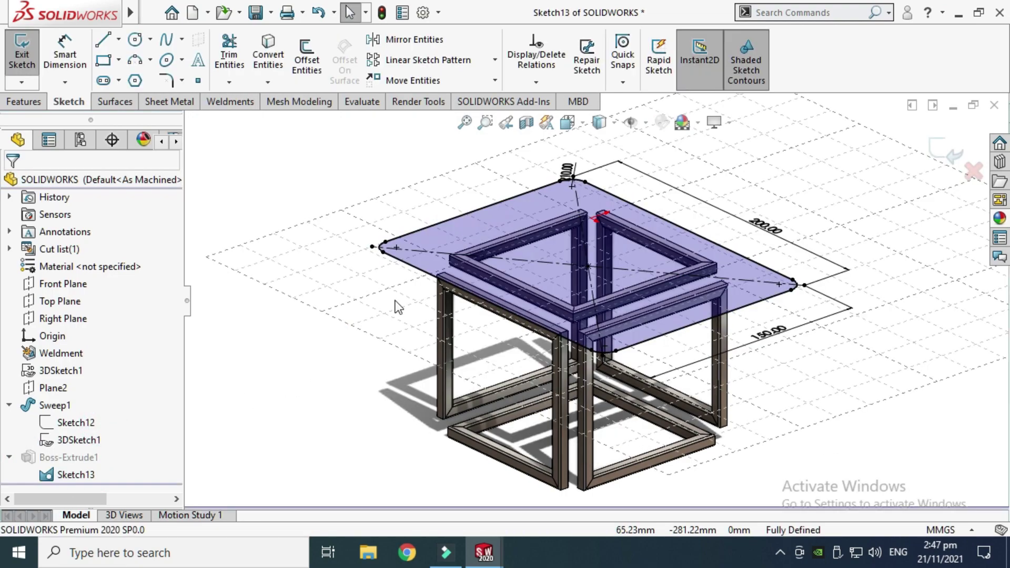
# View the tabletop sketch face-on, move its corner radius dimension clear of the outline, and exit the sketch
pyautogui.click(571, 125)
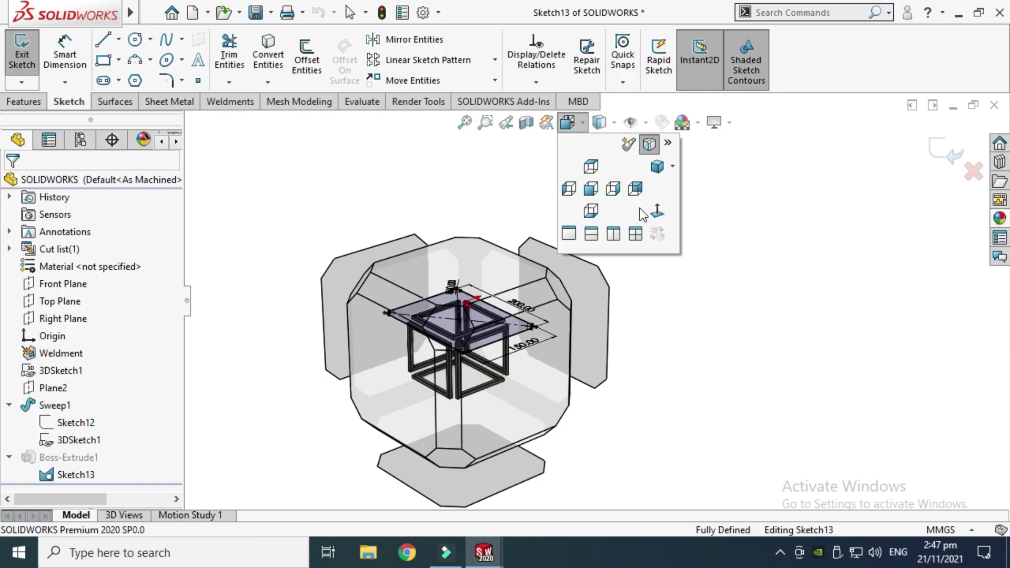
pyautogui.click(661, 216)
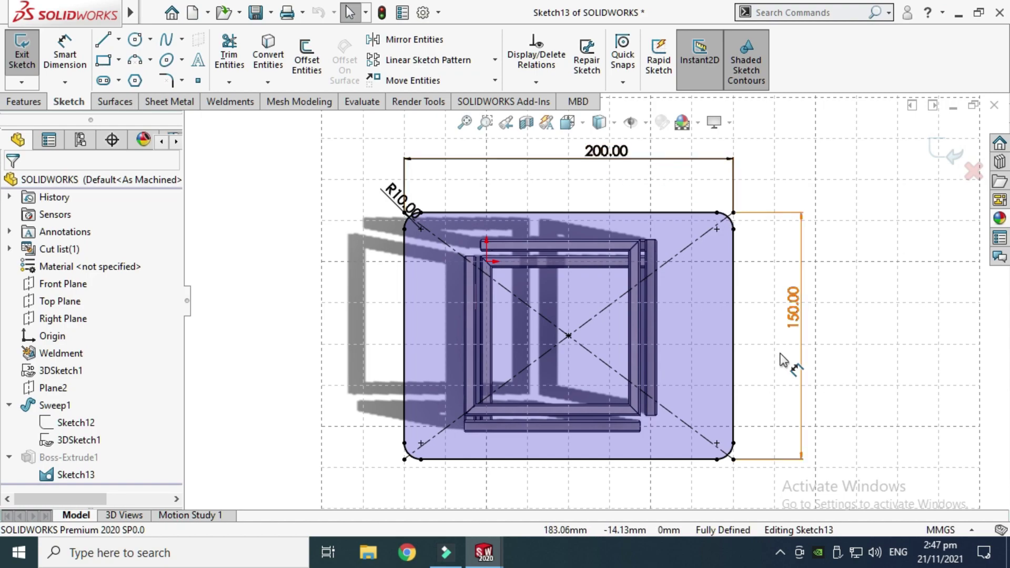
pyautogui.moveTo(393, 191); pyautogui.dragTo(286, 172)
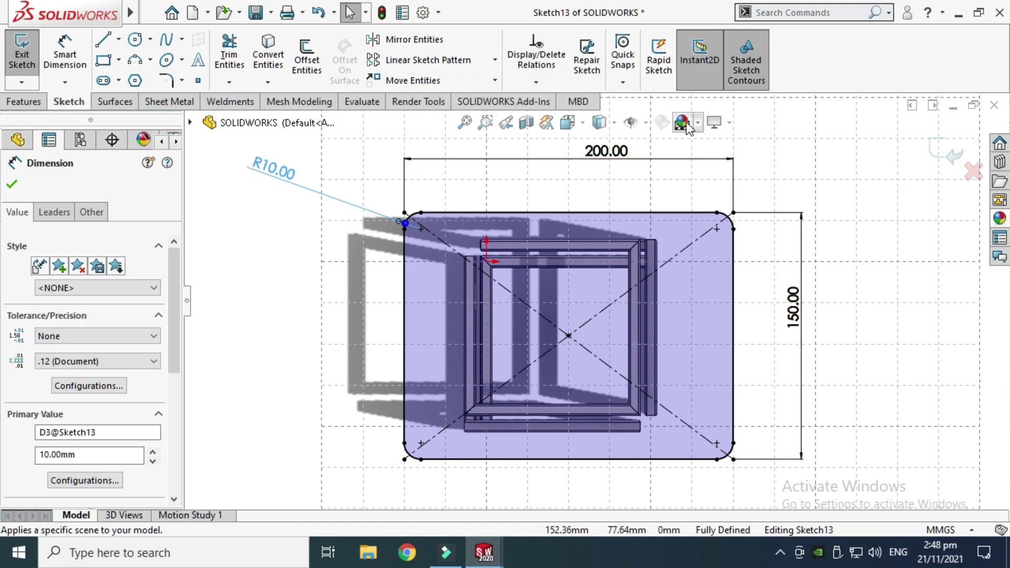
pyautogui.click(646, 124)
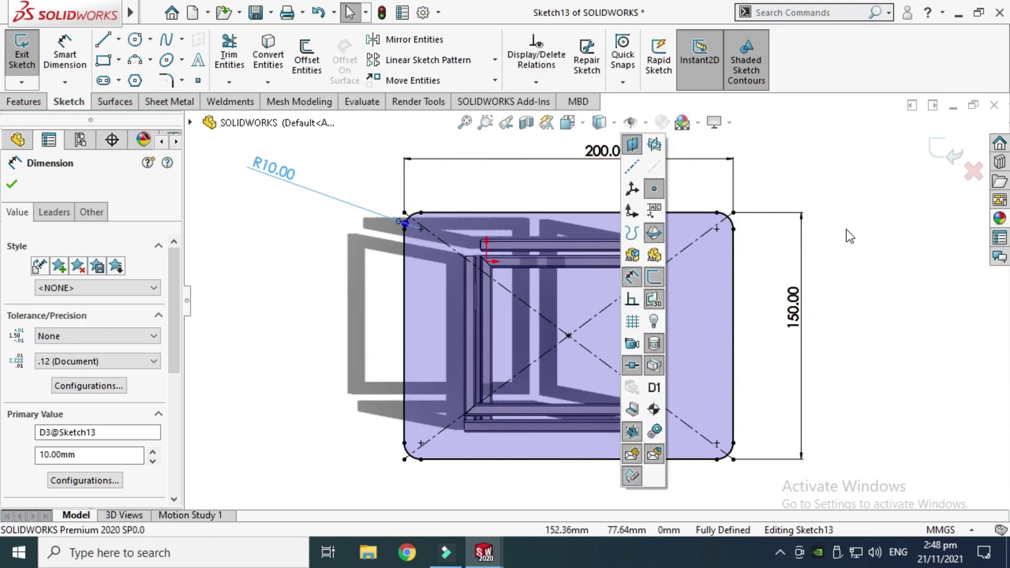
pyautogui.click(882, 173)
pyautogui.click(931, 151)
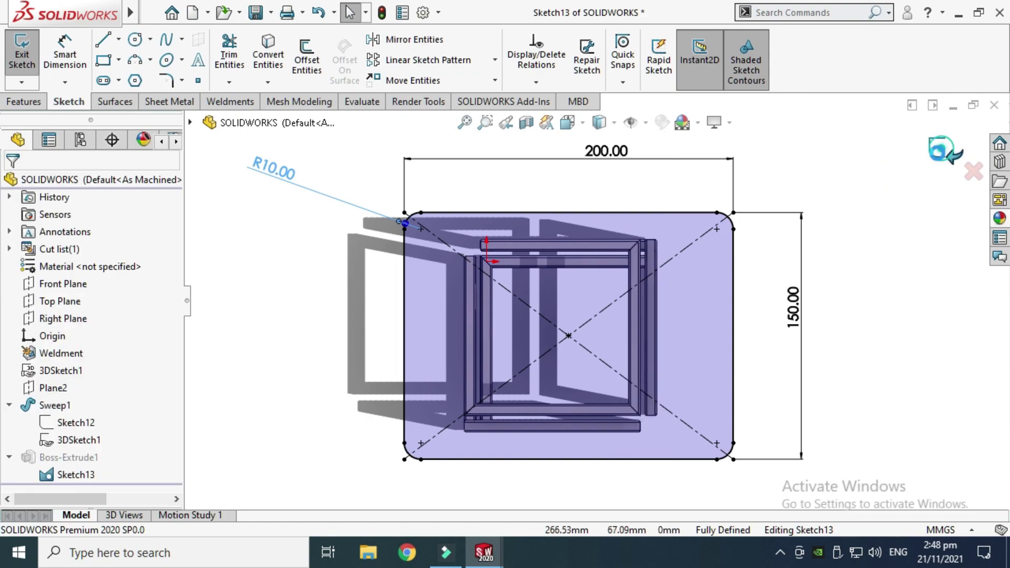
pyautogui.rightClick(825, 163)
pyautogui.click(859, 228)
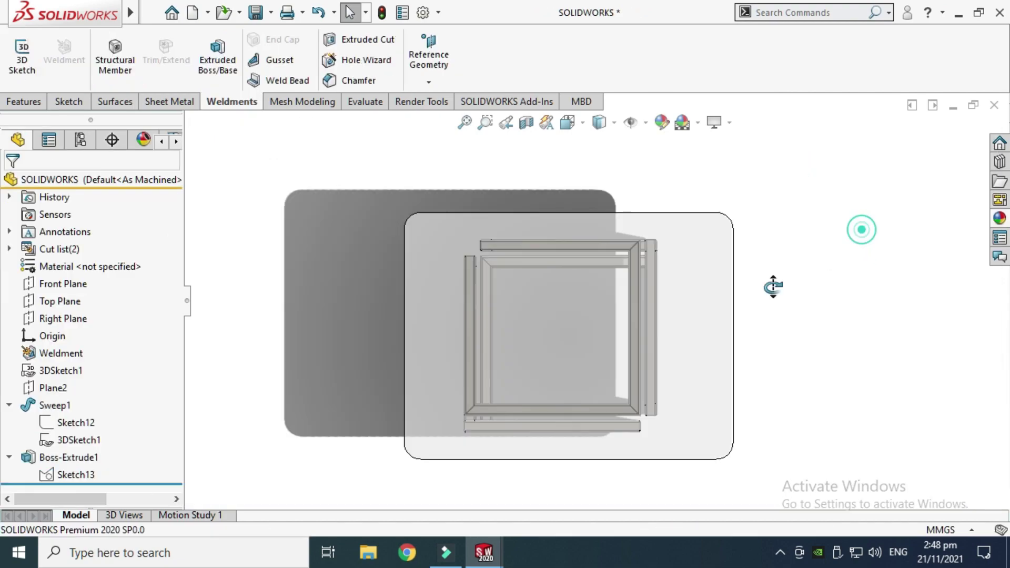
# Apply the gloss green glass appearance to the whole tabletop body
pyautogui.moveTo(638, 349); pyautogui.dragTo(595, 195)
pyautogui.moveTo(636, 331); pyautogui.dragTo(346, 356)
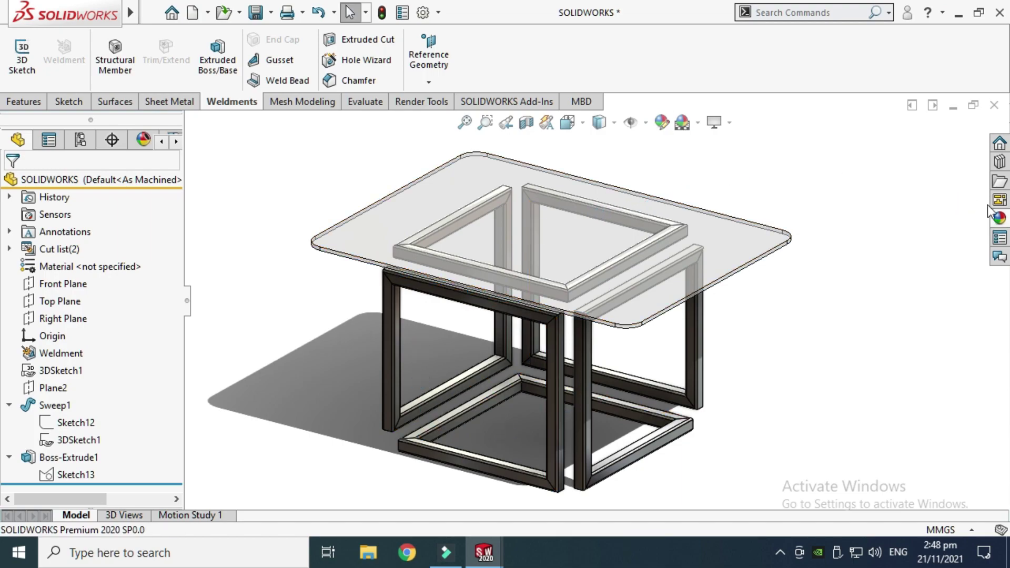
pyautogui.click(999, 218)
pyautogui.scroll(-1, 878, 401)
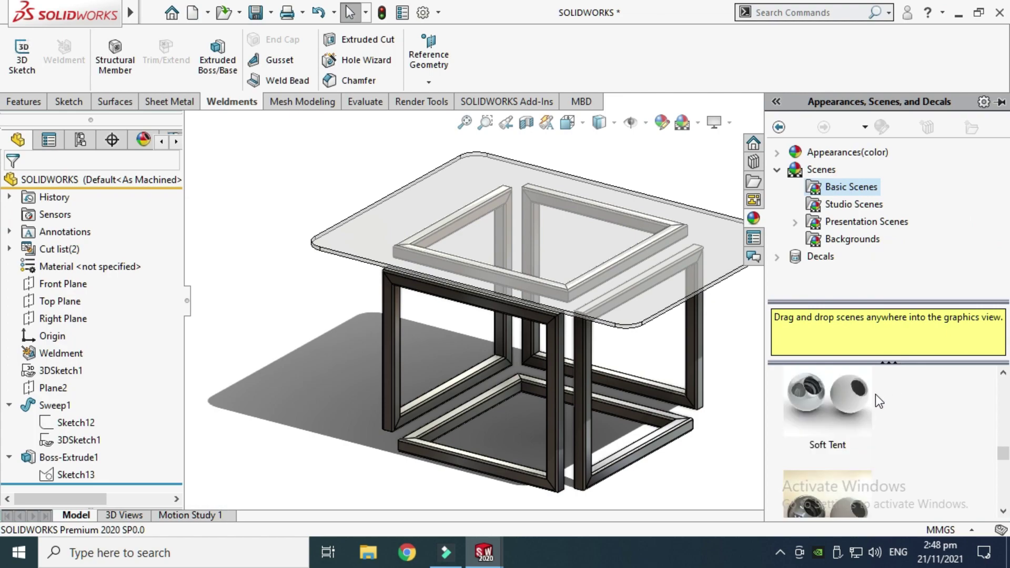
pyautogui.click(776, 152)
pyautogui.click(836, 239)
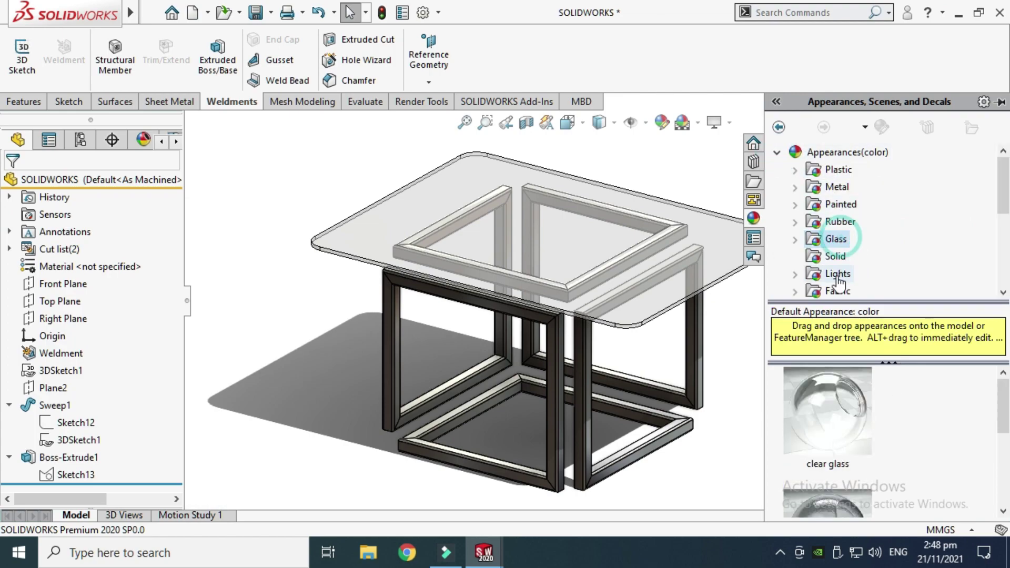
pyautogui.scroll(-1, 847, 459)
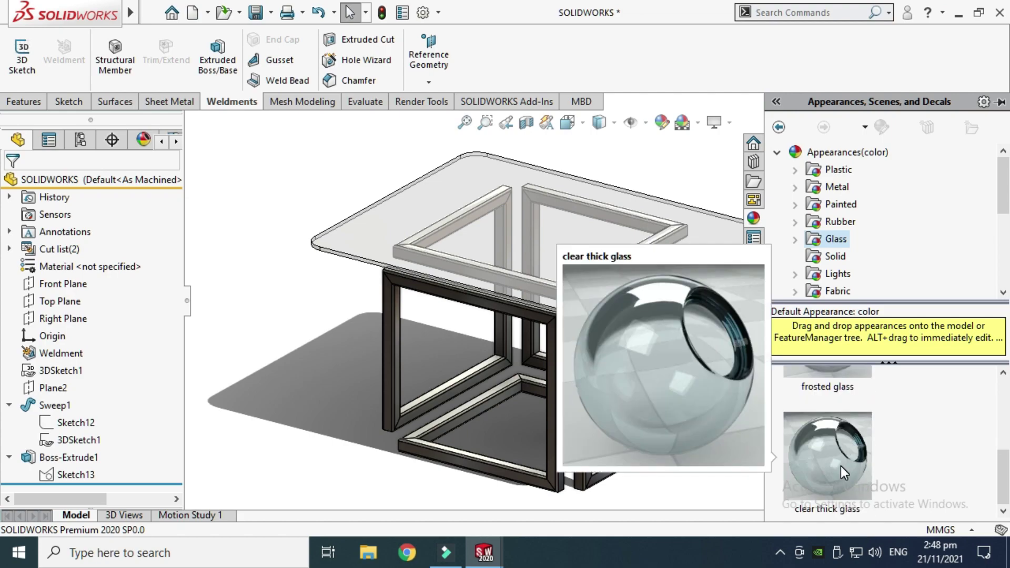
pyautogui.scroll(1, 830, 447)
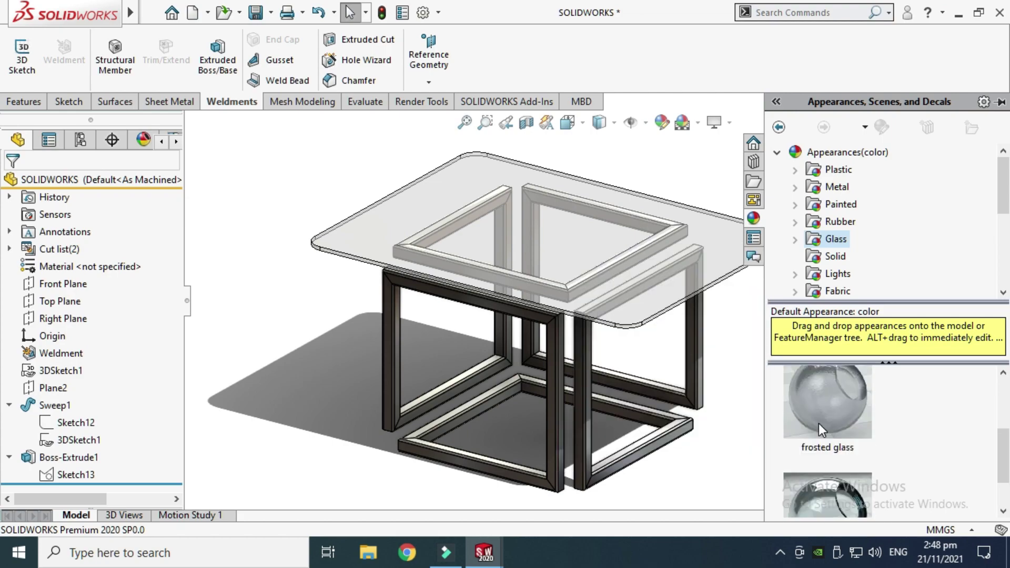
pyautogui.click(799, 240)
pyautogui.scroll(-1, 856, 227)
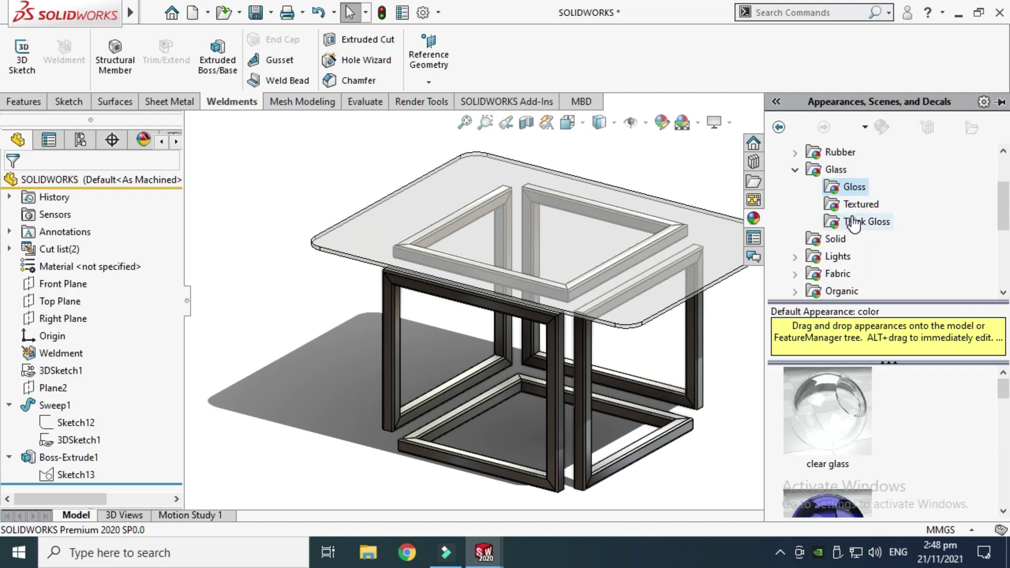
pyautogui.scroll(-1, 831, 447)
pyautogui.moveTo(840, 487); pyautogui.dragTo(416, 217)
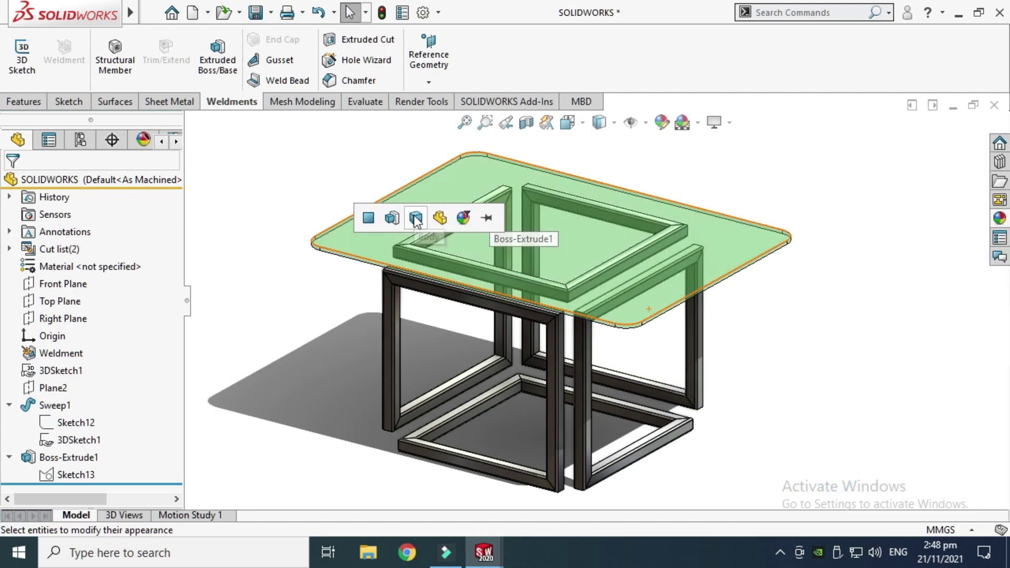
pyautogui.click(416, 217)
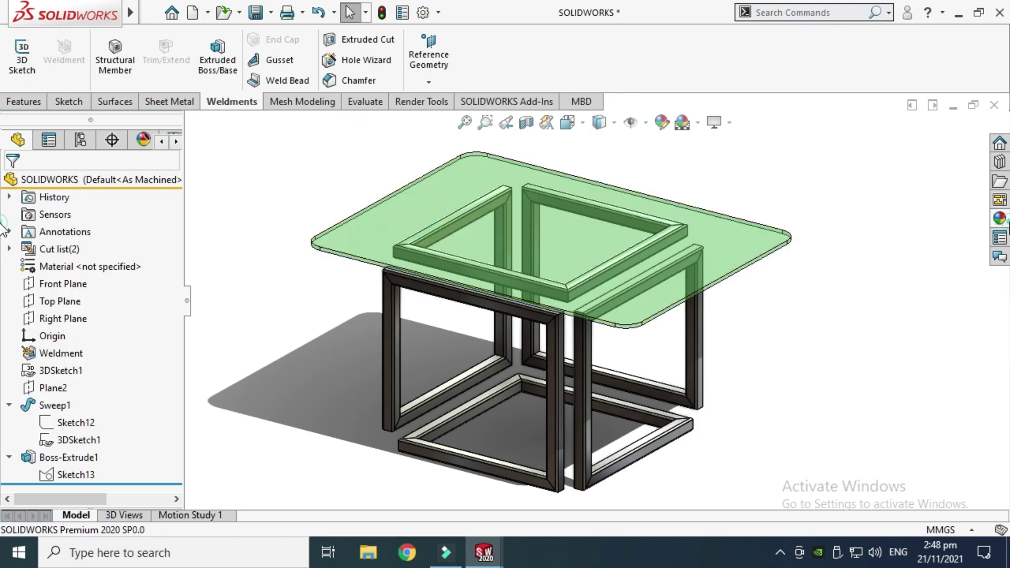
# Apply the polished steel appearance to the whole body of the swept frame
pyautogui.click(1005, 221)
pyautogui.scroll(3, 860, 206)
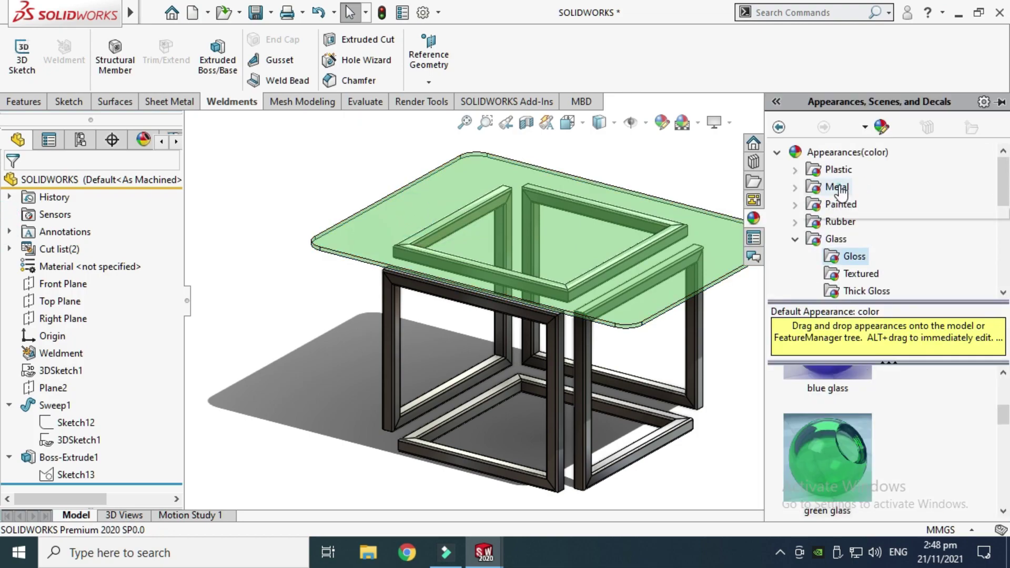
pyautogui.click(838, 189)
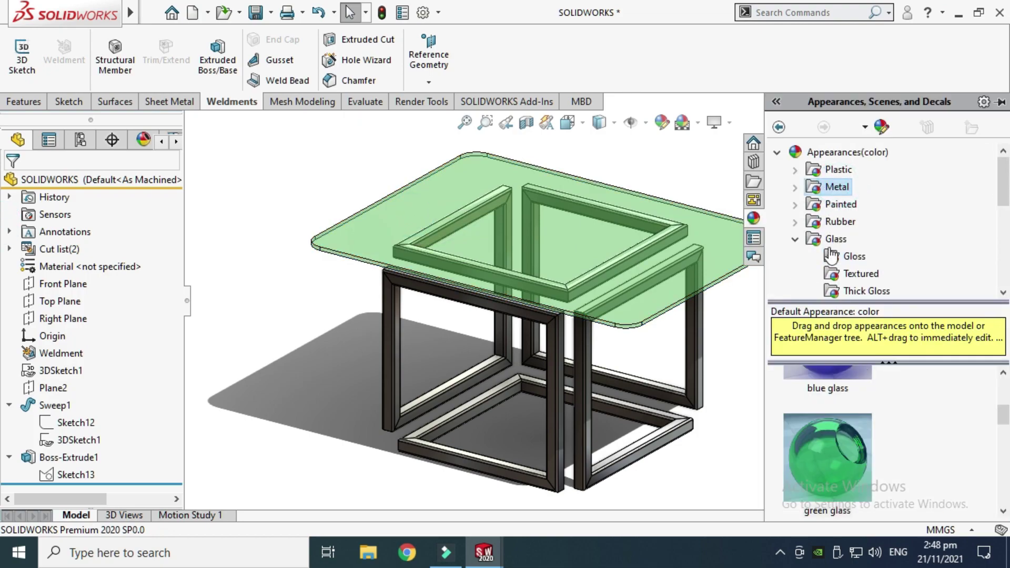
pyautogui.doubleClick(808, 189)
pyautogui.click(856, 185)
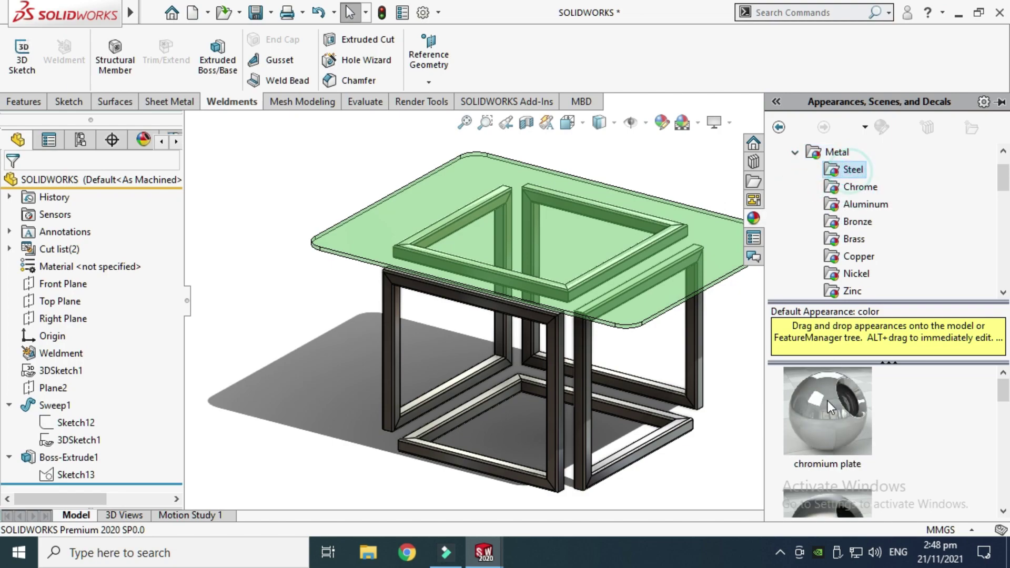
pyautogui.moveTo(829, 446)
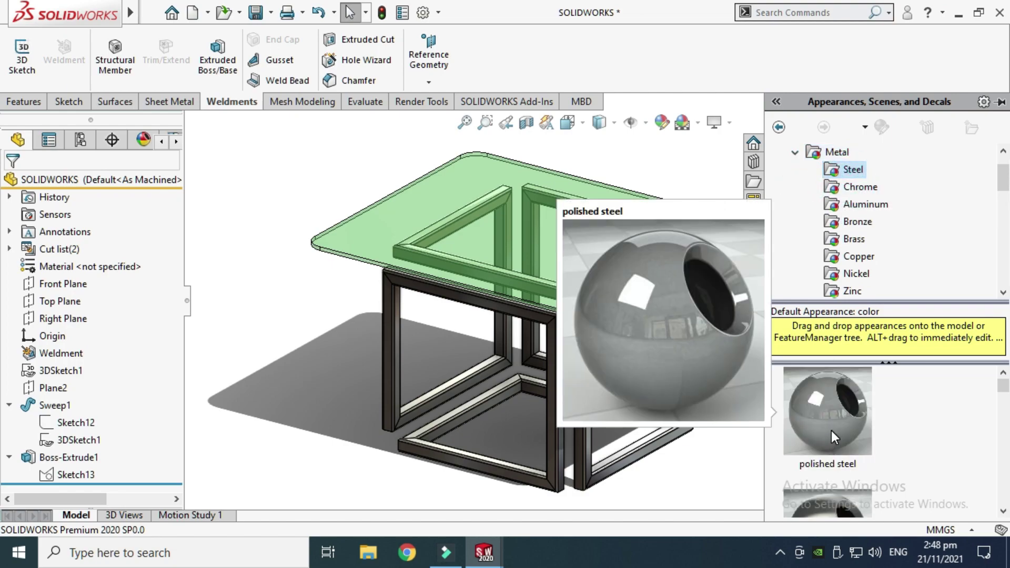
pyautogui.moveTo(831, 430); pyautogui.dragTo(588, 386)
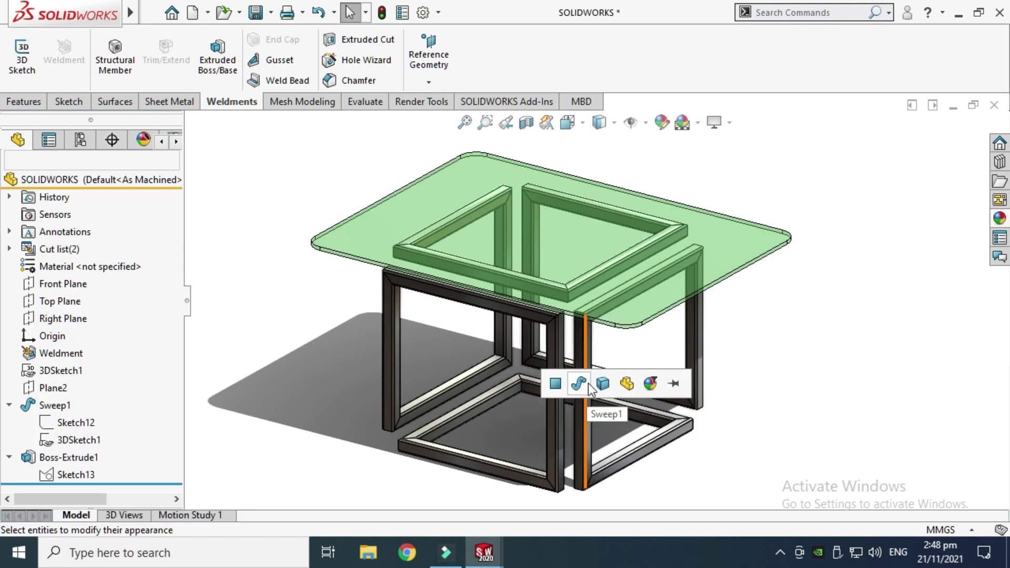
pyautogui.click(603, 385)
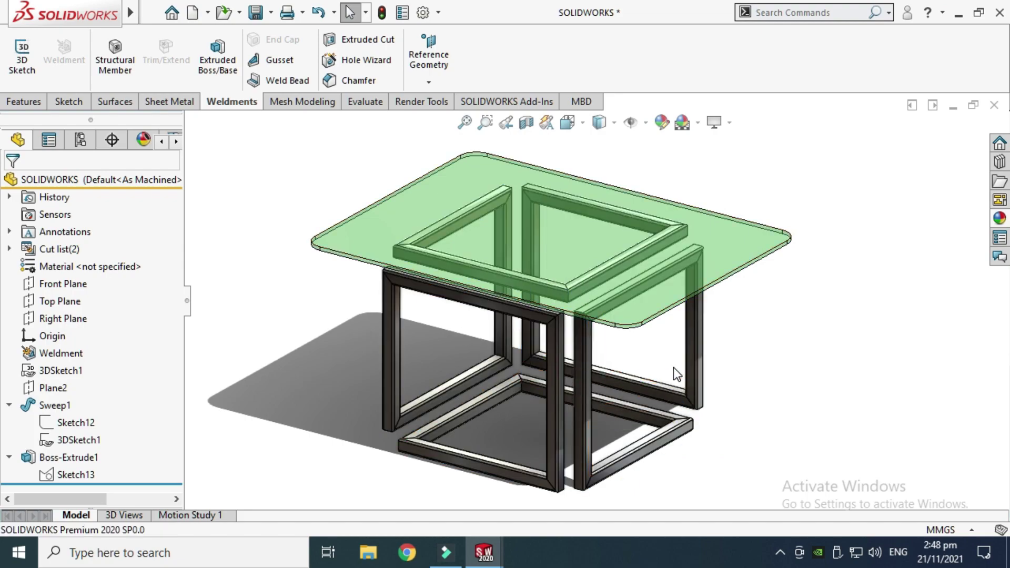
# Remove the green glass appearance and both polished steel appearances from the table model
pyautogui.rightClick(794, 165)
pyautogui.click(836, 224)
pyautogui.moveTo(679, 298); pyautogui.dragTo(278, 252)
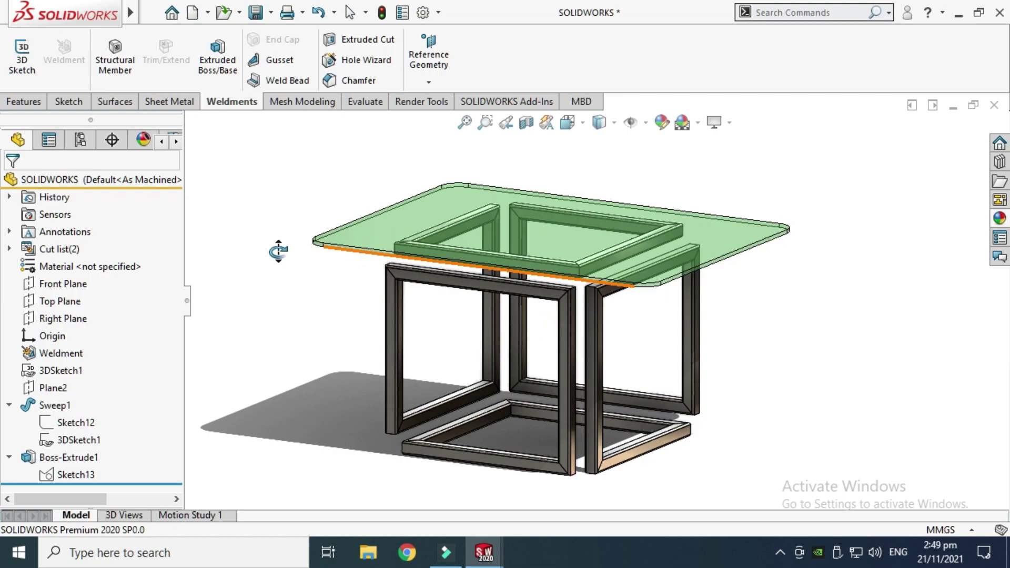
pyautogui.click(143, 141)
pyautogui.rightClick(61, 253)
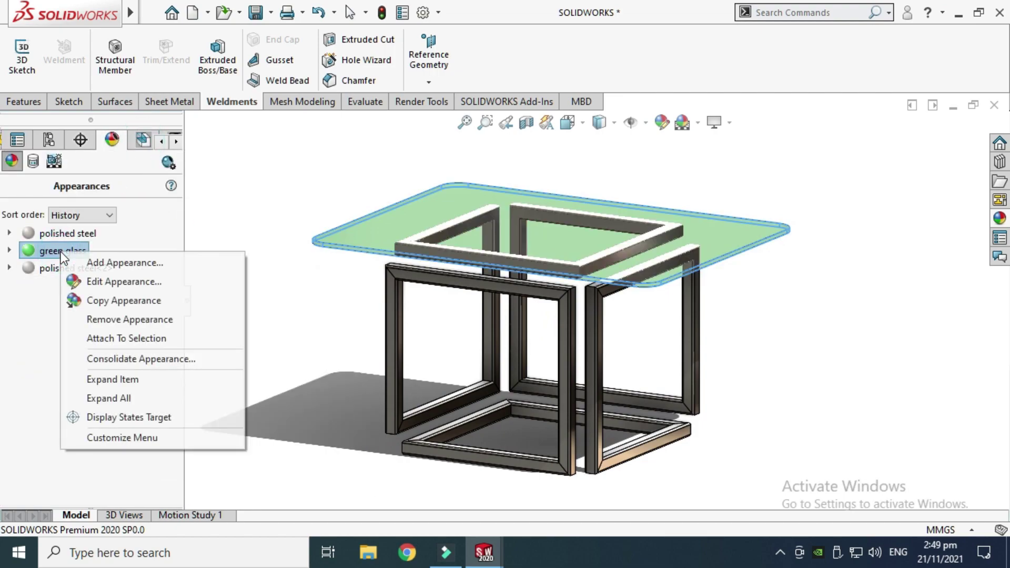
pyautogui.click(98, 321)
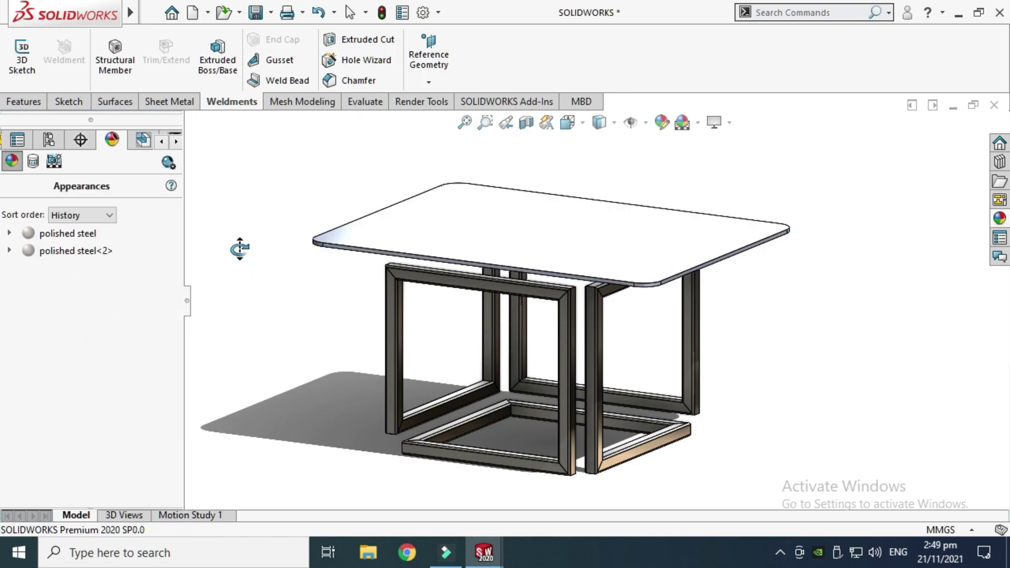
pyautogui.rightClick(93, 238)
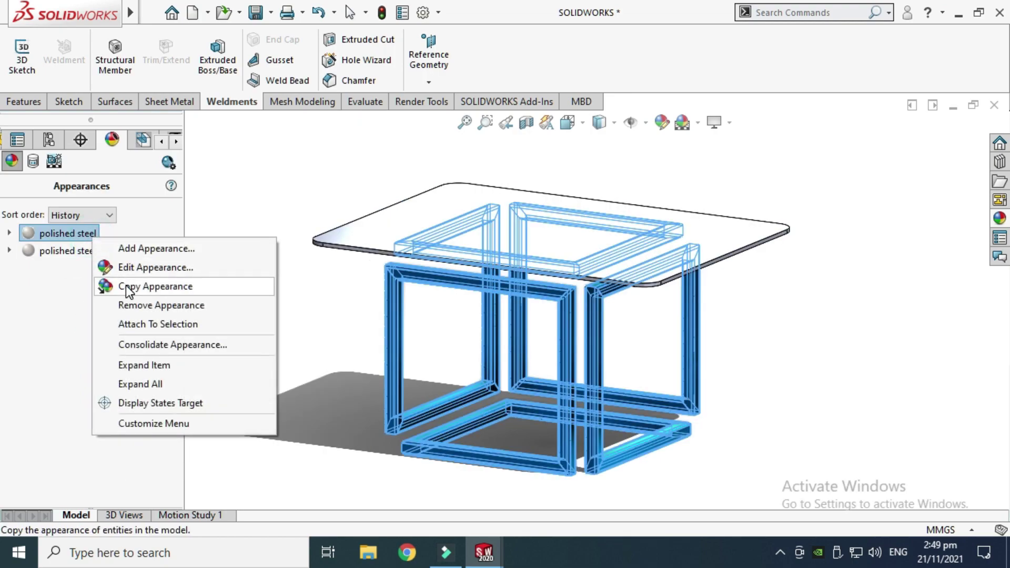
pyautogui.click(131, 306)
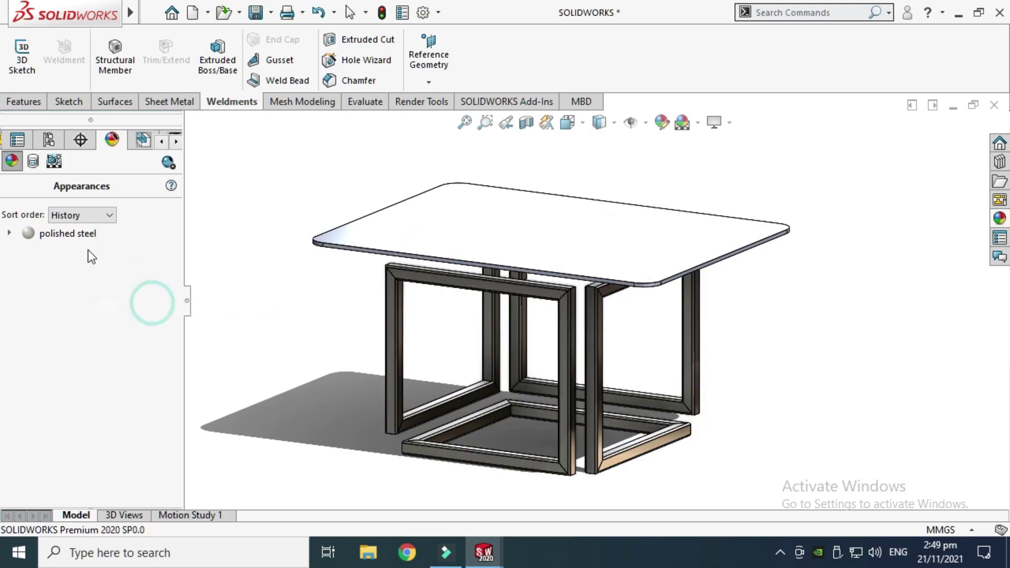
pyautogui.rightClick(77, 237)
pyautogui.click(126, 305)
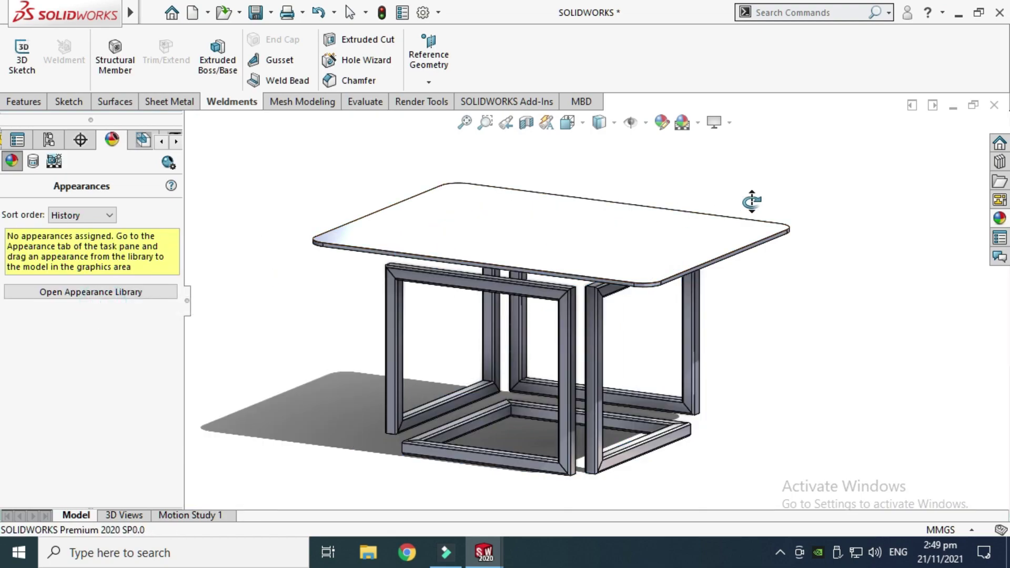
# Close the Part4 document containing the unfinished 3D sketch without saving its changes
pyautogui.moveTo(751, 200); pyautogui.dragTo(777, 232, button='middle')
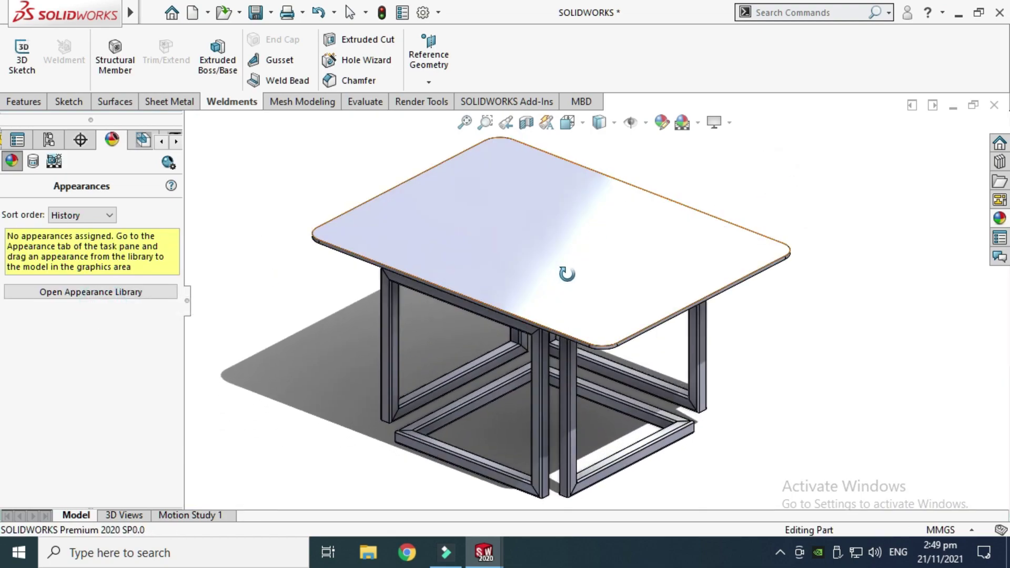
pyautogui.moveTo(566, 273); pyautogui.dragTo(598, 237, button='middle')
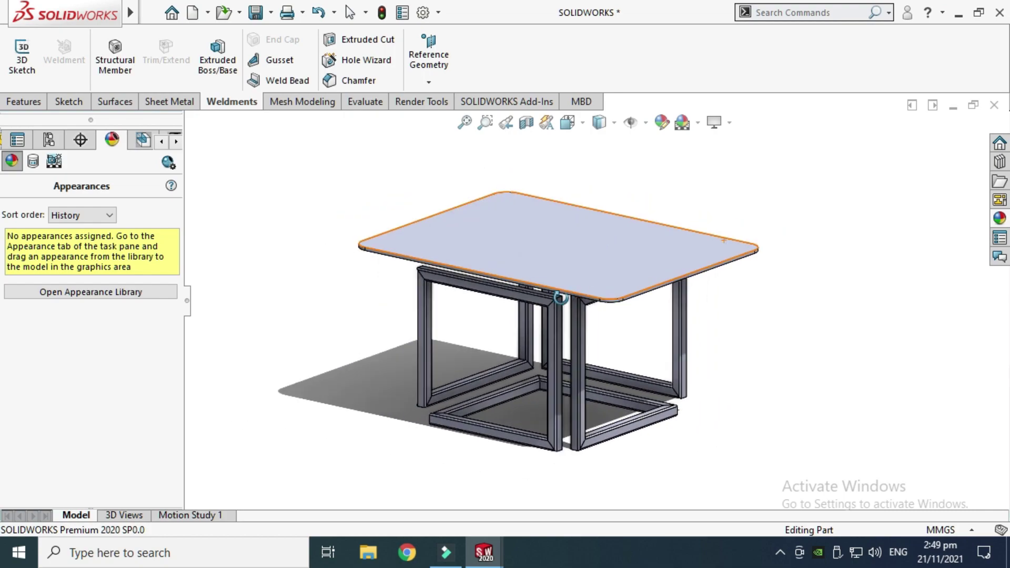
pyautogui.moveTo(561, 298); pyautogui.dragTo(547, 336, button='middle')
pyautogui.moveTo(484, 552)
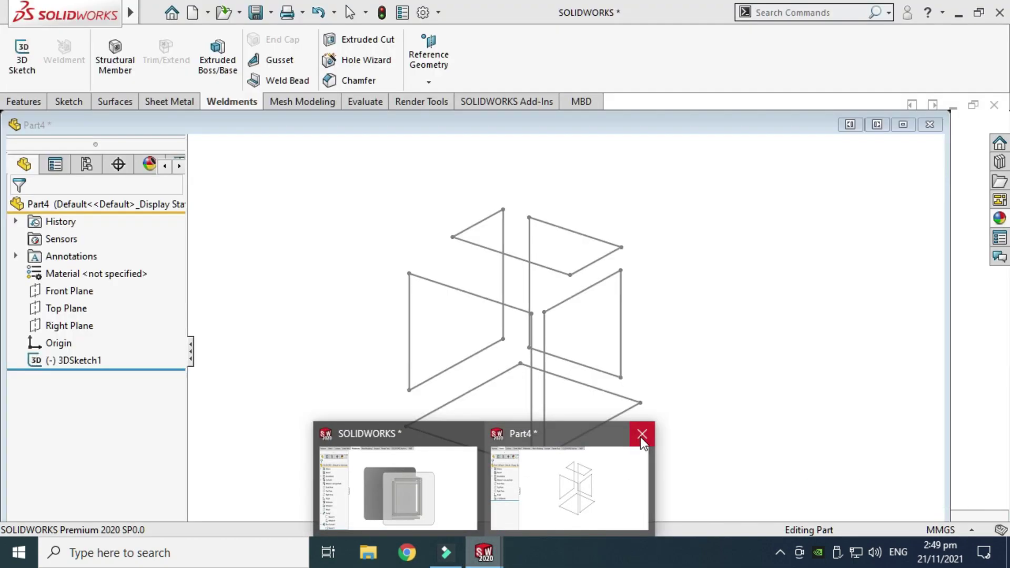
pyautogui.click(641, 436)
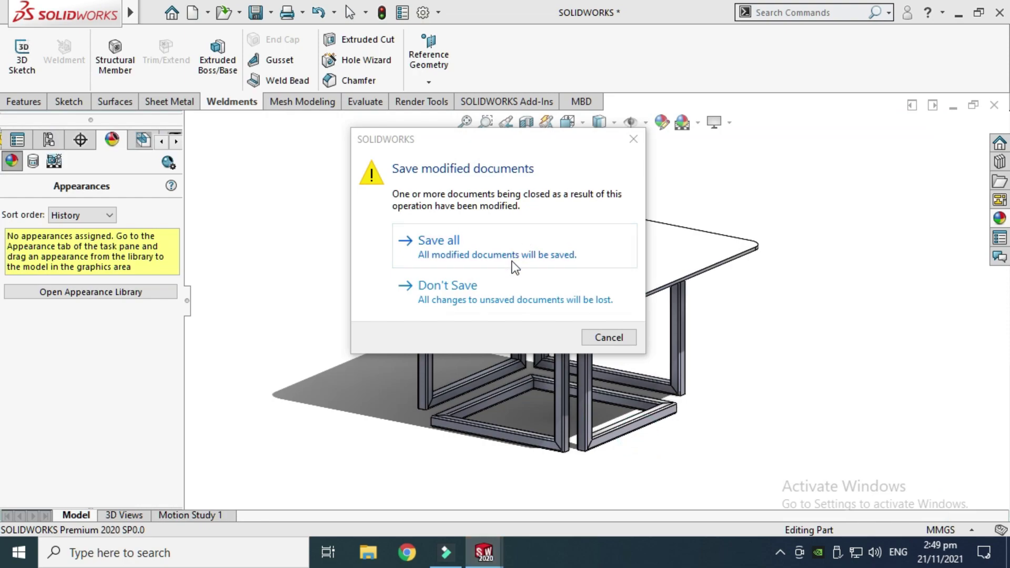
pyautogui.click(476, 293)
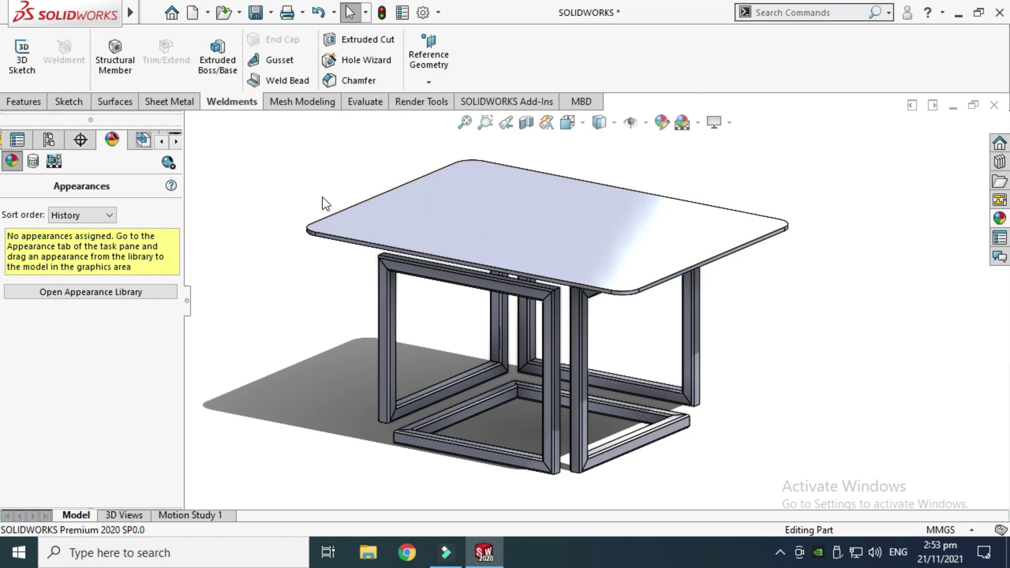
# Send the table model to KeyShot 9 for rendering
pyautogui.moveTo(130, 16)
pyautogui.click(278, 12)
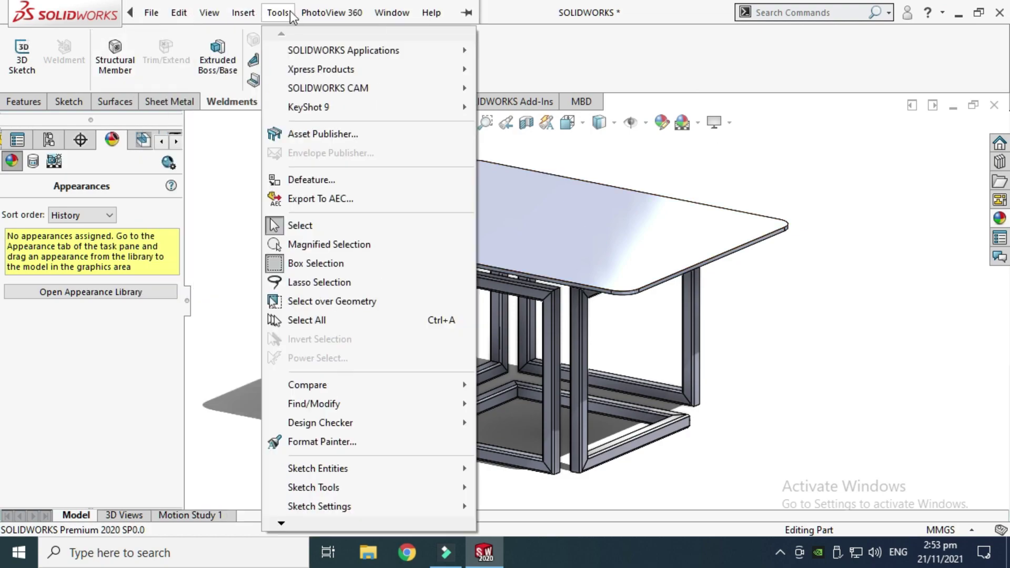
pyautogui.moveTo(252, 16)
pyautogui.moveTo(324, 111)
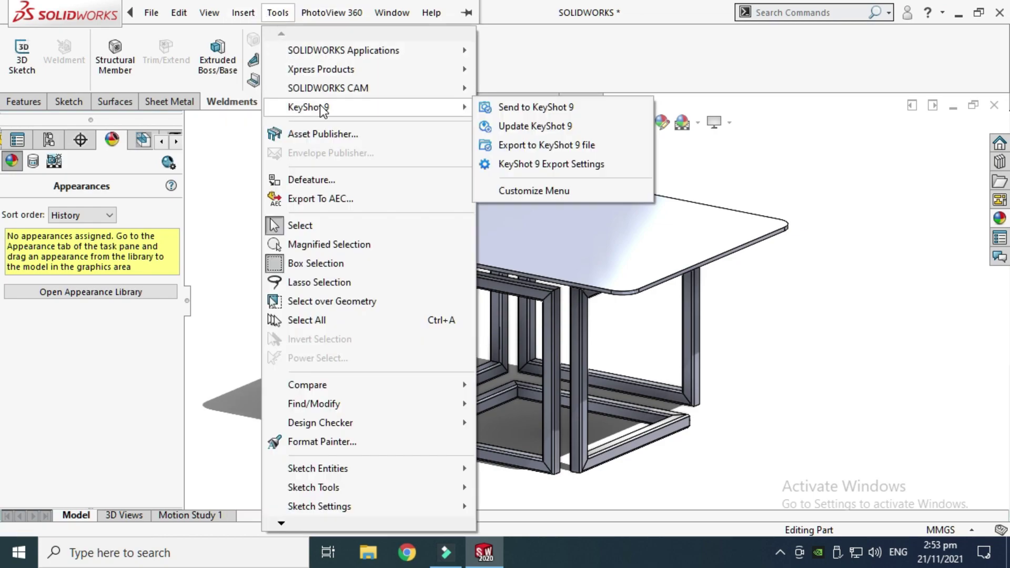
pyautogui.click(505, 107)
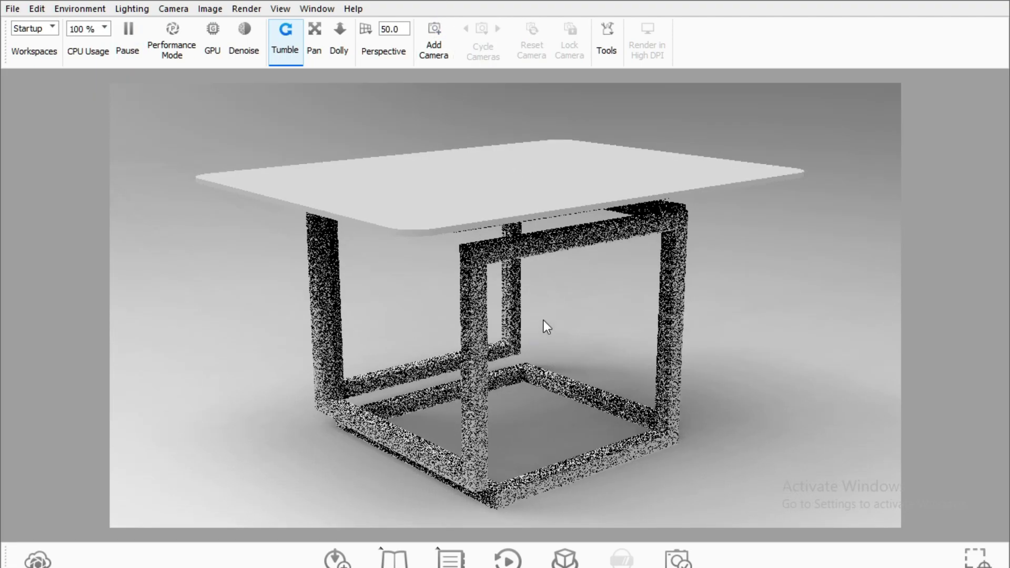
# Orbit the camera to a corner-on view of the table from slightly above the tabletop
pyautogui.moveTo(547, 326); pyautogui.dragTo(553, 235)
pyautogui.moveTo(372, 262); pyautogui.dragTo(528, 261)
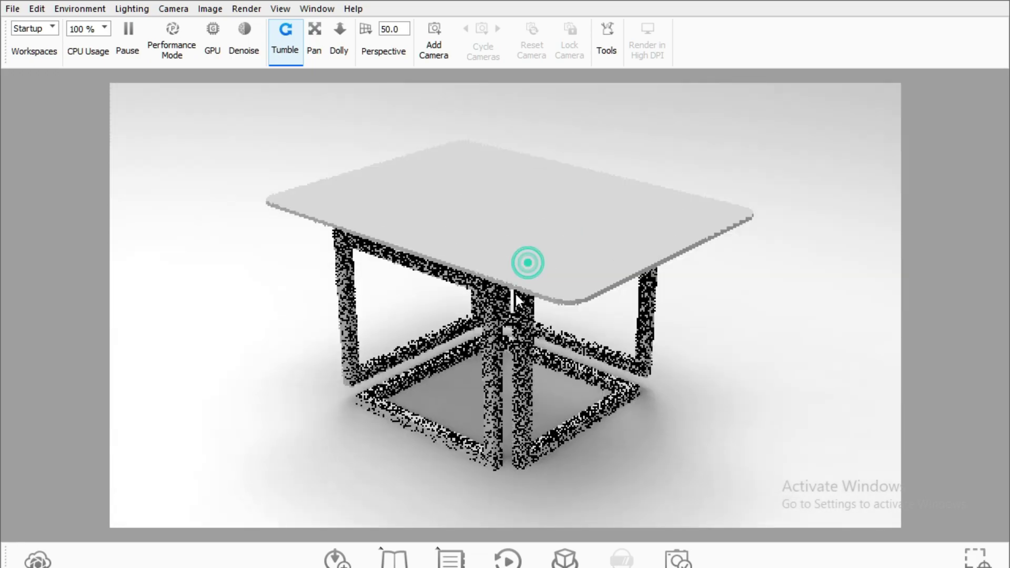
pyautogui.moveTo(453, 341); pyautogui.dragTo(496, 338)
# Try to exit fullscreen mode and tilt the camera slightly higher above the tabletop
pyautogui.click(279, 9)
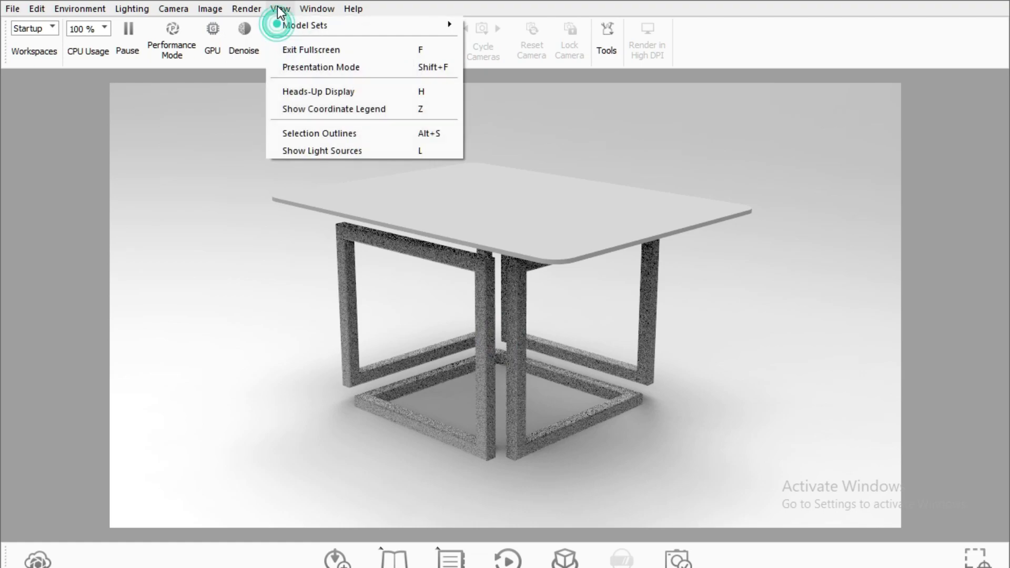
pyautogui.click(294, 47)
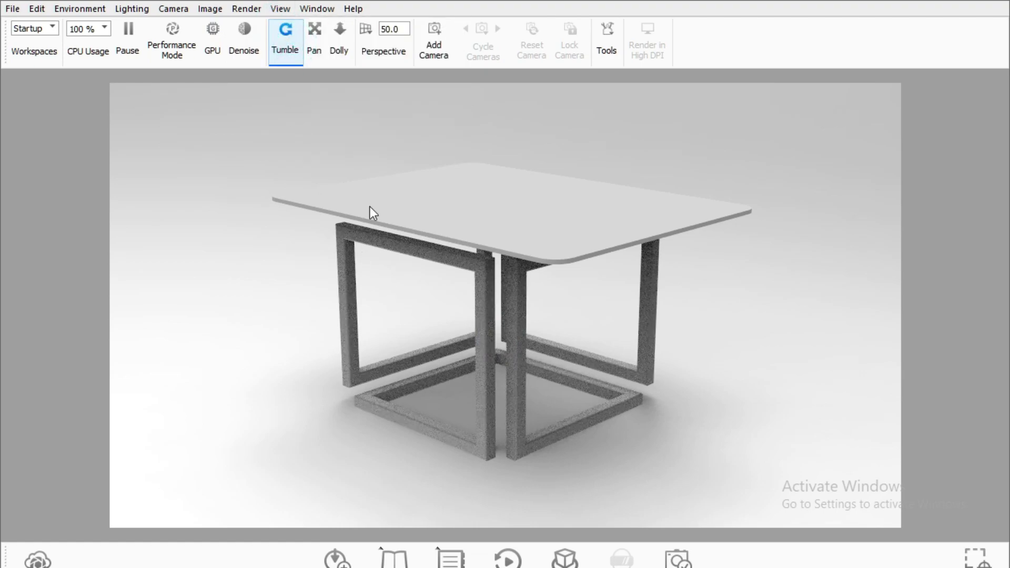
pyautogui.click(279, 9)
pyautogui.click(305, 51)
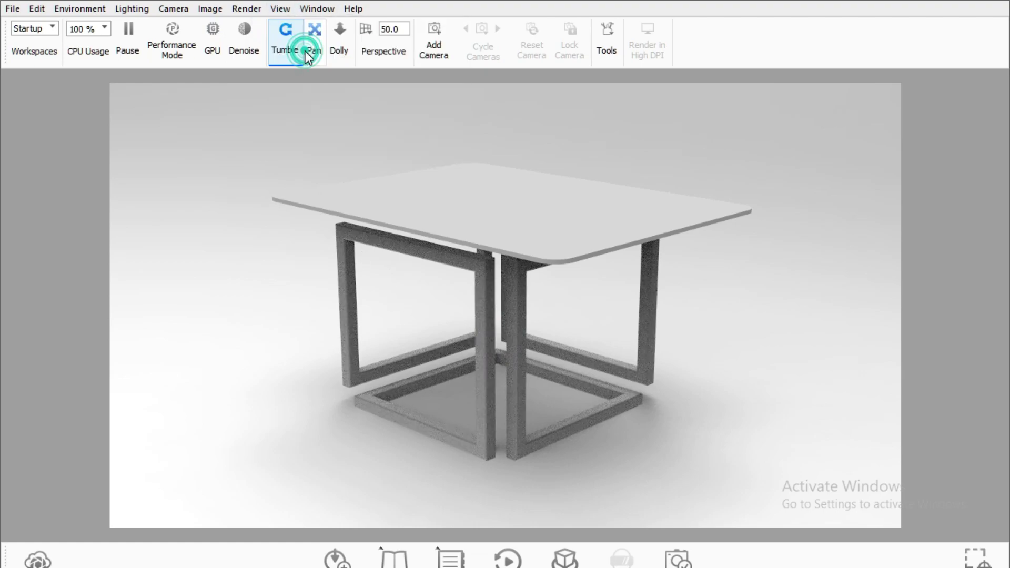
pyautogui.moveTo(453, 346); pyautogui.dragTo(458, 315)
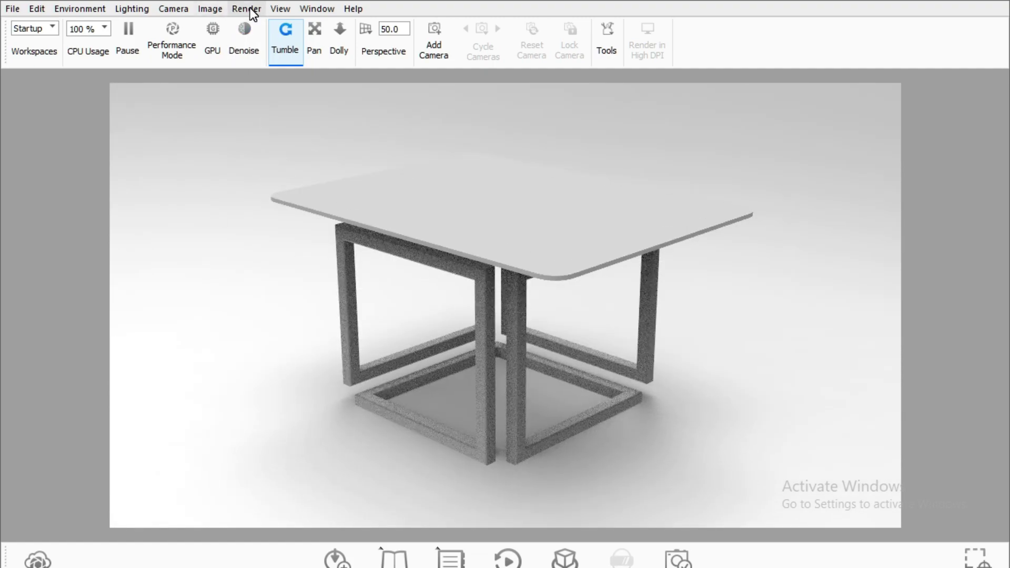
# Set the image resolution to the landscape preset 1280 x 720
pyautogui.click(278, 9)
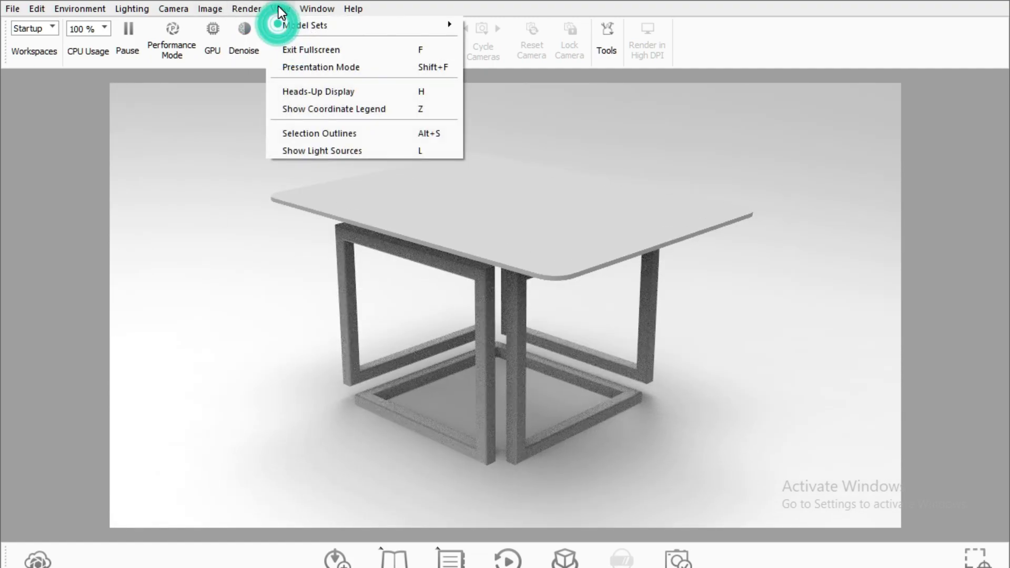
pyautogui.click(209, 11)
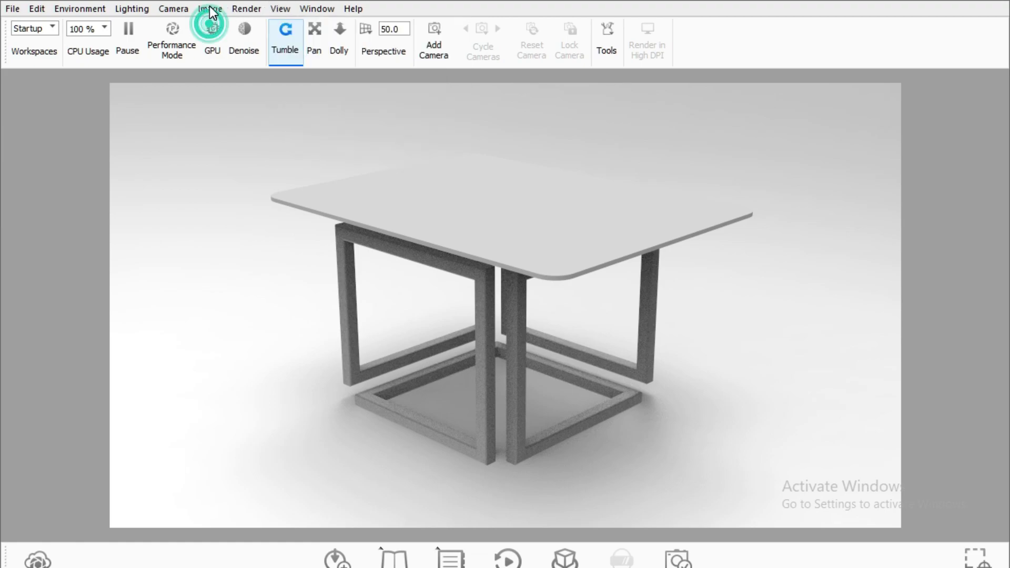
pyautogui.click(210, 11)
pyautogui.moveTo(220, 25)
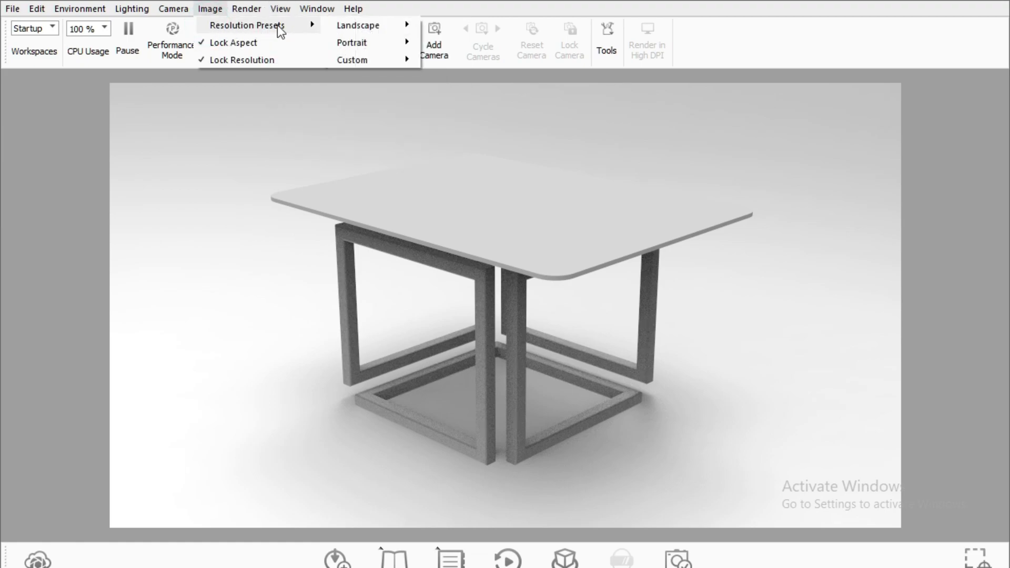
pyautogui.moveTo(351, 24)
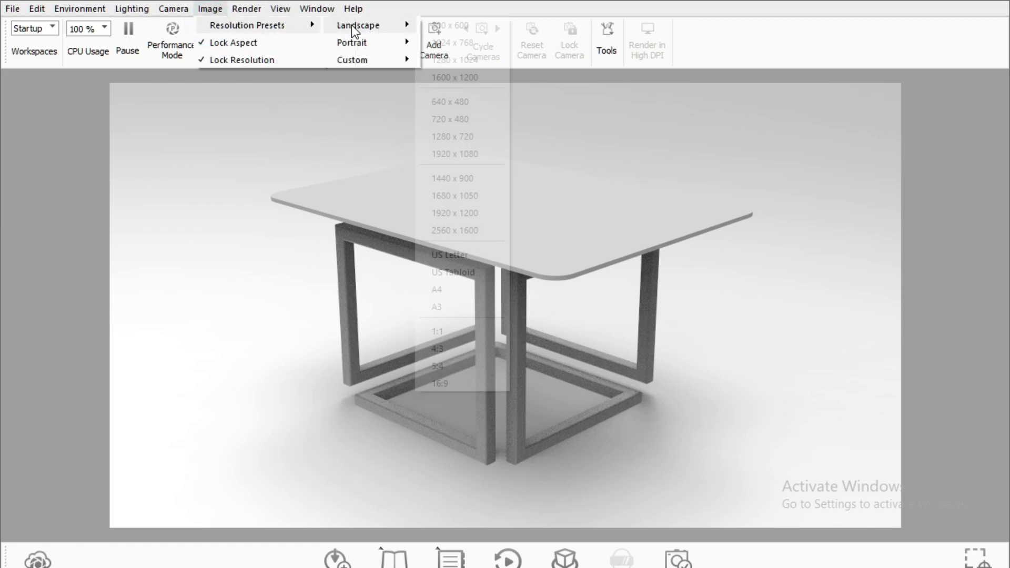
pyautogui.click(457, 137)
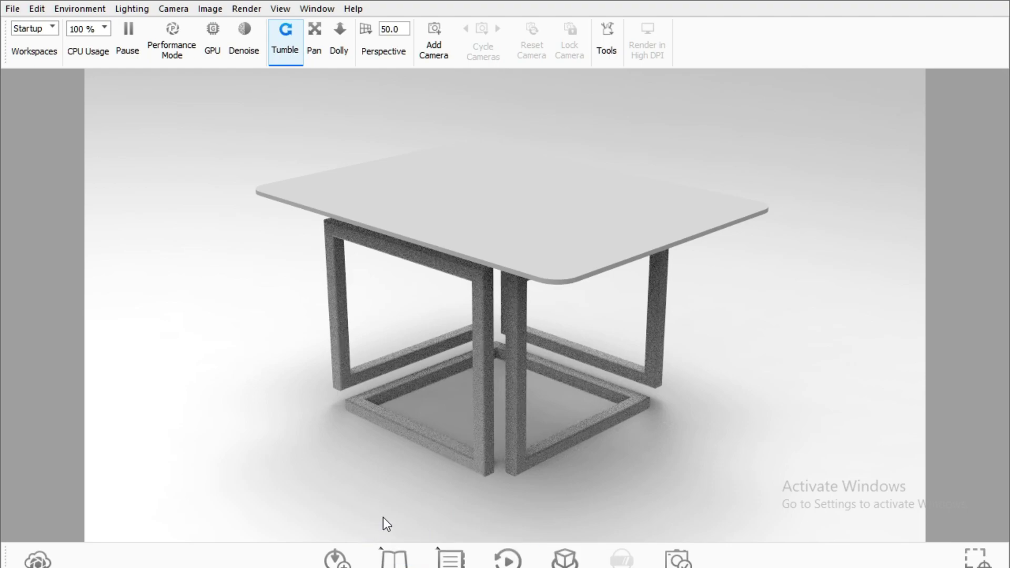
# Open the material library and the project's scene tree side by side over the viewport
pyautogui.click(435, 560)
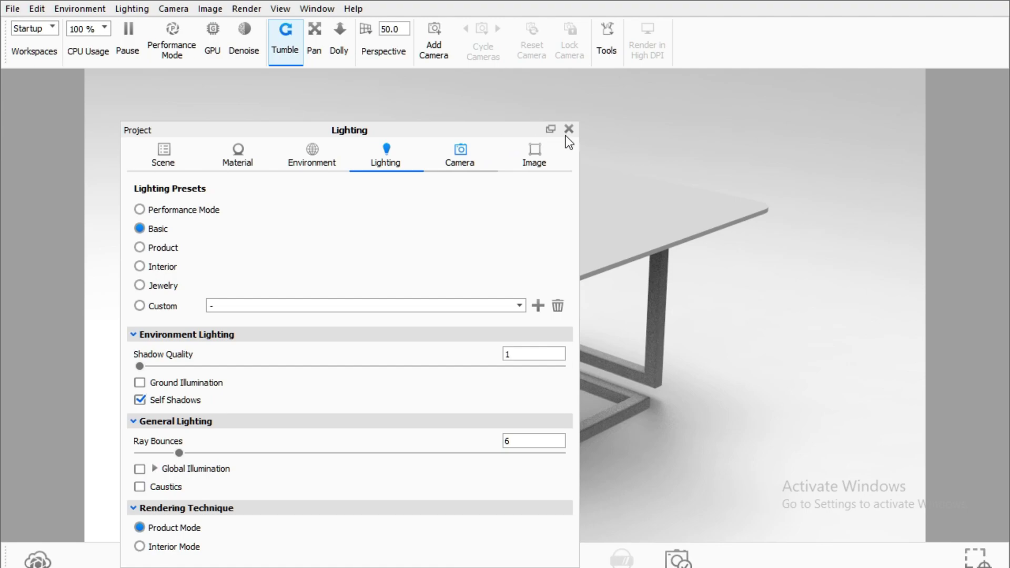
pyautogui.click(568, 129)
pyautogui.click(394, 555)
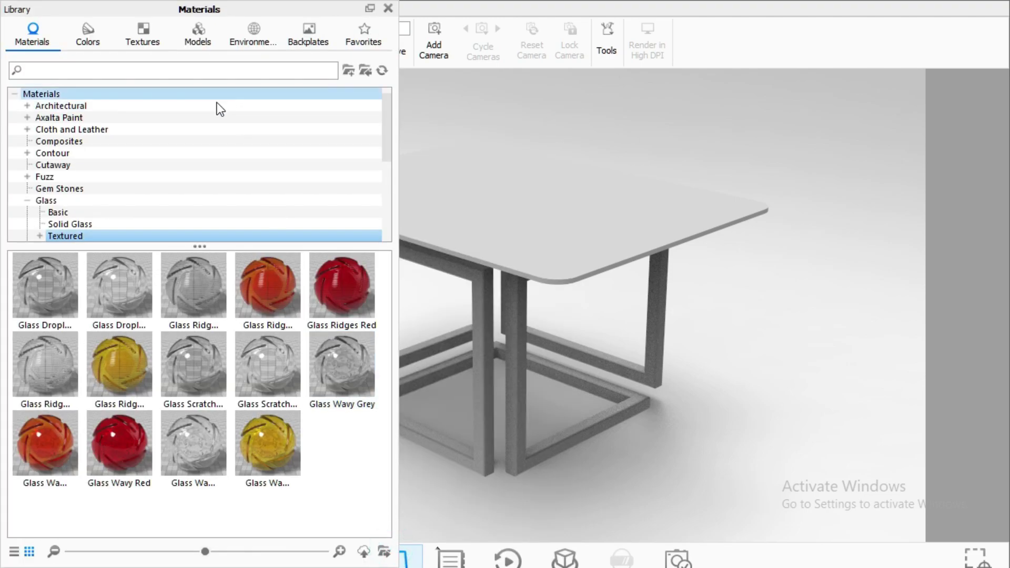
pyautogui.click(454, 559)
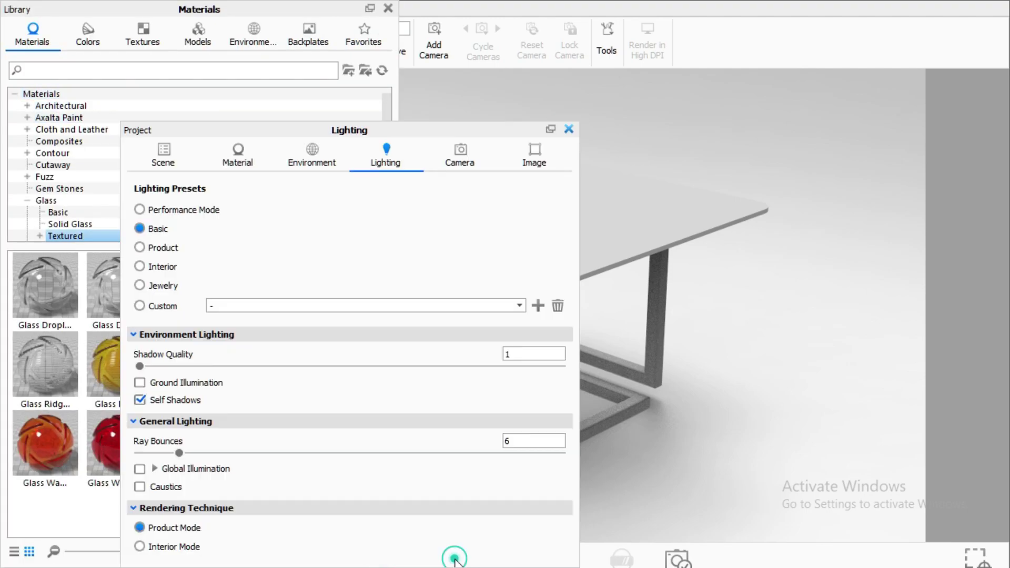
pyautogui.moveTo(589, 81); pyautogui.dragTo(662, 82)
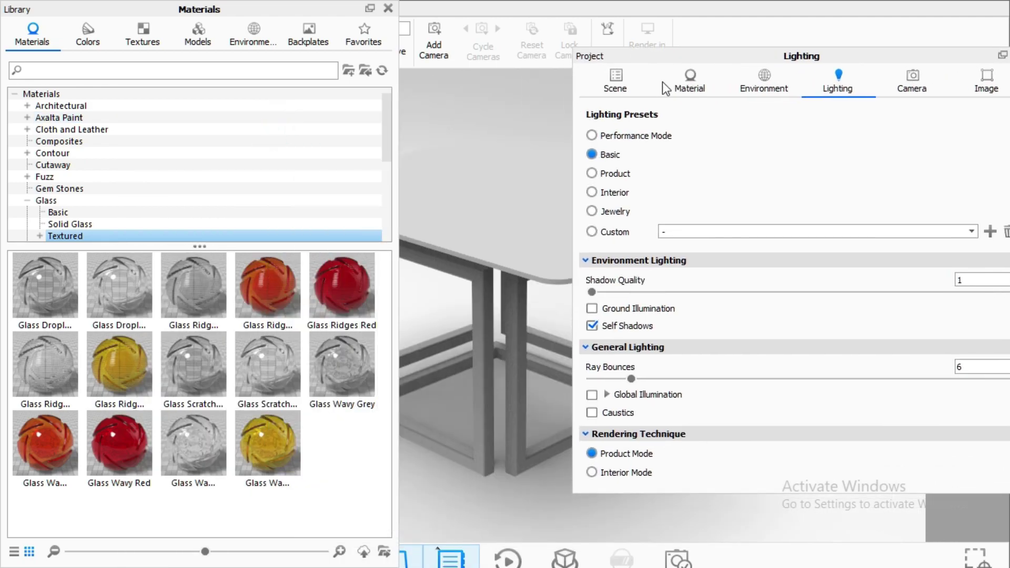
pyautogui.click(616, 80)
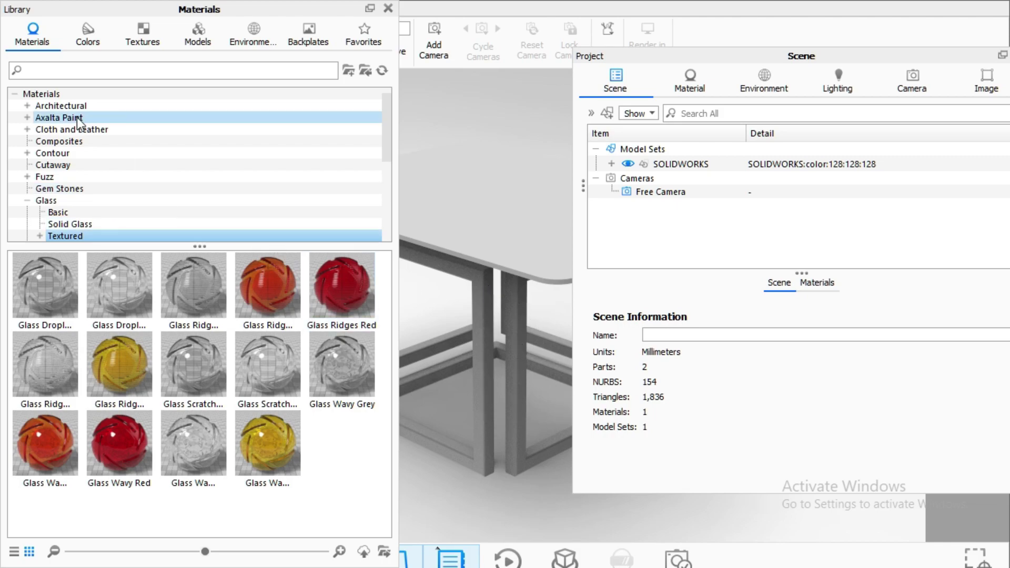
# Apply the Anodized Aluminum Brushed Blue metal material to the whole table model
pyautogui.click(27, 201)
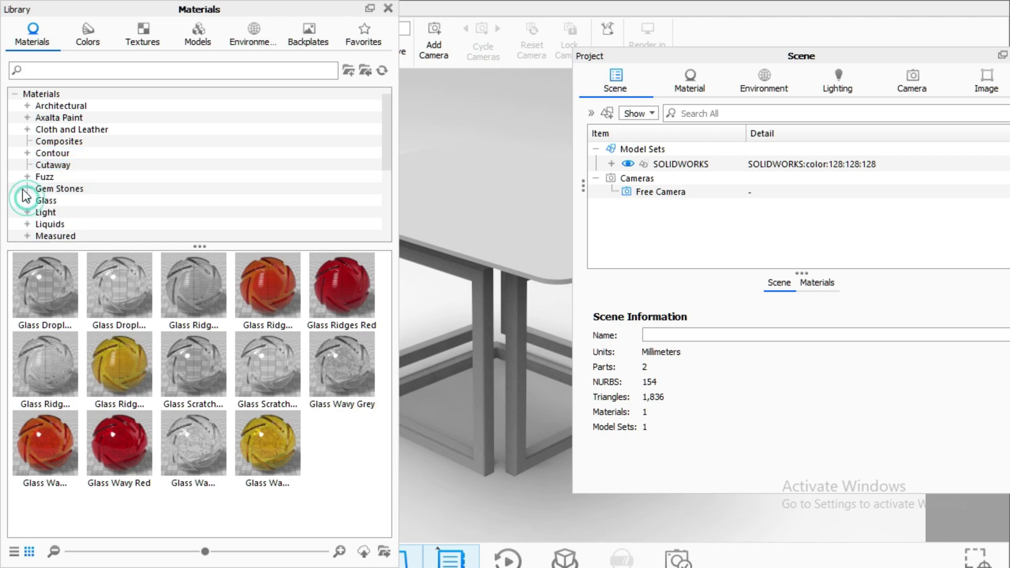
pyautogui.scroll(-1, 63, 200)
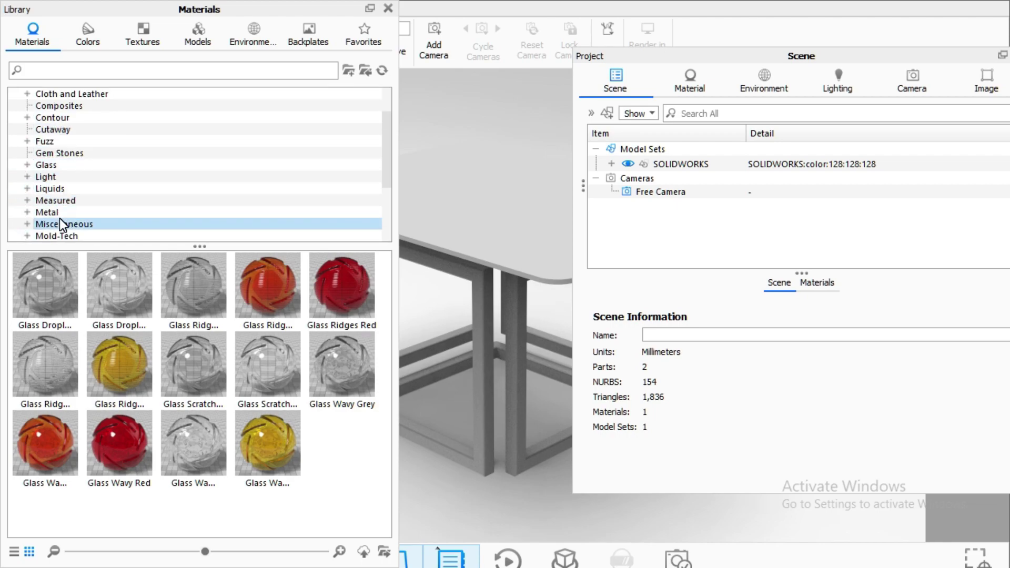
pyautogui.click(59, 212)
pyautogui.scroll(-1, 106, 211)
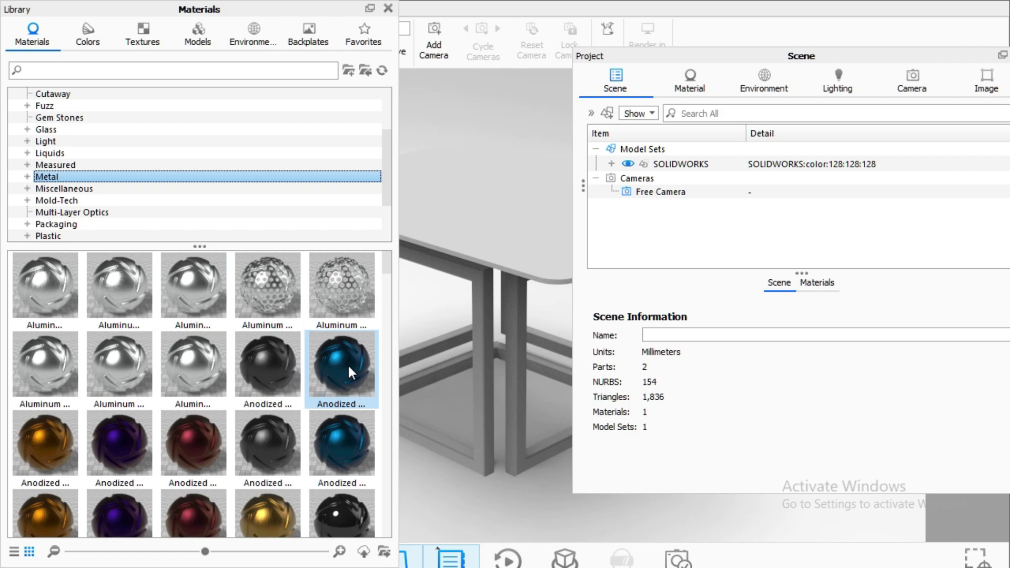
pyautogui.scroll(-3, 348, 364)
pyautogui.scroll(3, 303, 360)
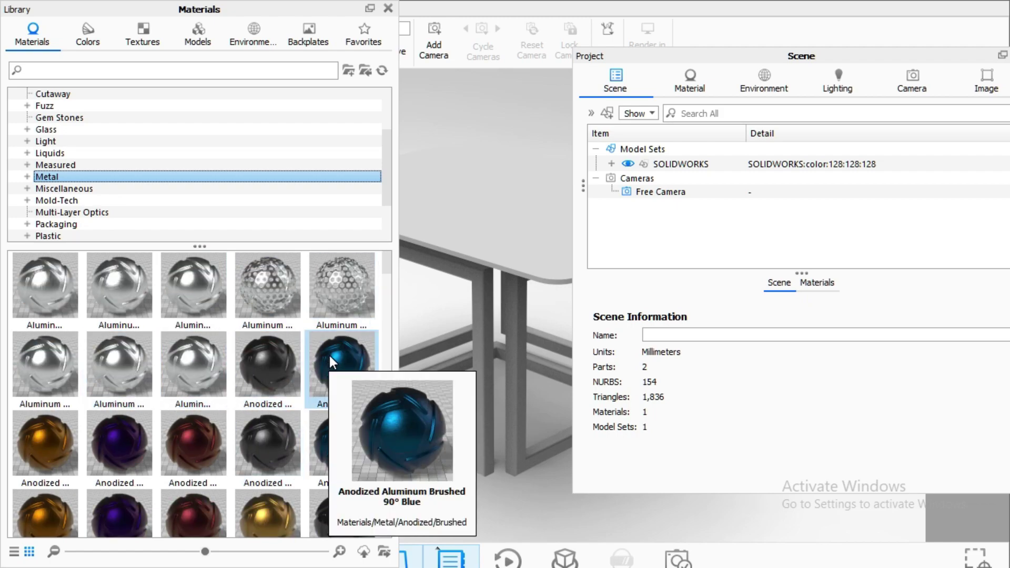
pyautogui.moveTo(327, 441); pyautogui.dragTo(478, 383)
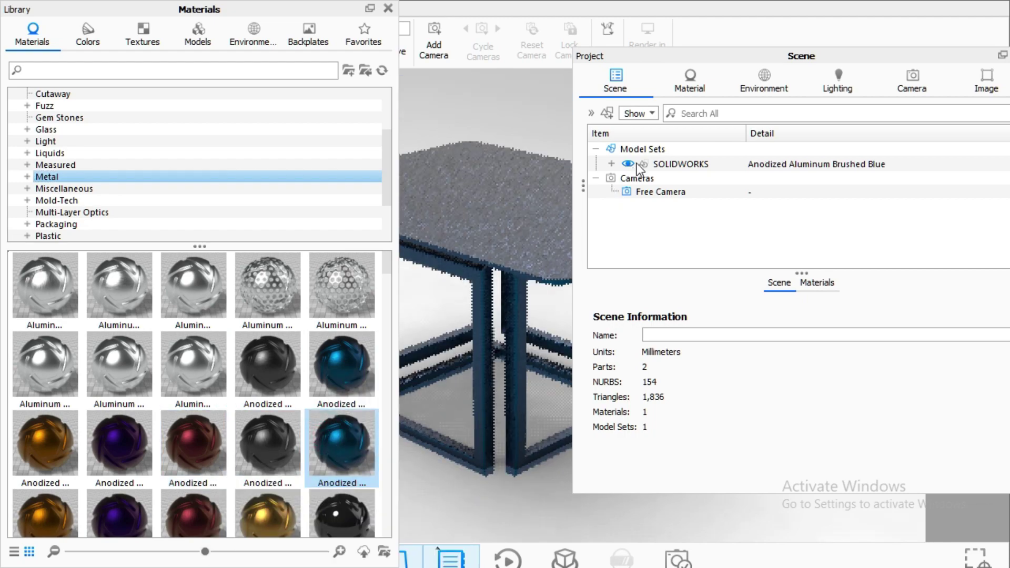
# Expand the model to its two parts, identify the tabletop by toggling its visibility, and assign Anodized Aluminum Brushed Blue to the frame part
pyautogui.click(611, 163)
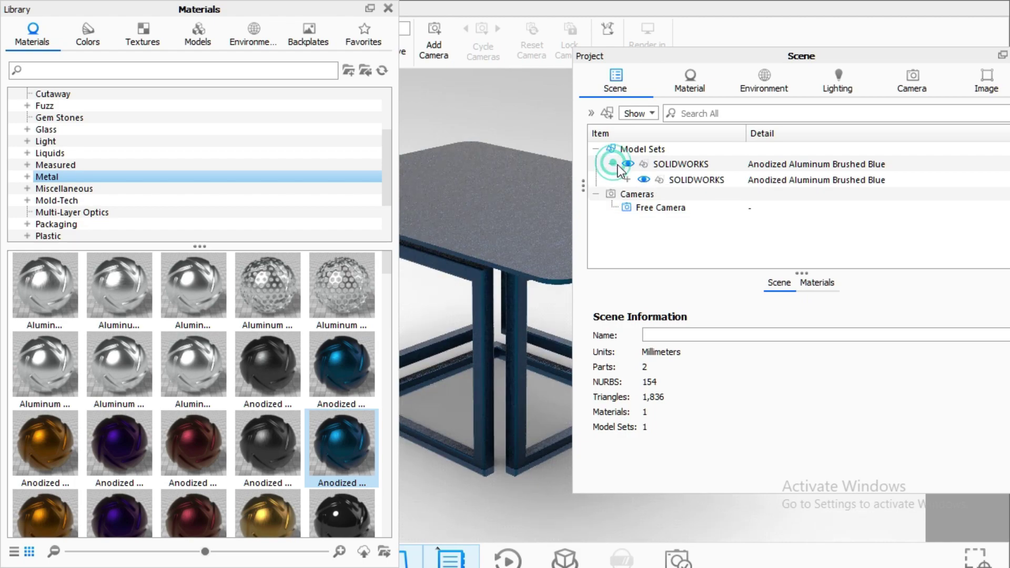
pyautogui.click(627, 179)
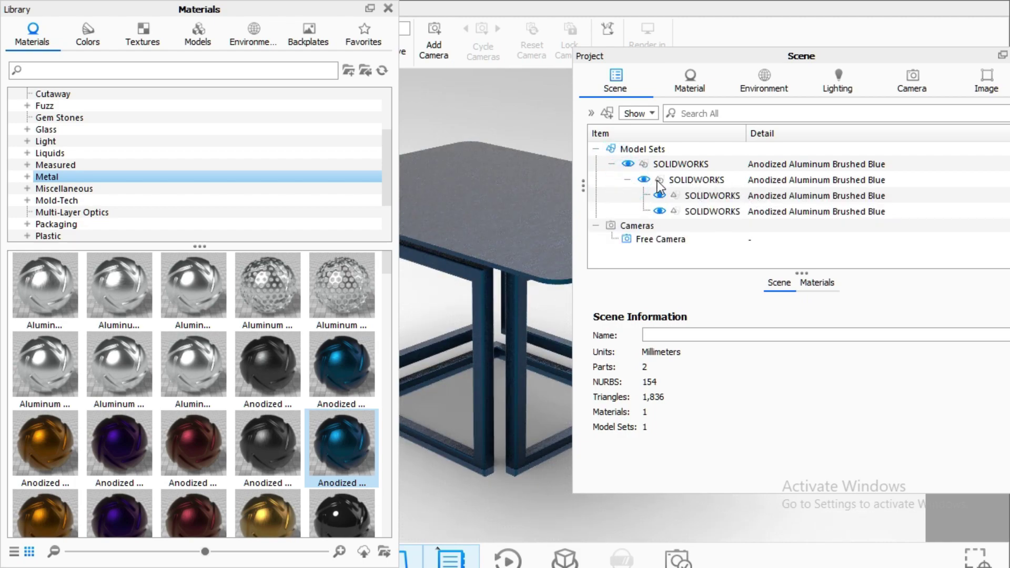
pyautogui.click(660, 196)
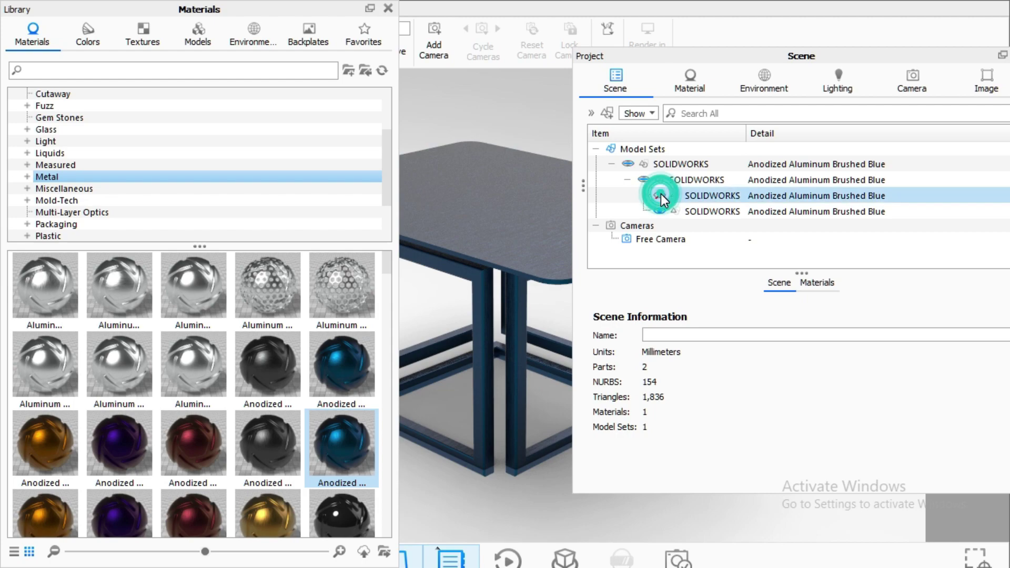
pyautogui.click(660, 195)
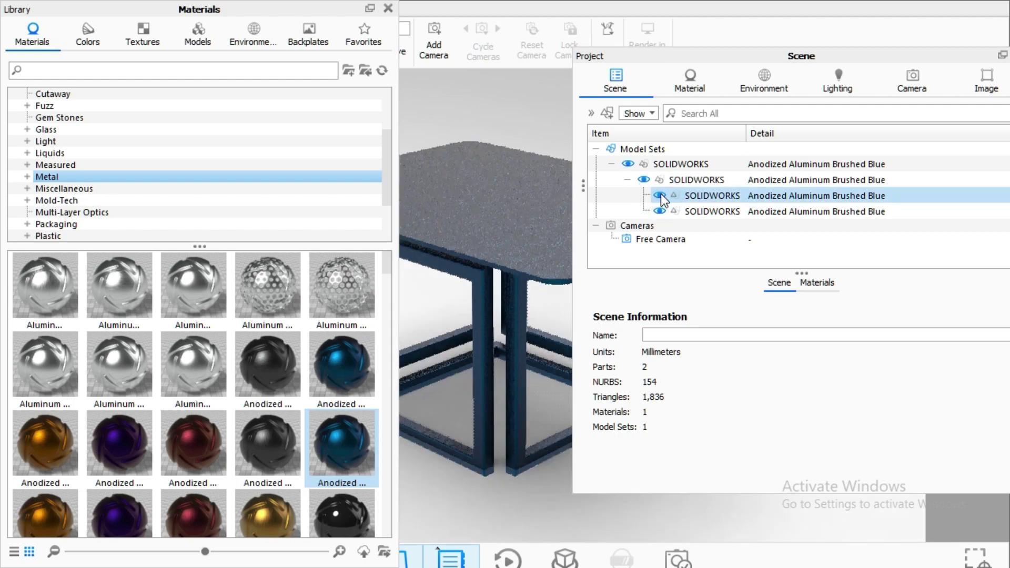
pyautogui.click(660, 195)
pyautogui.click(659, 195)
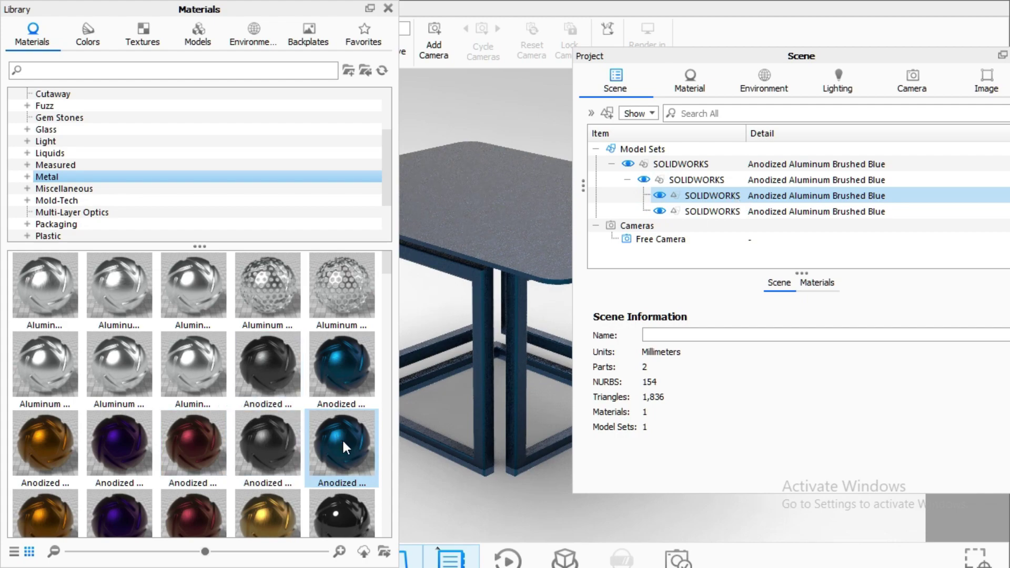
pyautogui.moveTo(342, 444)
pyautogui.mouseDown()
pyautogui.moveTo(587, 339)
pyautogui.moveTo(759, 196)
pyautogui.moveTo(763, 210)
pyautogui.mouseUp()
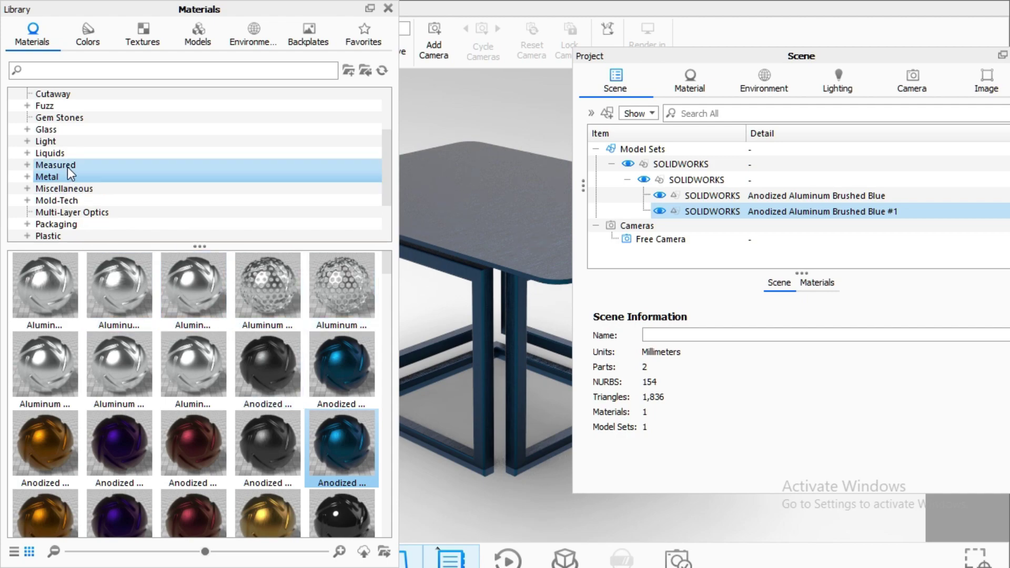
# Apply the textured glass material Glass Ridges Grey to the tabletop part
pyautogui.scroll(-1, 71, 166)
pyautogui.scroll(-1, 80, 188)
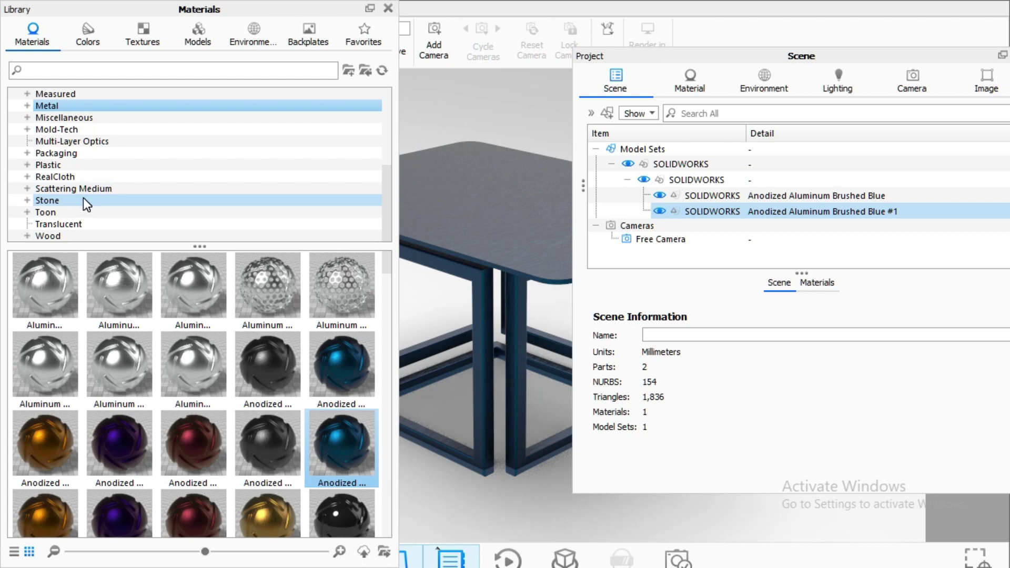
pyautogui.scroll(1, 83, 198)
pyautogui.scroll(1, 83, 176)
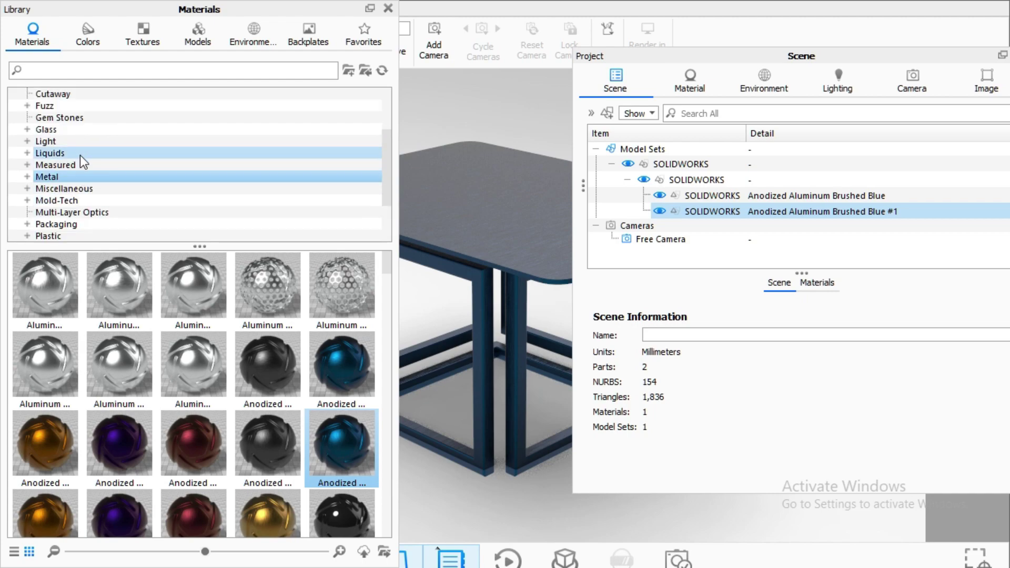
pyautogui.click(80, 128)
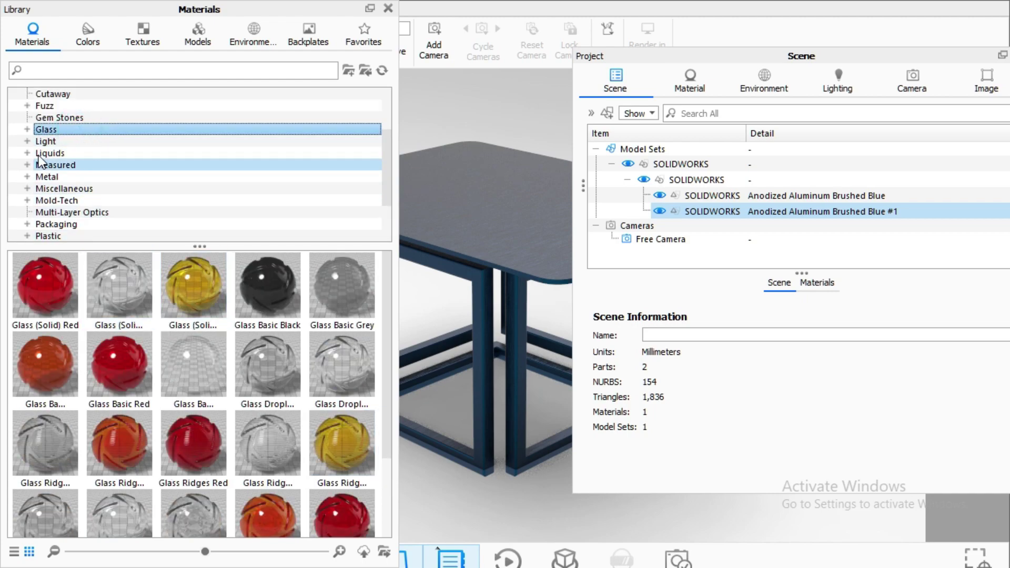
pyautogui.click(26, 129)
pyautogui.click(79, 164)
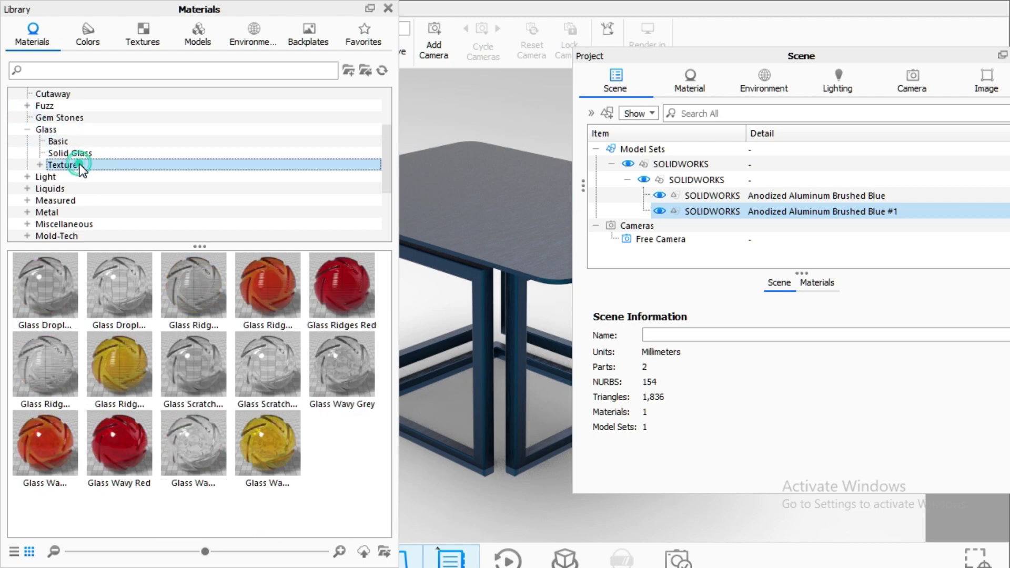
pyautogui.click(116, 296)
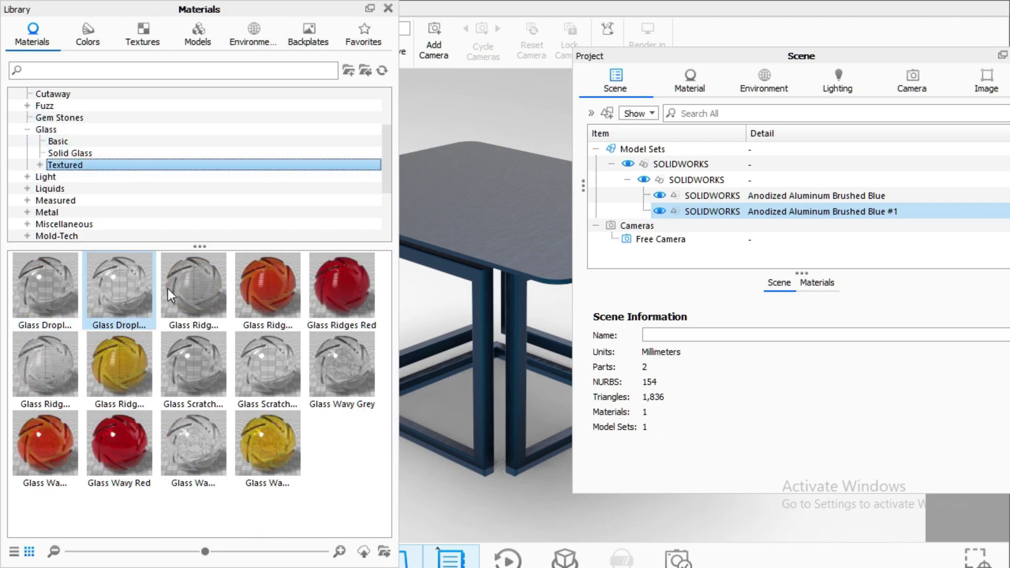
pyautogui.moveTo(196, 285)
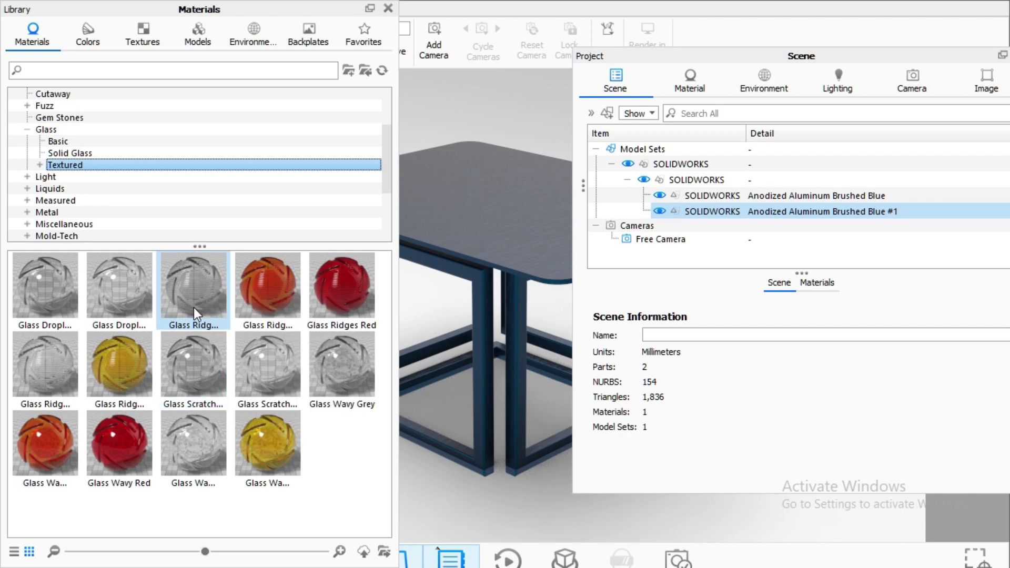
pyautogui.moveTo(184, 276); pyautogui.dragTo(761, 197)
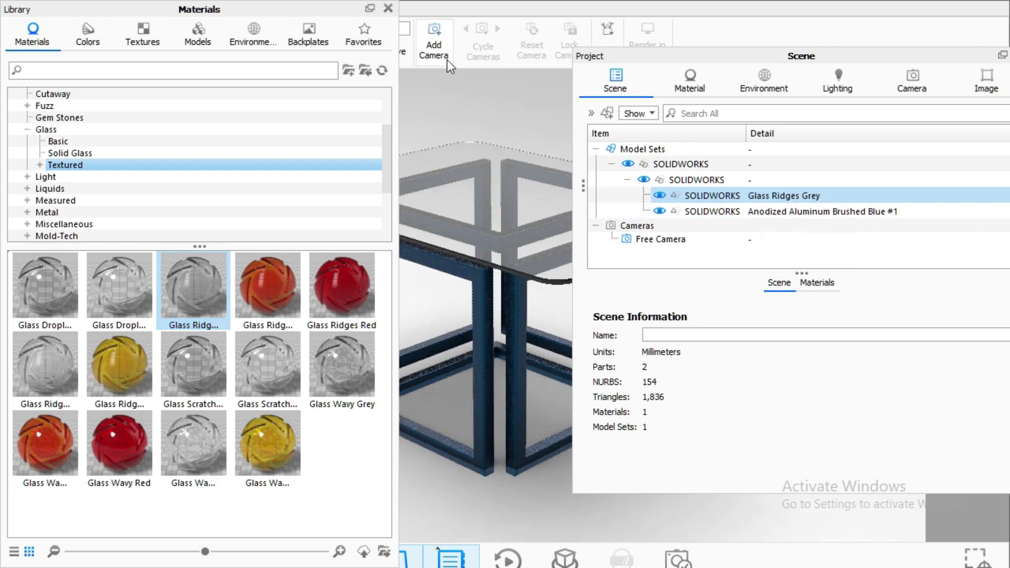
# Close the material library and the project window to clear the view of the table
pyautogui.click(388, 8)
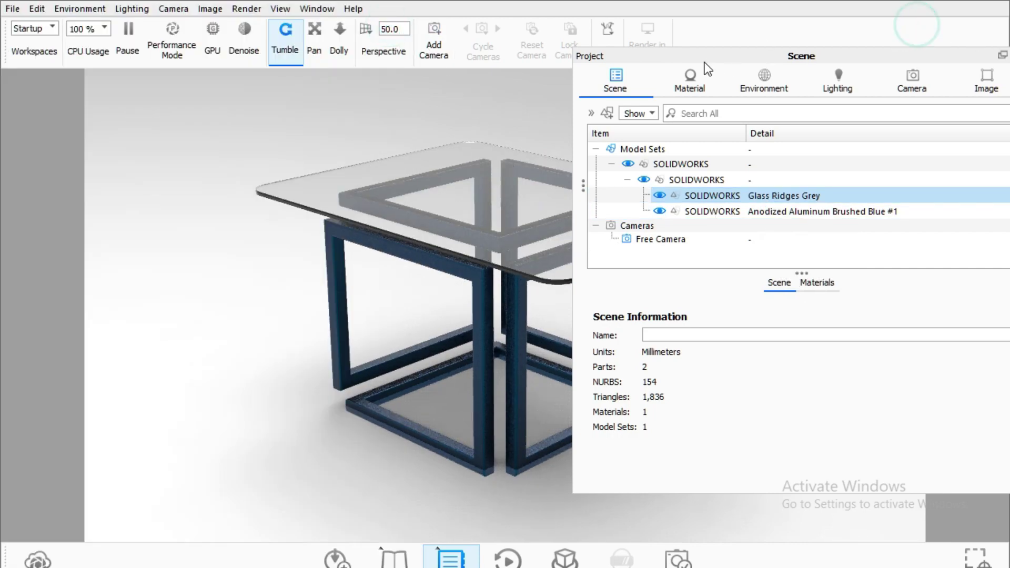
pyautogui.moveTo(722, 57); pyautogui.dragTo(542, 95)
pyautogui.click(836, 83)
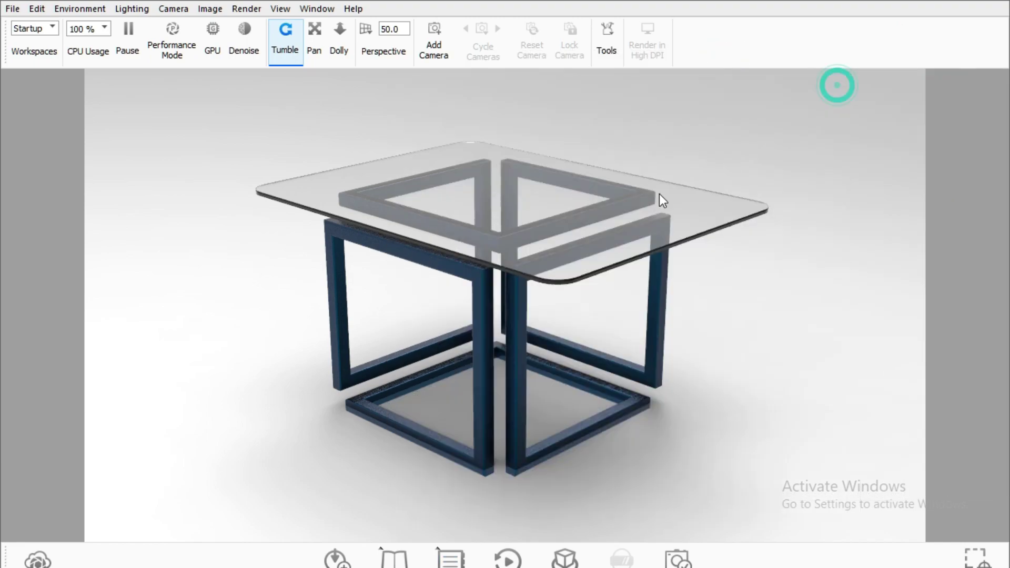
pyautogui.rightClick(688, 122)
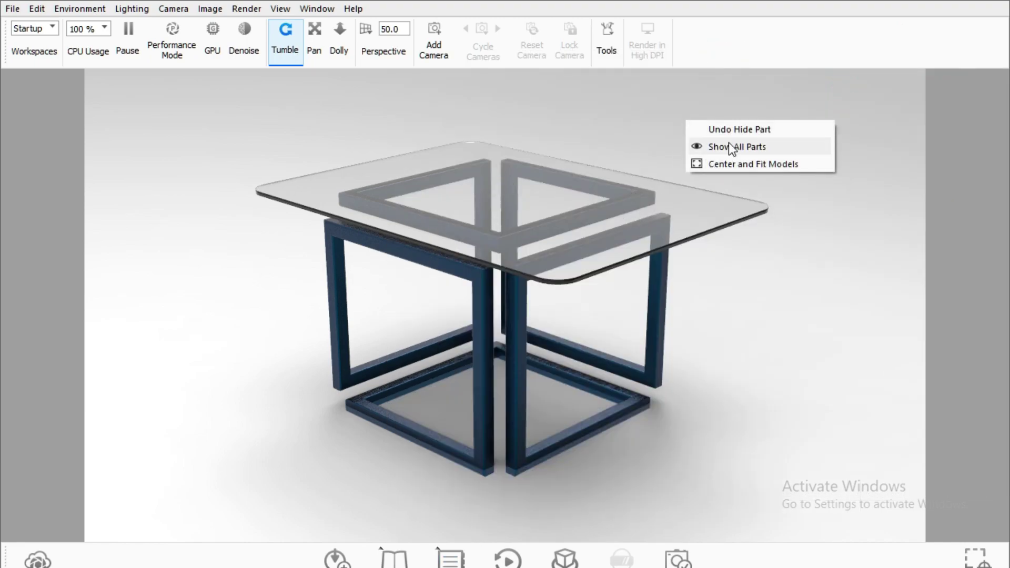
pyautogui.click(617, 106)
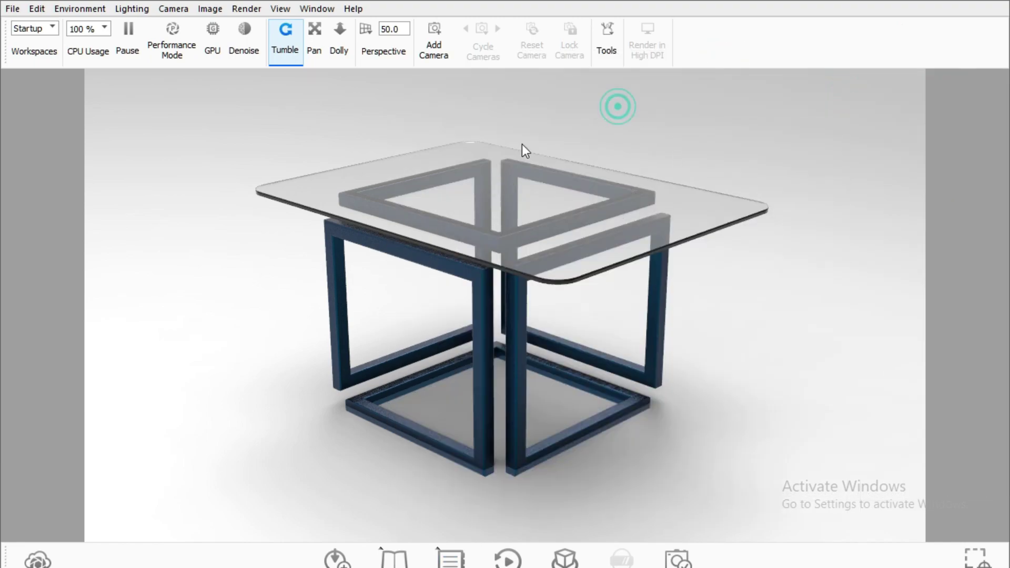
pyautogui.rightClick(213, 108)
pyautogui.click(229, 136)
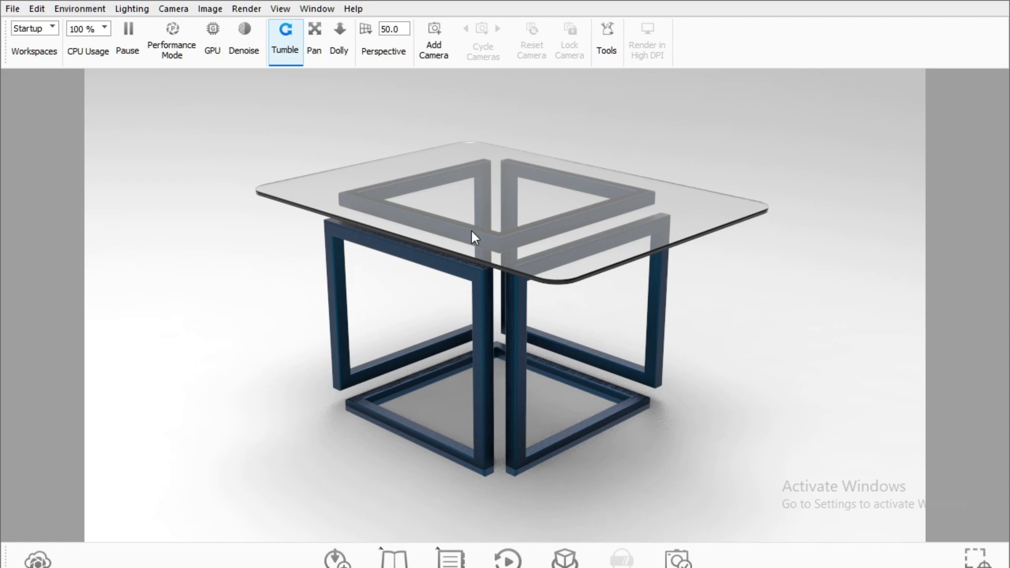
# Change the scene background from the lighting environment to a plain color
pyautogui.click(125, 9)
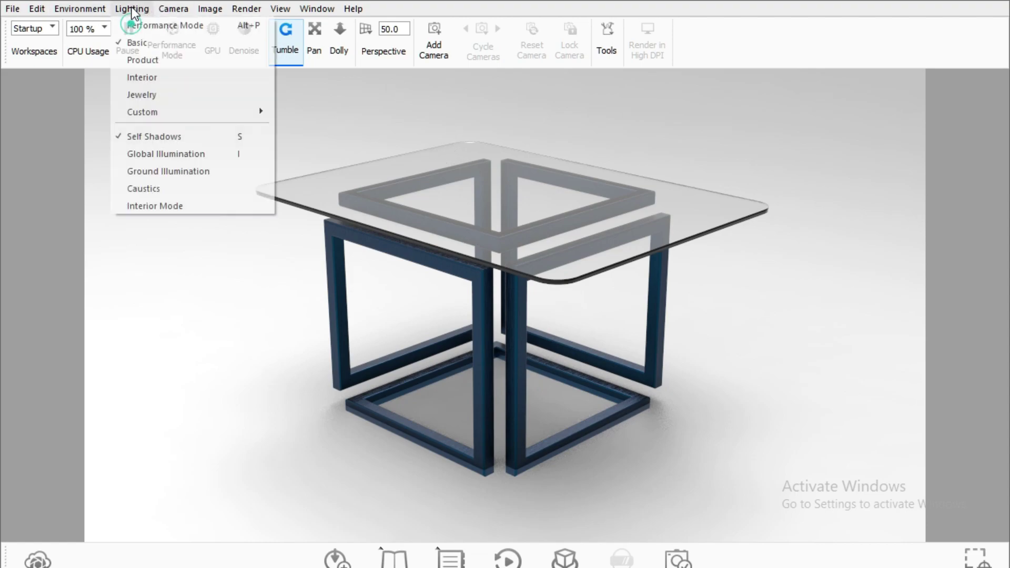
pyautogui.moveTo(79, 9)
pyautogui.moveTo(71, 27)
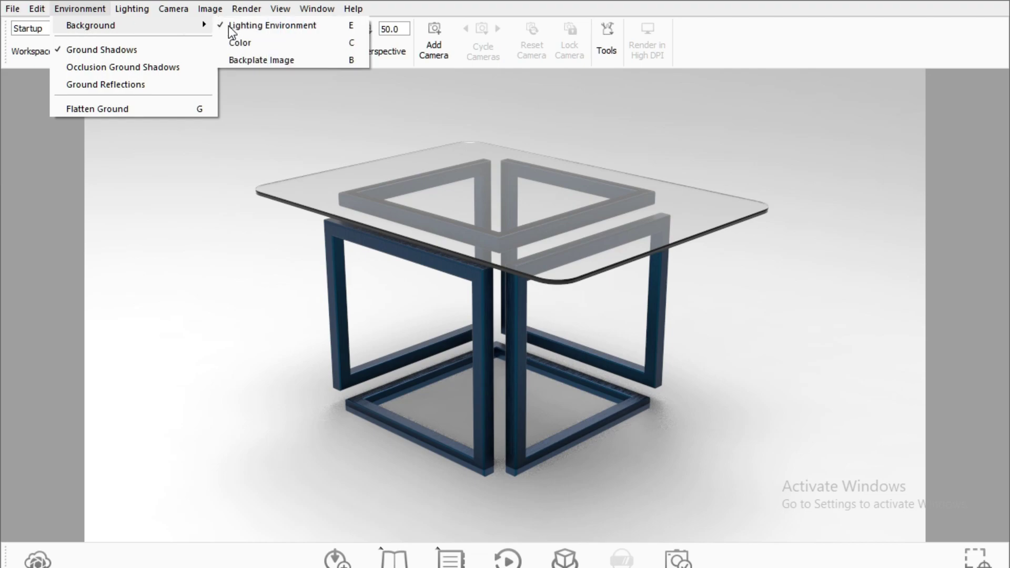
pyautogui.click(273, 43)
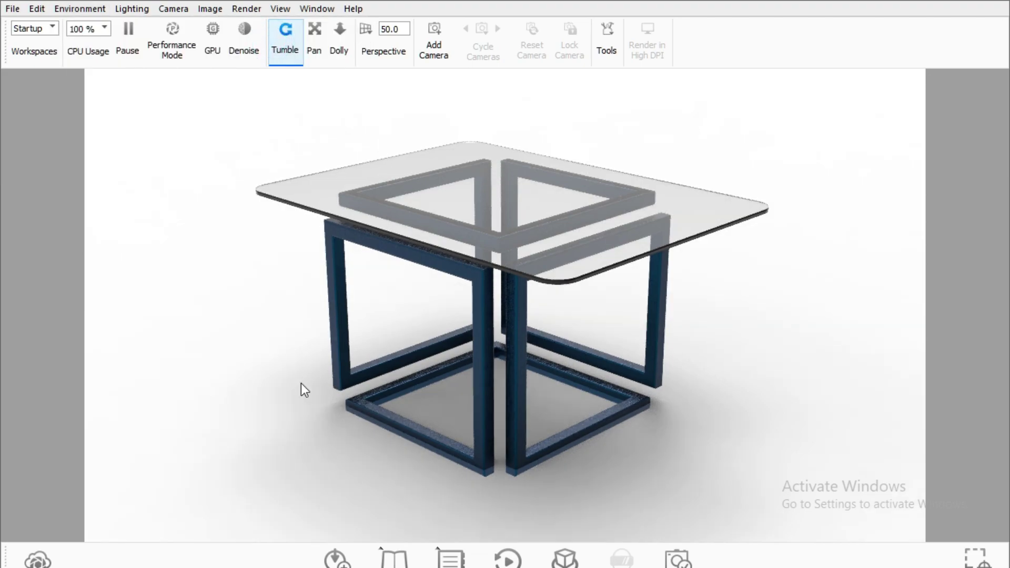
# Enable caustics in the scene's lighting settings
pyautogui.click(131, 11)
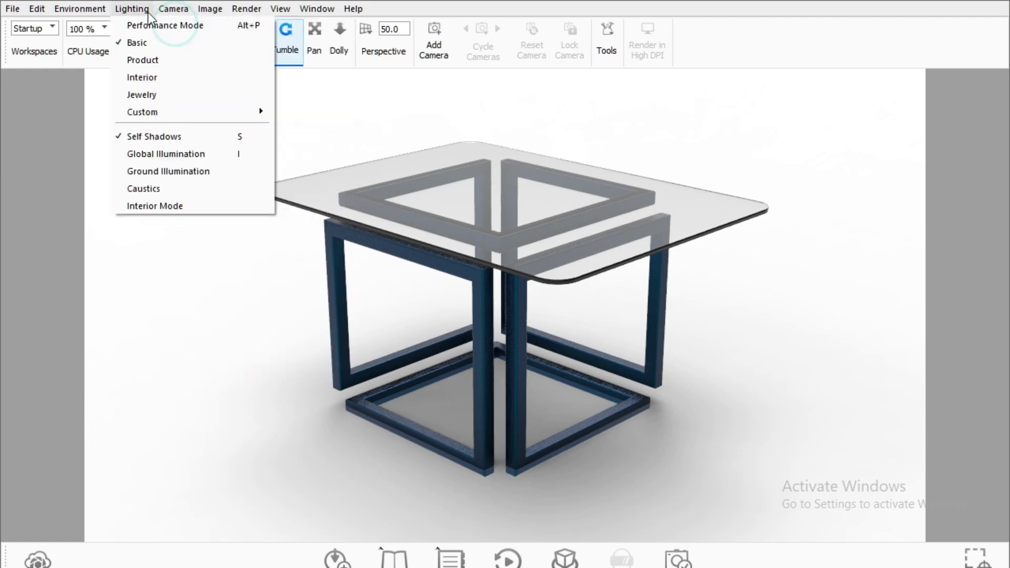
pyautogui.click(143, 190)
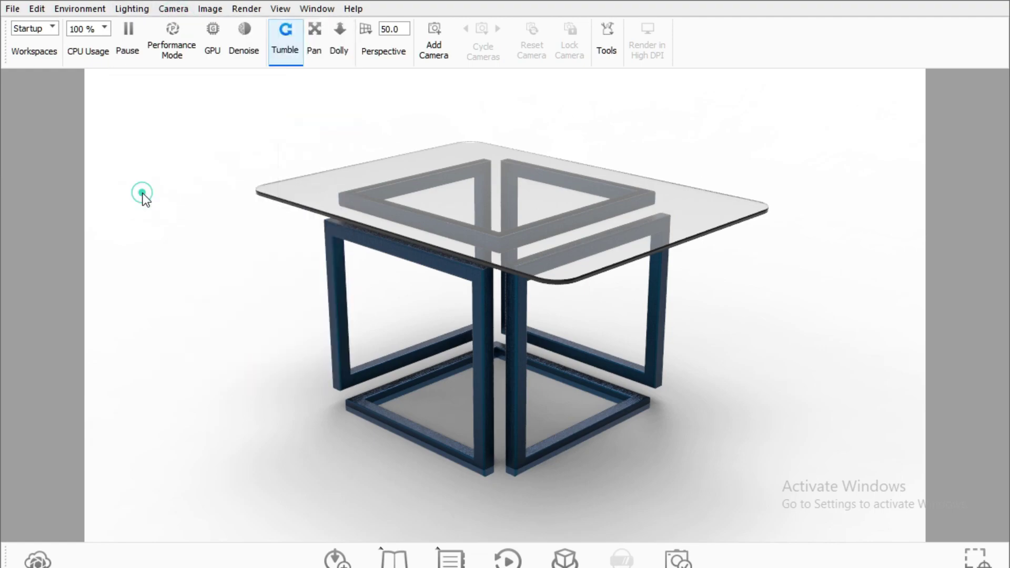
pyautogui.click(147, 12)
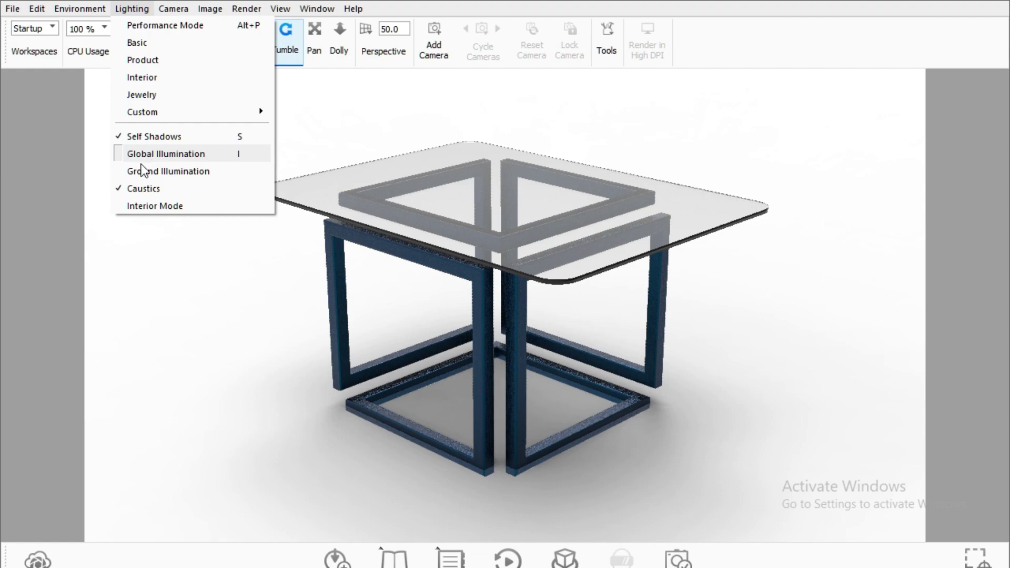
pyautogui.click(103, 269)
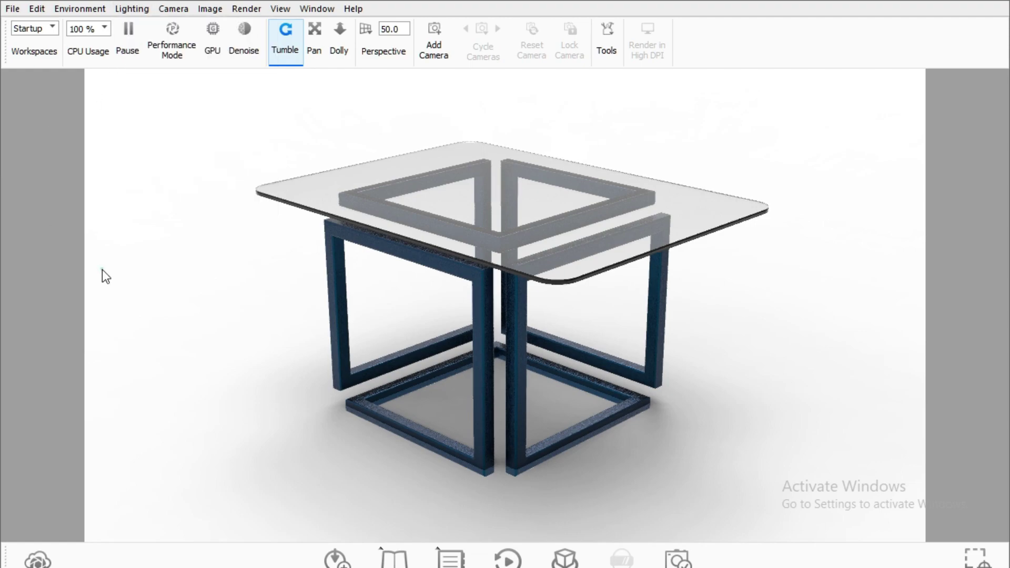
# Reframe the camera so the whole table is seen from slightly higher above the glass top
pyautogui.scroll(2, 502, 156)
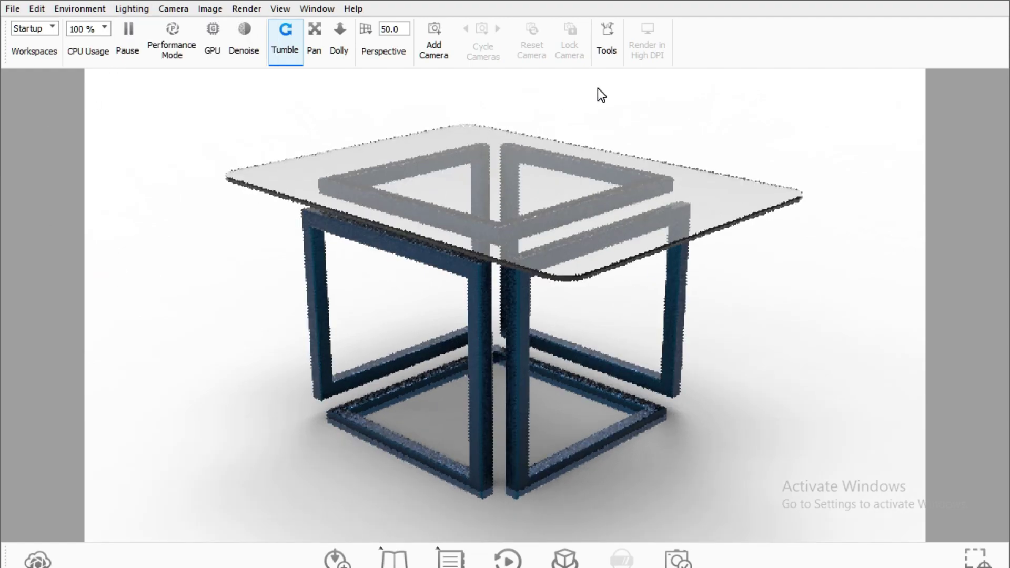
pyautogui.rightClick(598, 90)
pyautogui.click(311, 67)
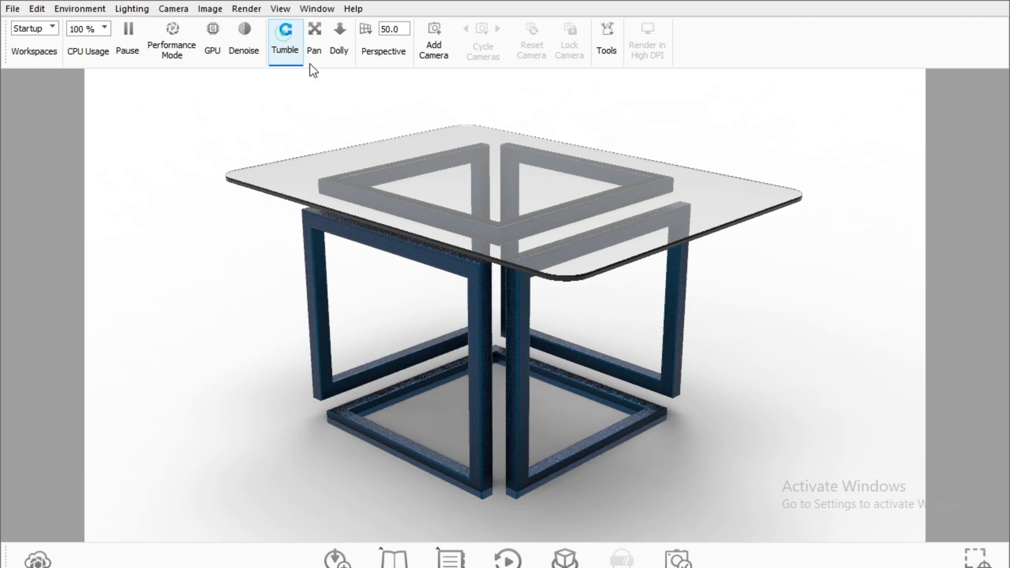
pyautogui.click(456, 241)
pyautogui.scroll(-2, 473, 258)
pyautogui.scroll(2, 526, 284)
pyautogui.scroll(-3, 534, 279)
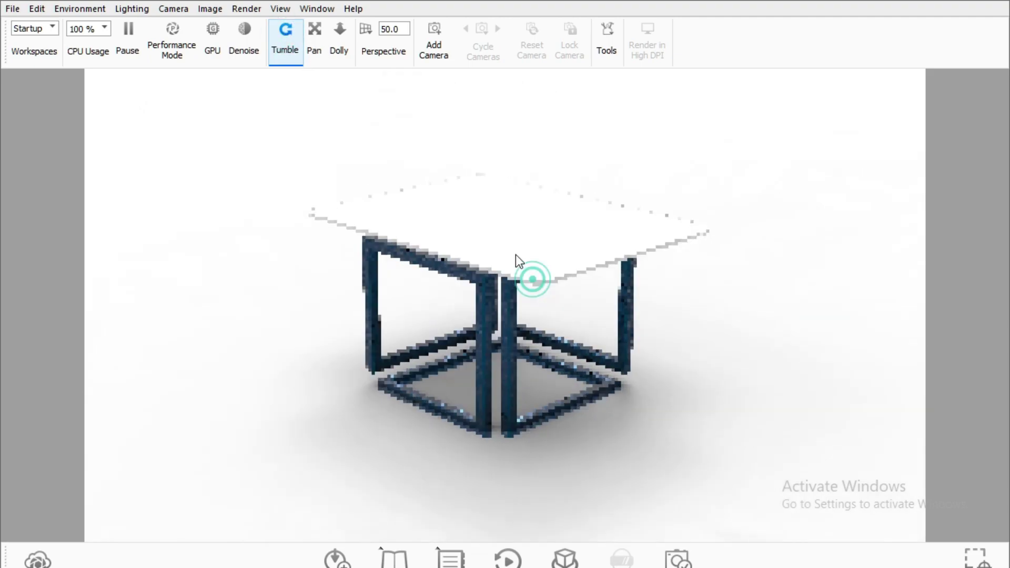
pyautogui.scroll(2, 510, 247)
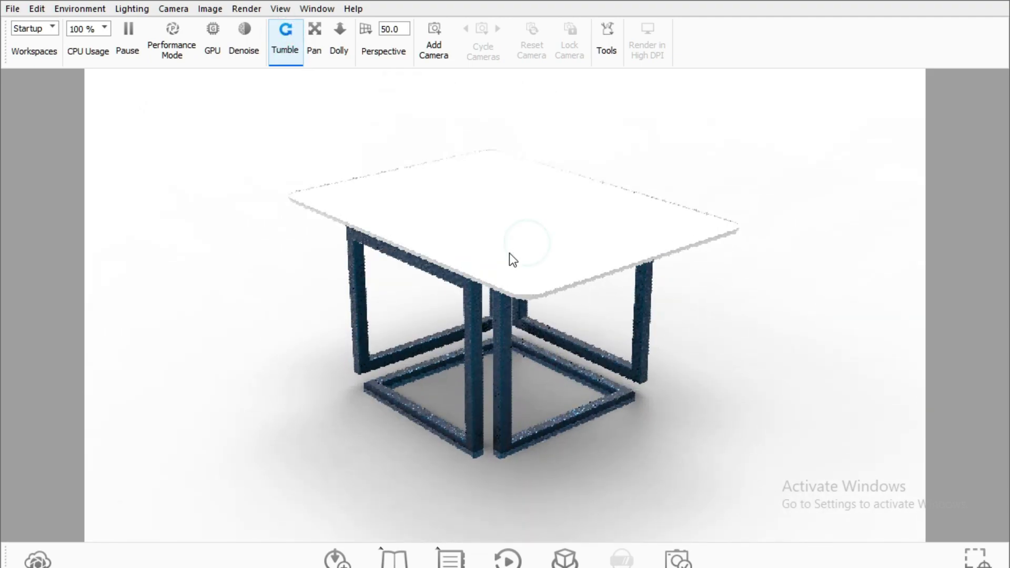
pyautogui.moveTo(516, 253); pyautogui.dragTo(504, 218)
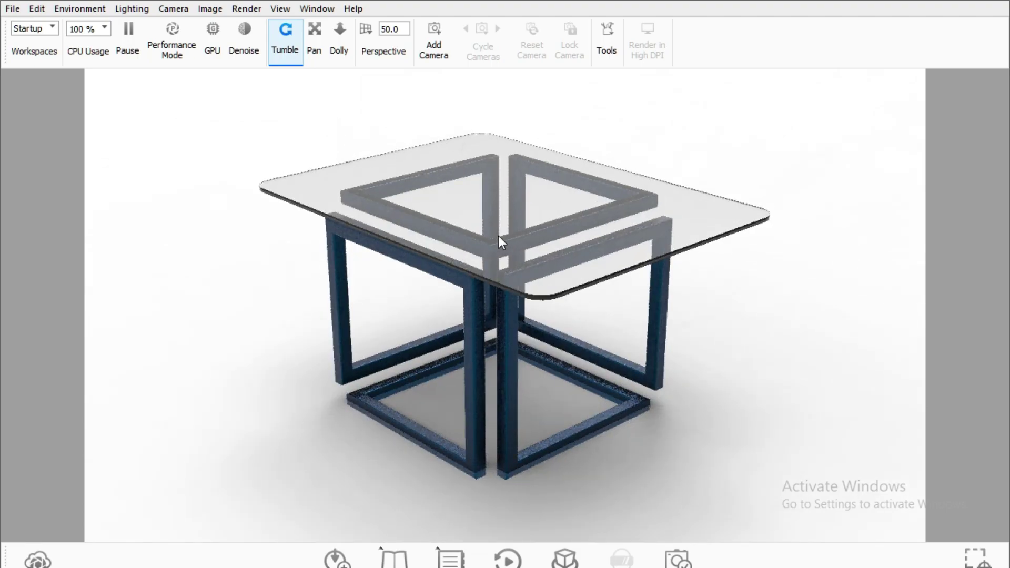
# Set the camera perspective to 88 and fit the whole table in view with some margin around it
pyautogui.click(364, 28)
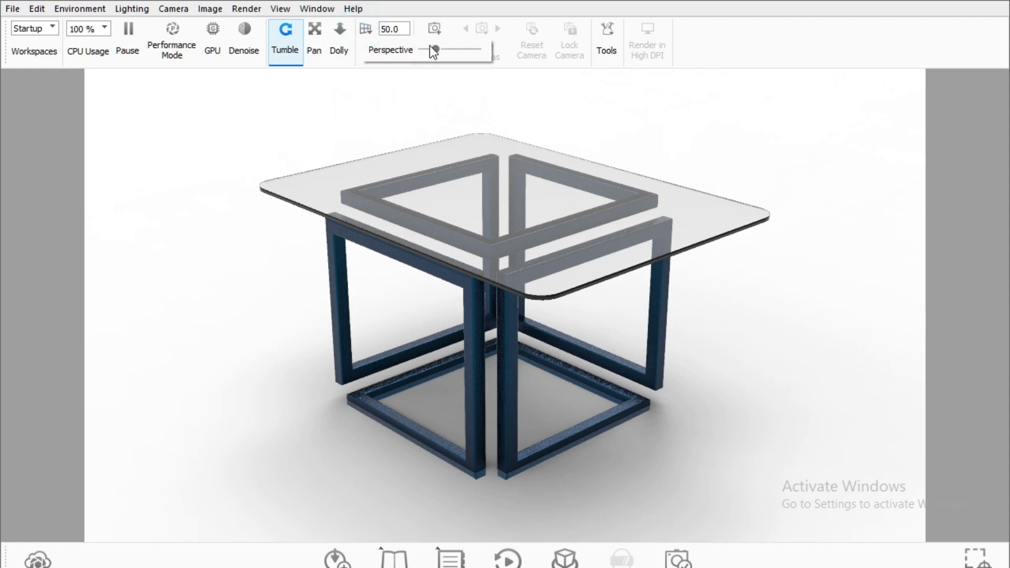
pyautogui.moveTo(434, 48); pyautogui.dragTo(443, 49)
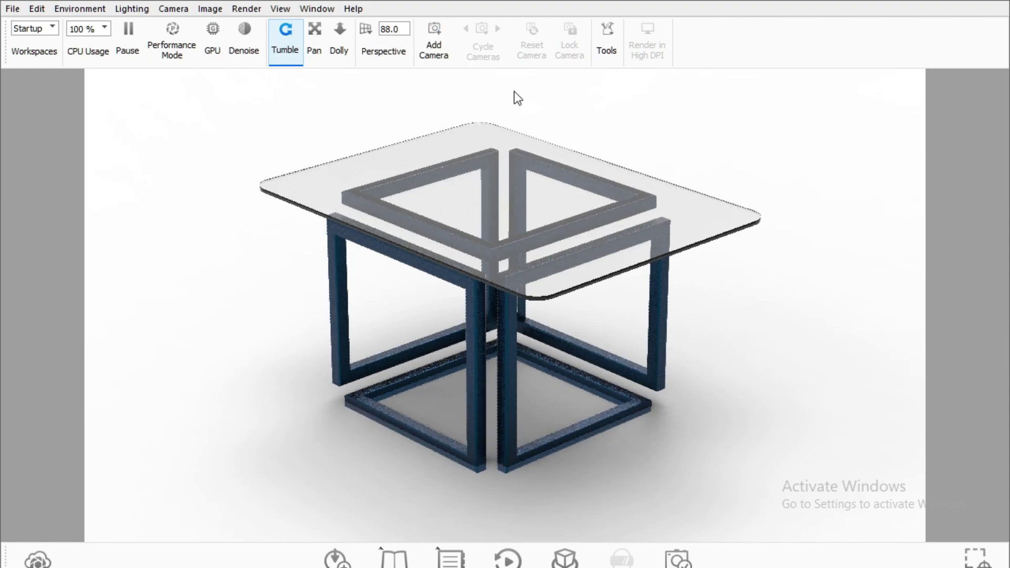
pyautogui.rightClick(339, 95)
pyautogui.click(378, 135)
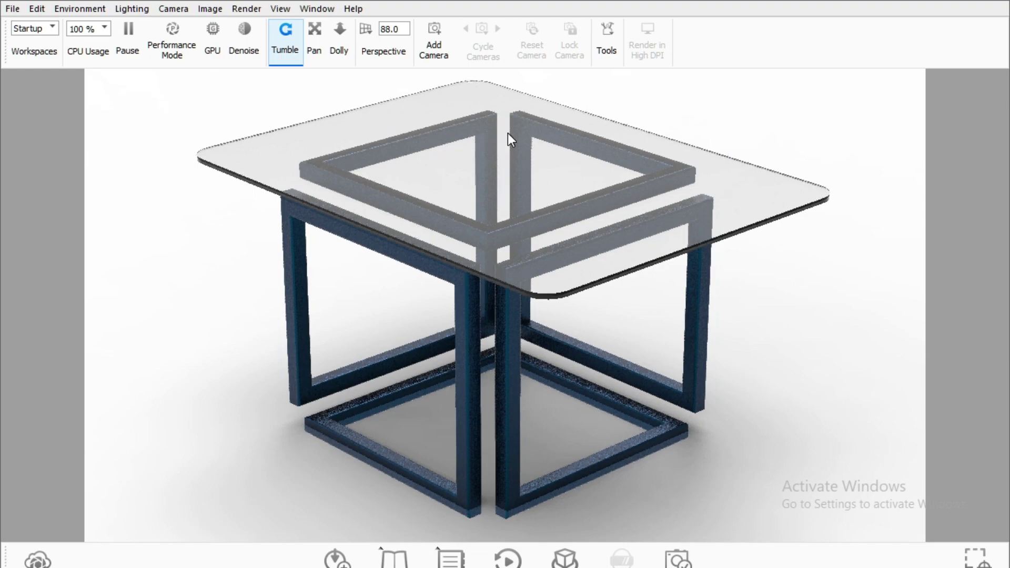
pyautogui.scroll(-2, 507, 133)
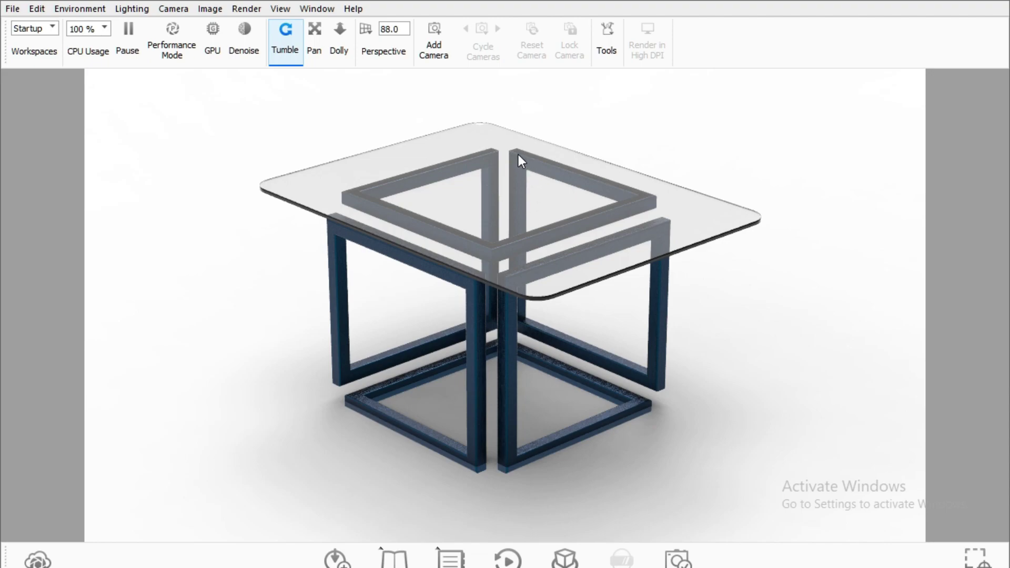
# Open the render settings for a still image and name the output file "Infinty Table", keeping the .jpg extension
pyautogui.click(249, 10)
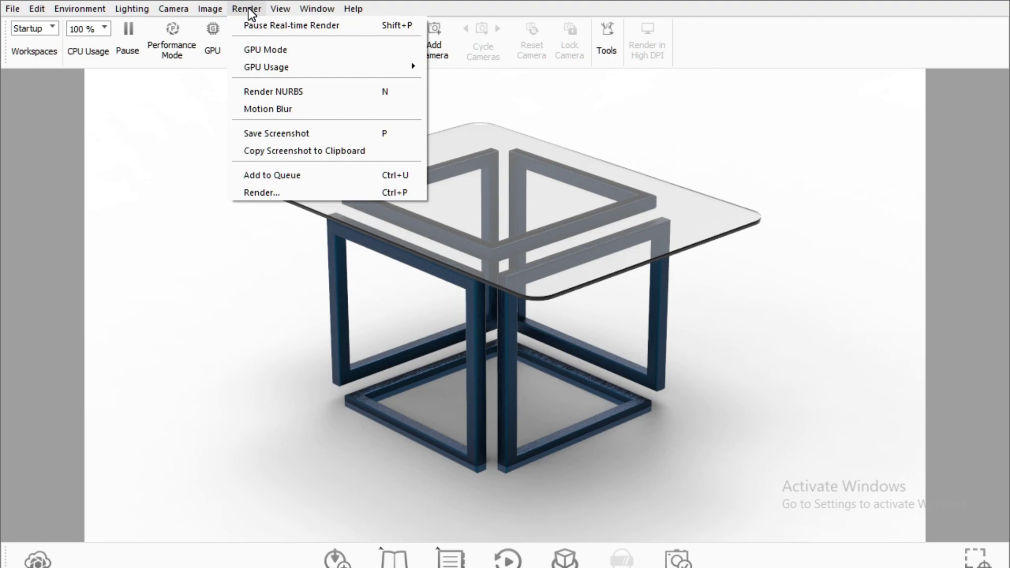
pyautogui.click(263, 191)
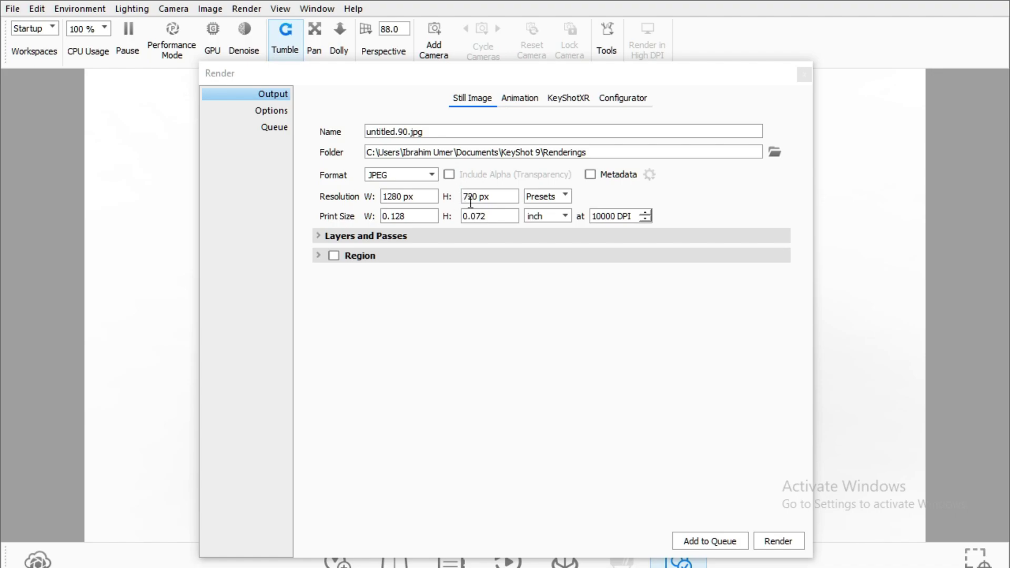
pyautogui.click(405, 127)
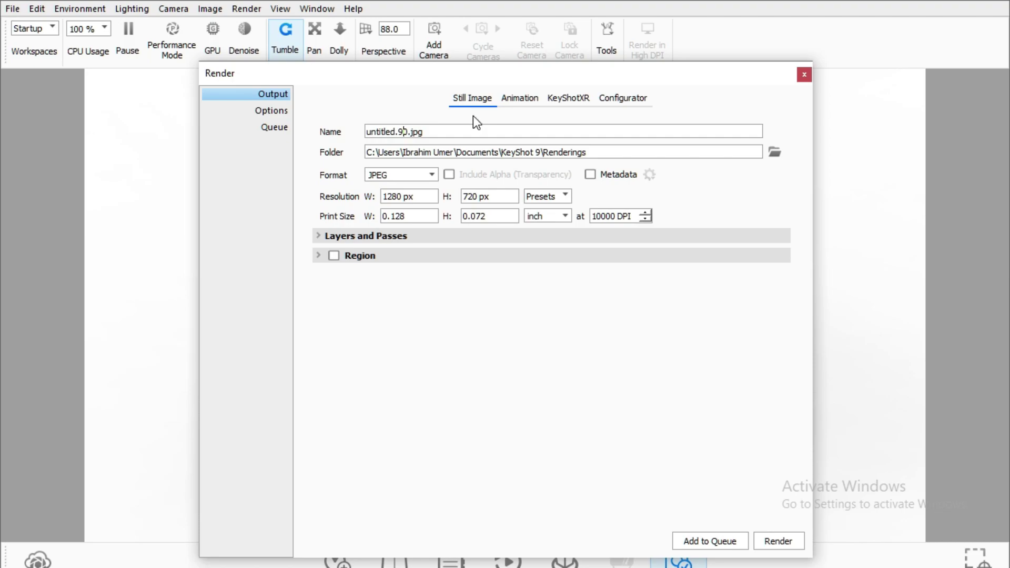
pyautogui.press('BackSpace')
pyautogui.press('BackSpace')
pyautogui.press('BackSpace')
pyautogui.press('BackSpace')
pyautogui.press('BackSpace')
pyautogui.press('BackSpace')
pyautogui.press('BackSpace')
pyautogui.press('BackSpace')
pyautogui.press('BackSpace')
pyautogui.press('BackSpace')
pyautogui.press('BackSpace')
pyautogui.write('Infinty Table')
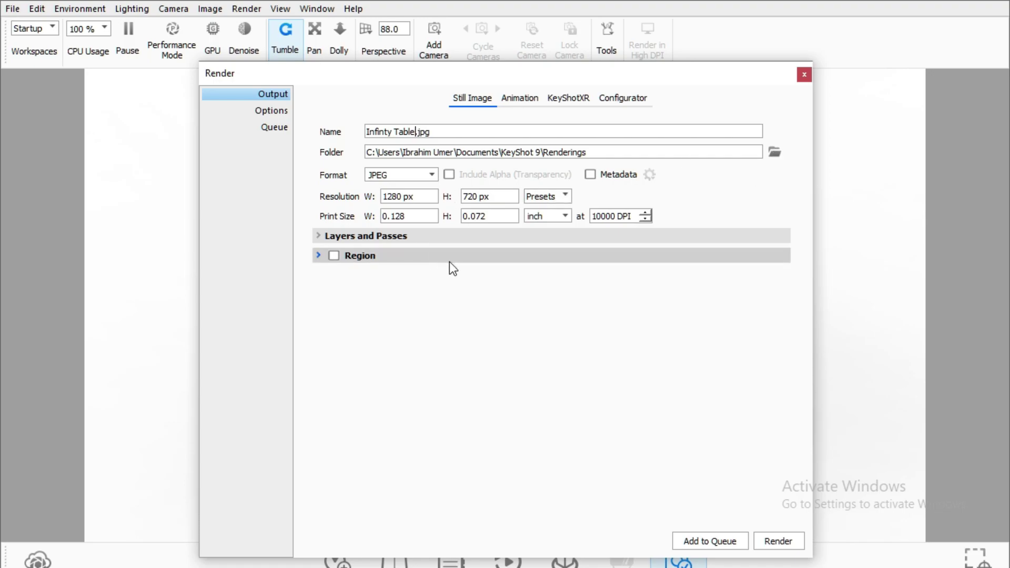
# Set the render quality's maximum samples to 128 and start rendering the still image at 1280 x 720 px
pyautogui.click(264, 111)
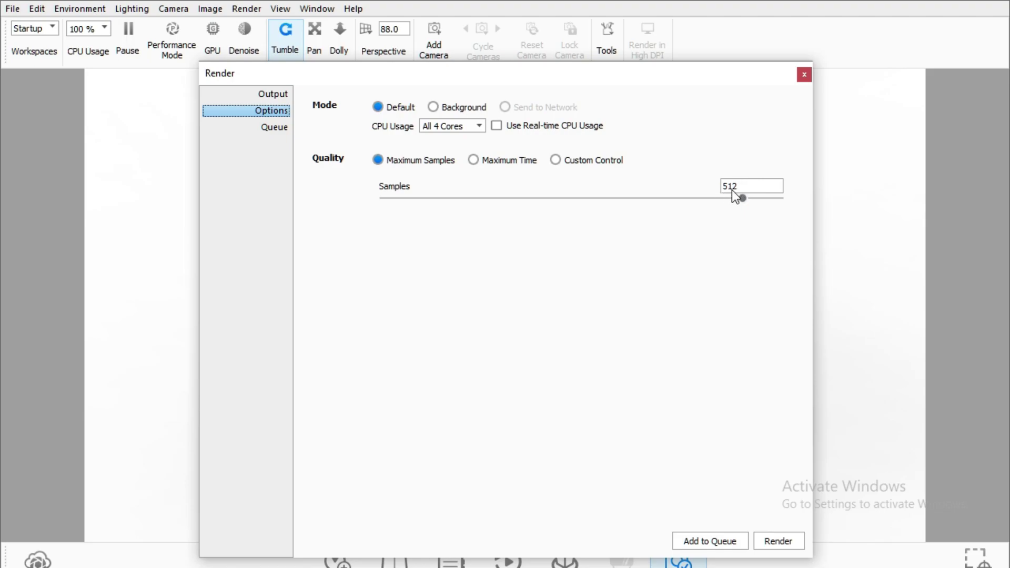
pyautogui.click(746, 185)
pyautogui.click(275, 94)
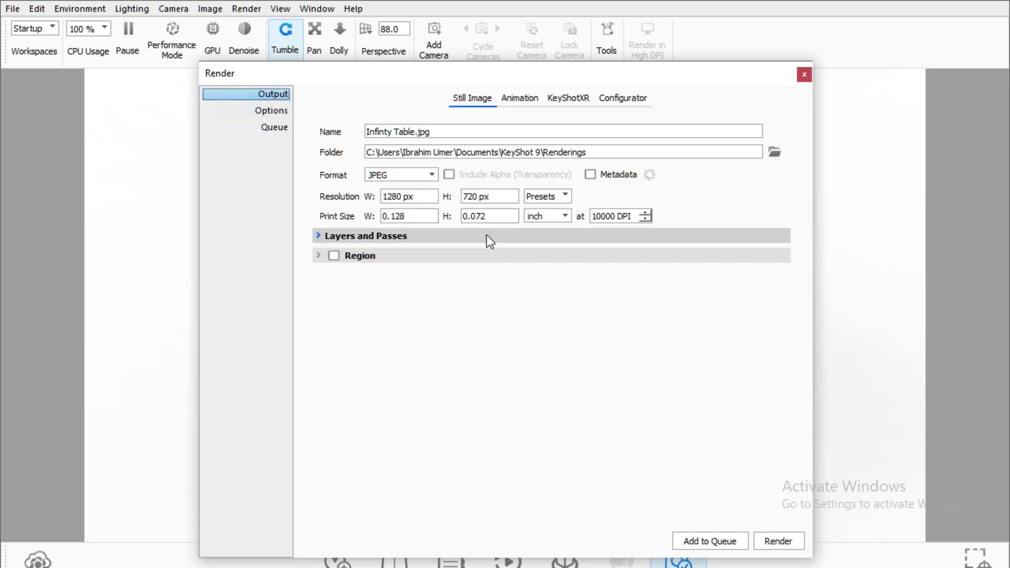
pyautogui.click(771, 543)
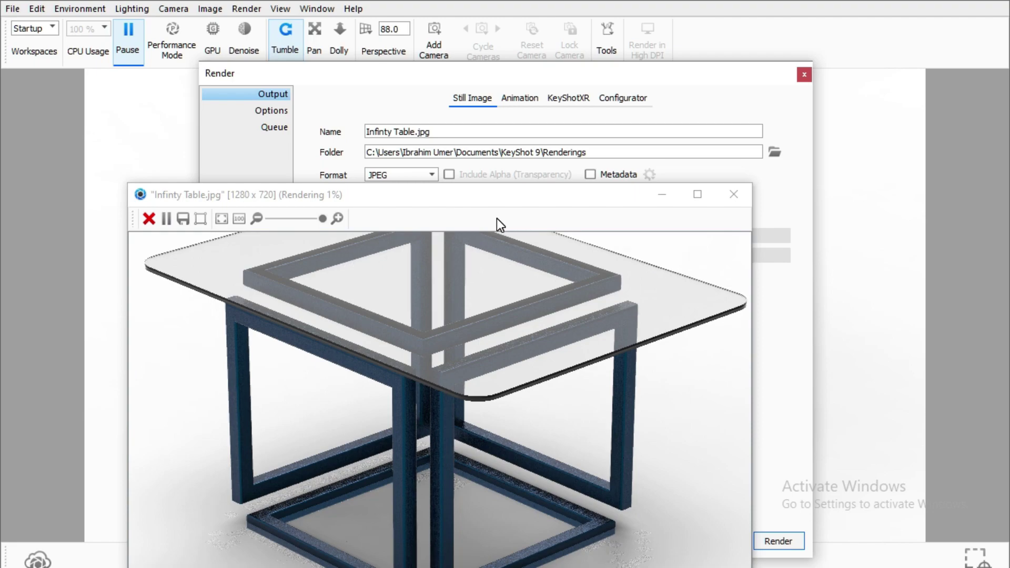
pyautogui.moveTo(488, 200); pyautogui.dragTo(484, 100)
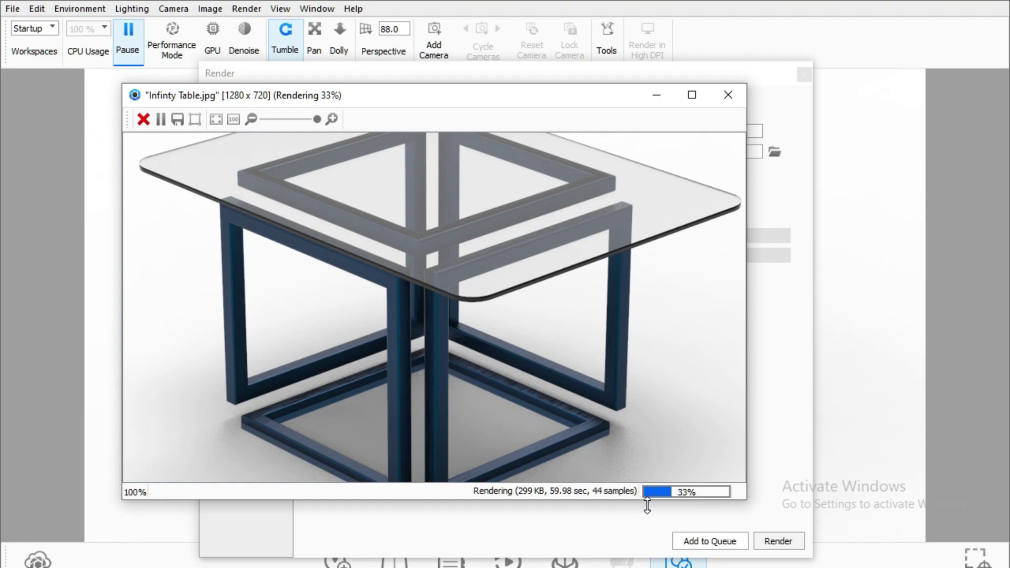
# Switch to SOLIDWORKS while the render runs, close the open table part and exit the program
pyautogui.press('super')
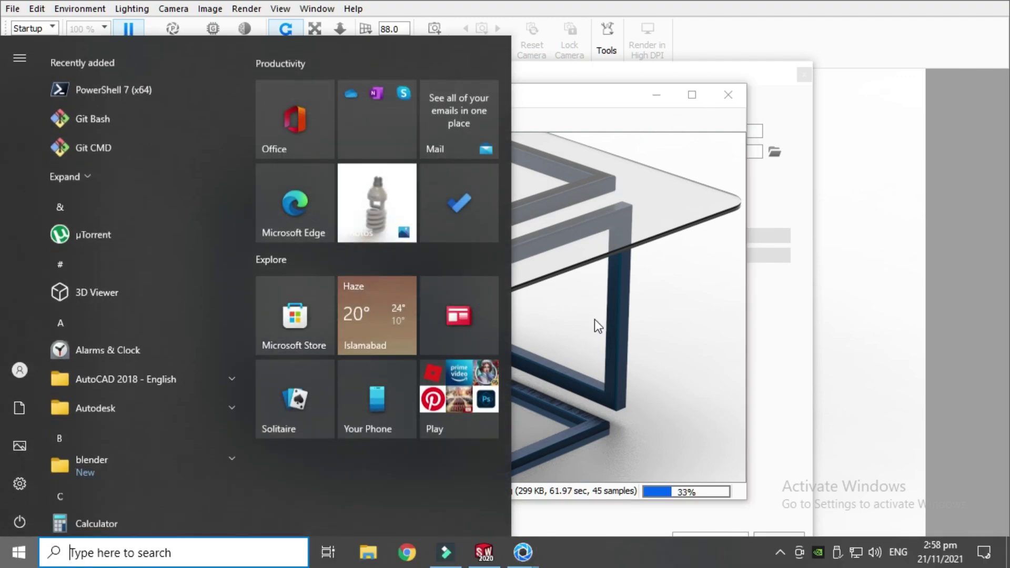
pyautogui.click(481, 553)
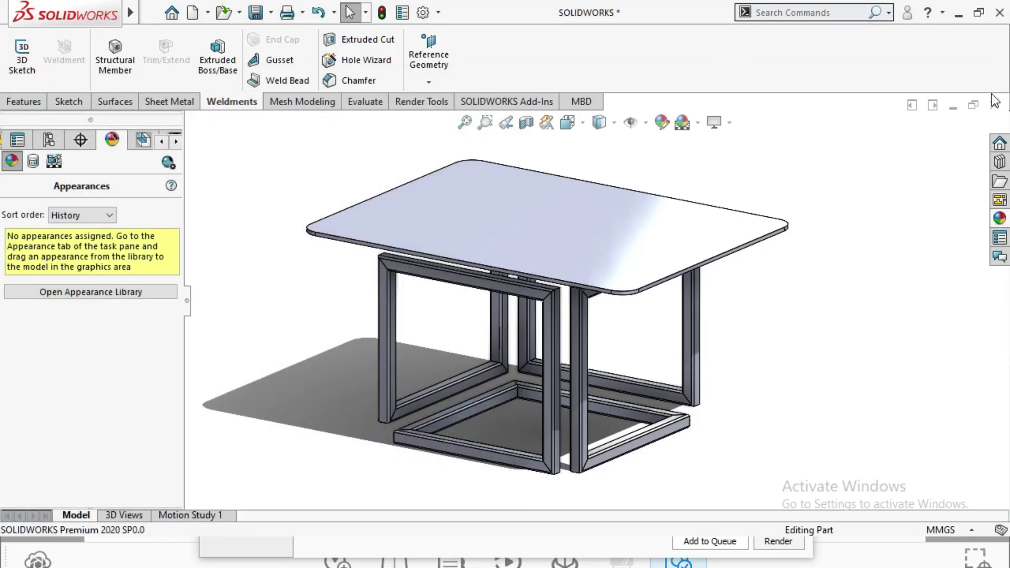
pyautogui.moveTo(130, 13)
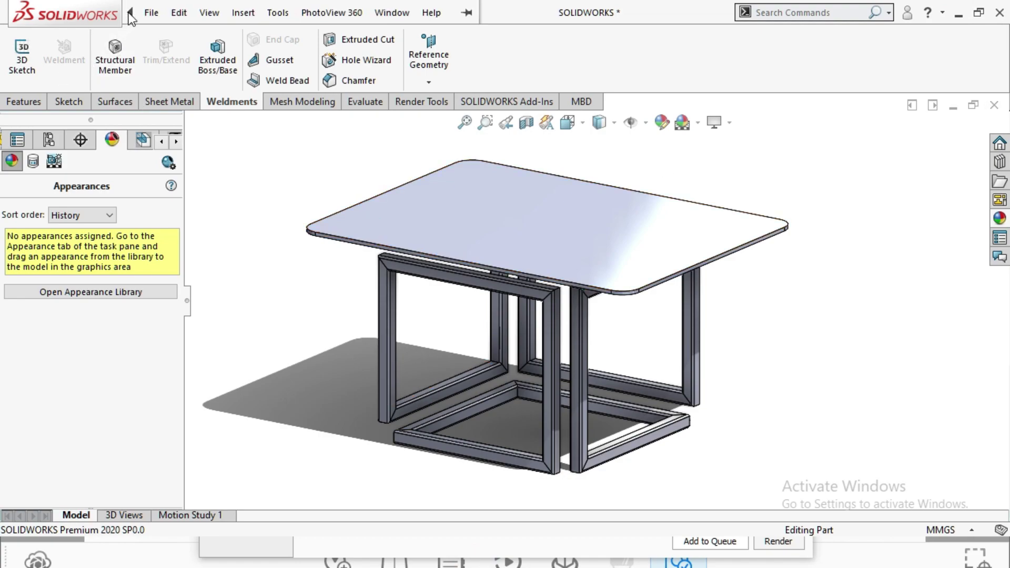
pyautogui.click(178, 13)
pyautogui.moveTo(278, 13)
pyautogui.click(863, 147)
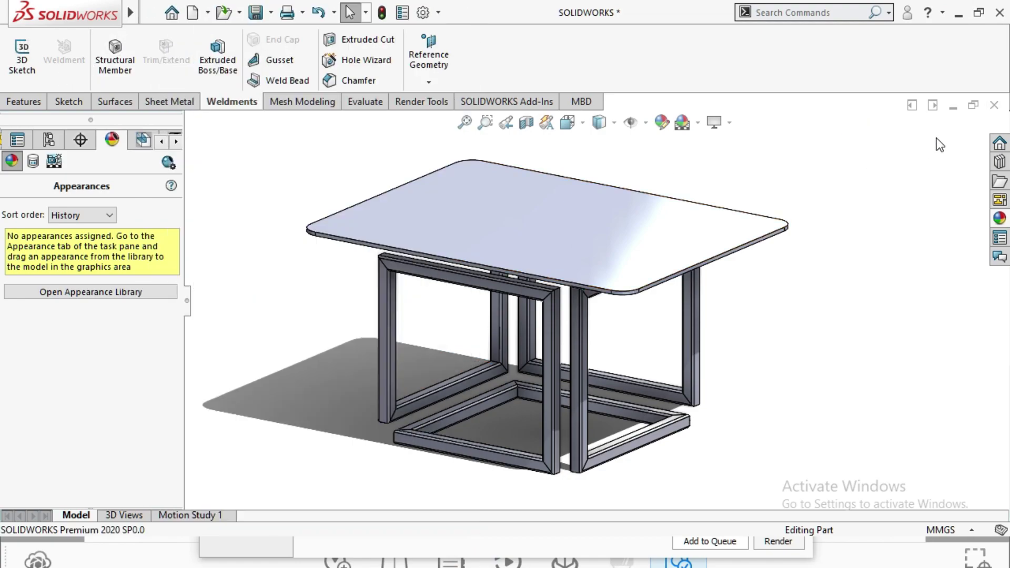
pyautogui.click(994, 105)
pyautogui.click(598, 290)
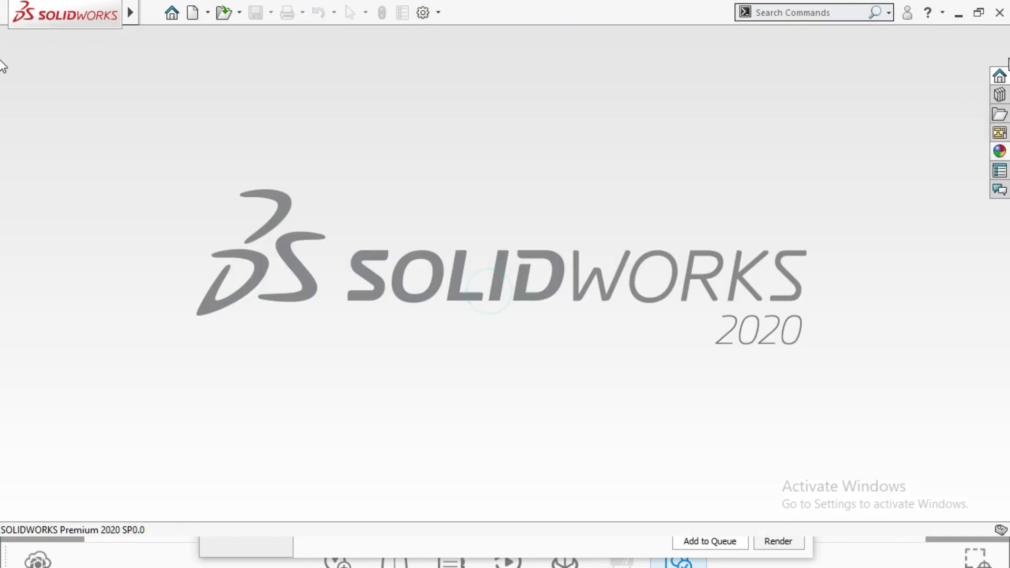
pyautogui.click(999, 13)
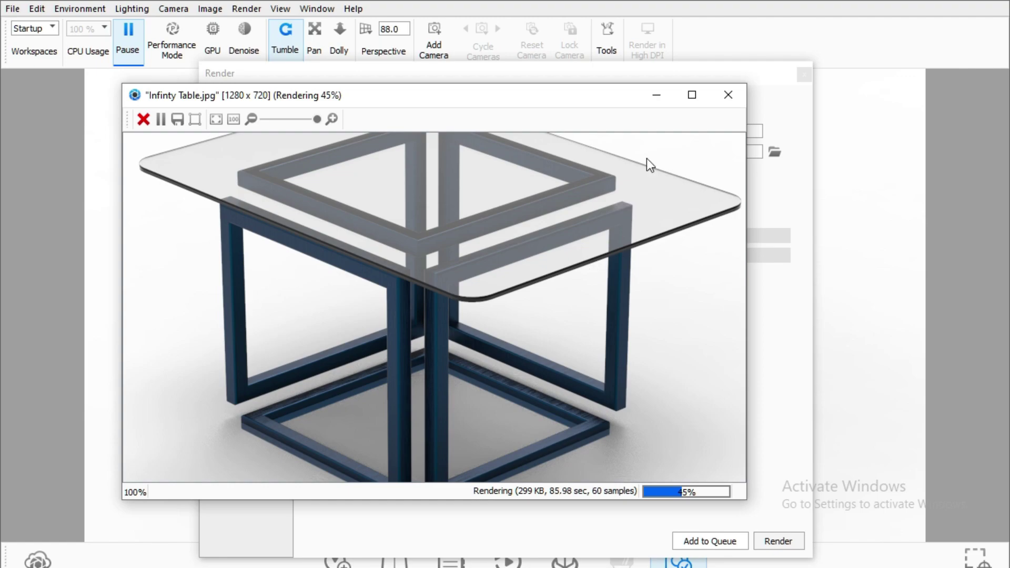
# Maximize the render output window and check the table image's rendering progress, bringing it back after minimizing it
pyautogui.click(692, 95)
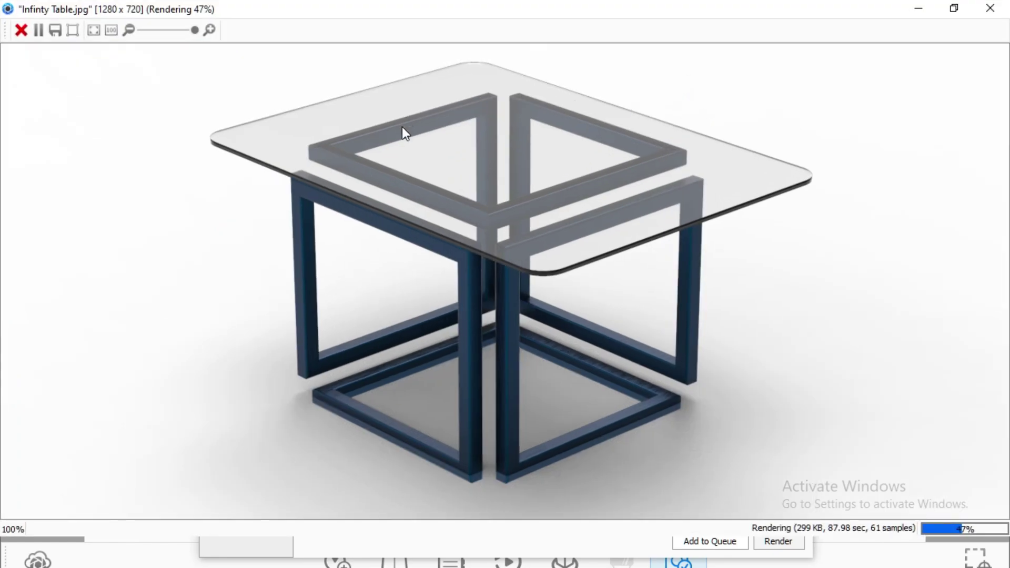
pyautogui.click(918, 8)
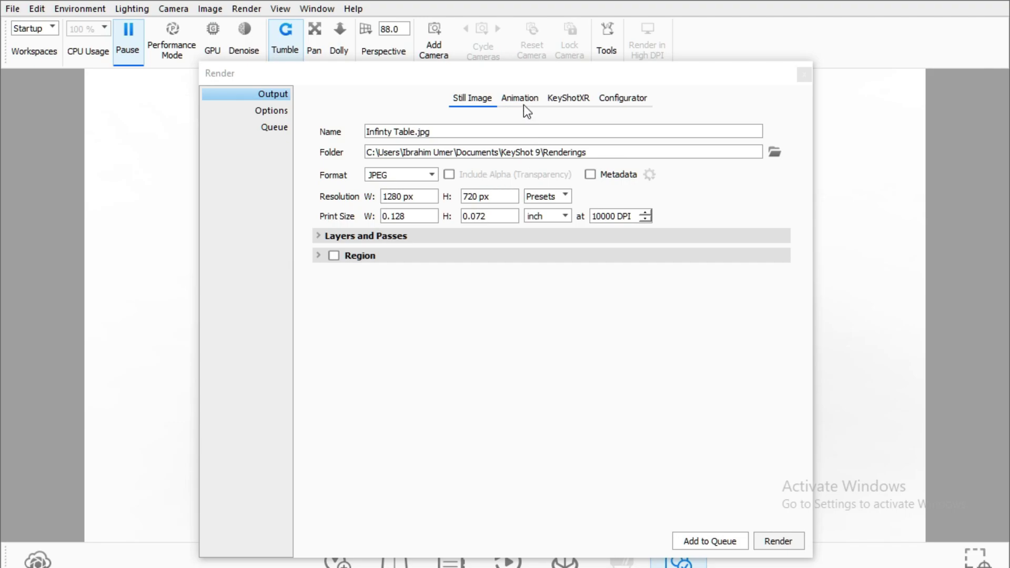
pyautogui.click(803, 77)
pyautogui.press('super')
pyautogui.moveTo(483, 551)
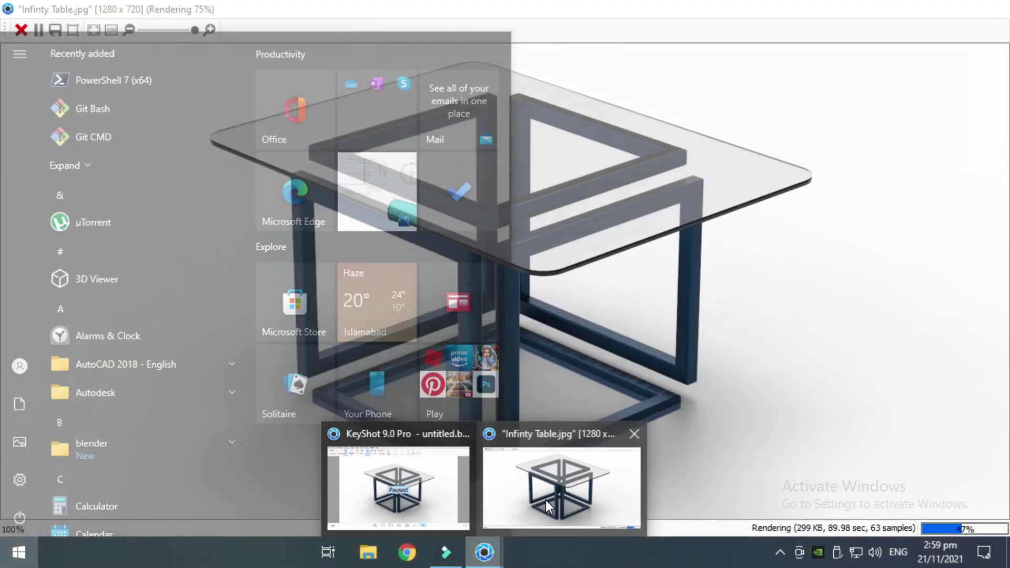
pyautogui.click(545, 500)
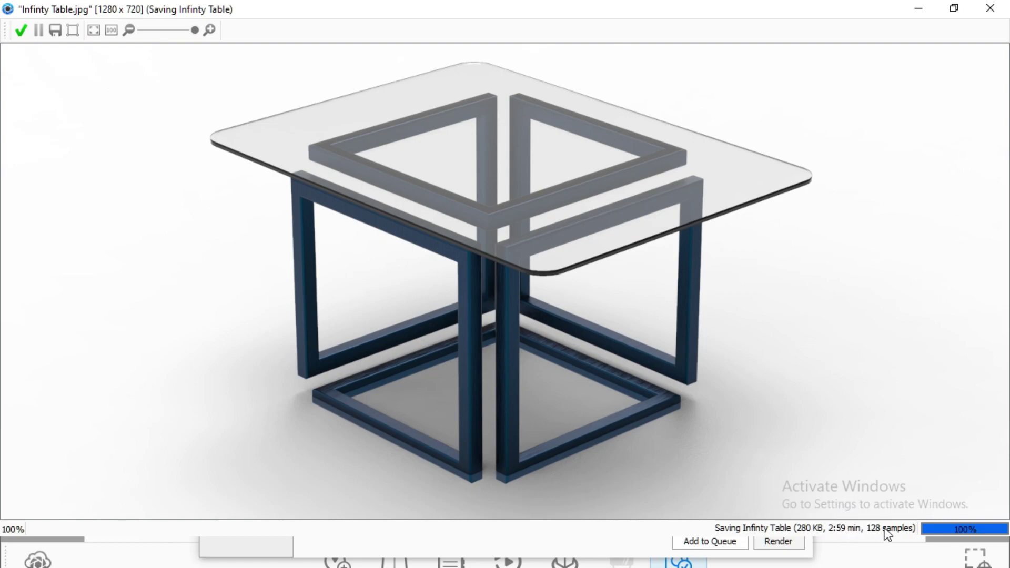
# Accept the finished table render and close the render settings
pyautogui.click(22, 34)
pyautogui.click(804, 78)
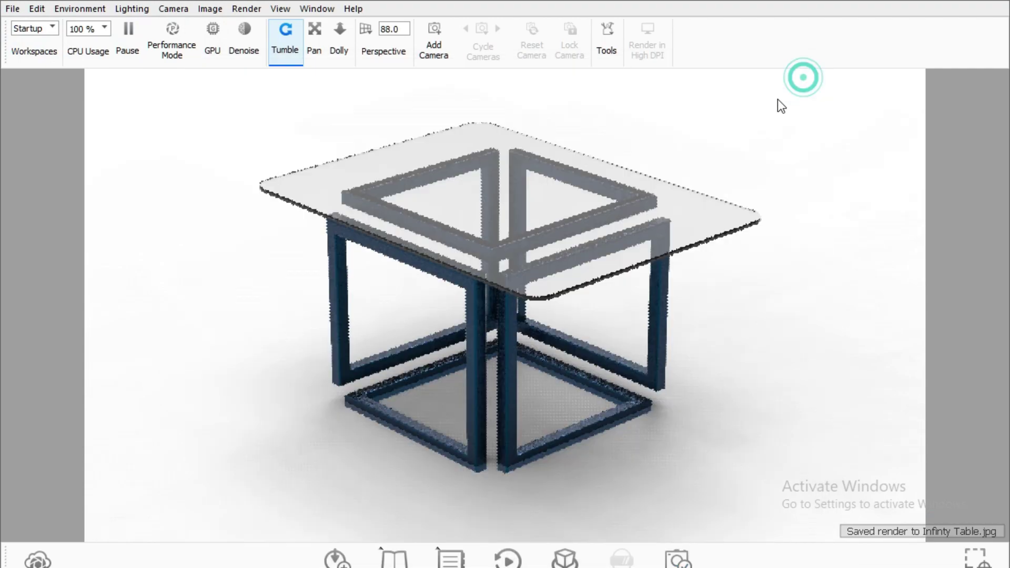